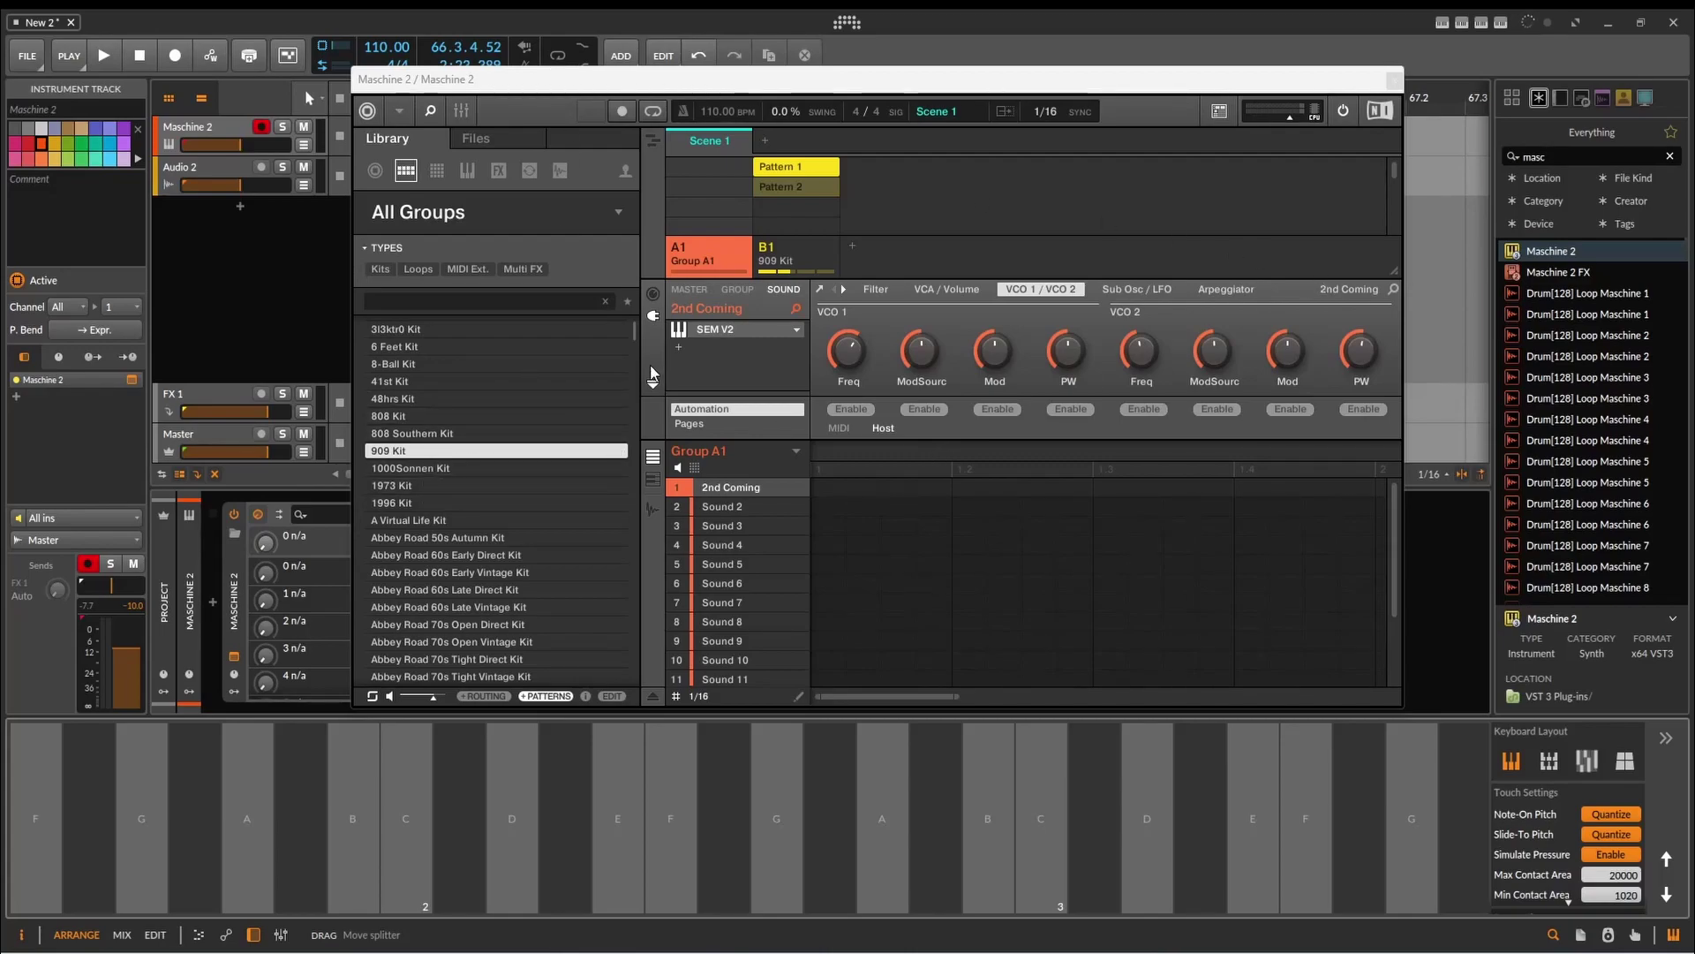
Set the 2nd Coming sound's MIDI input source to Host, channel All.
left_click(653, 294)
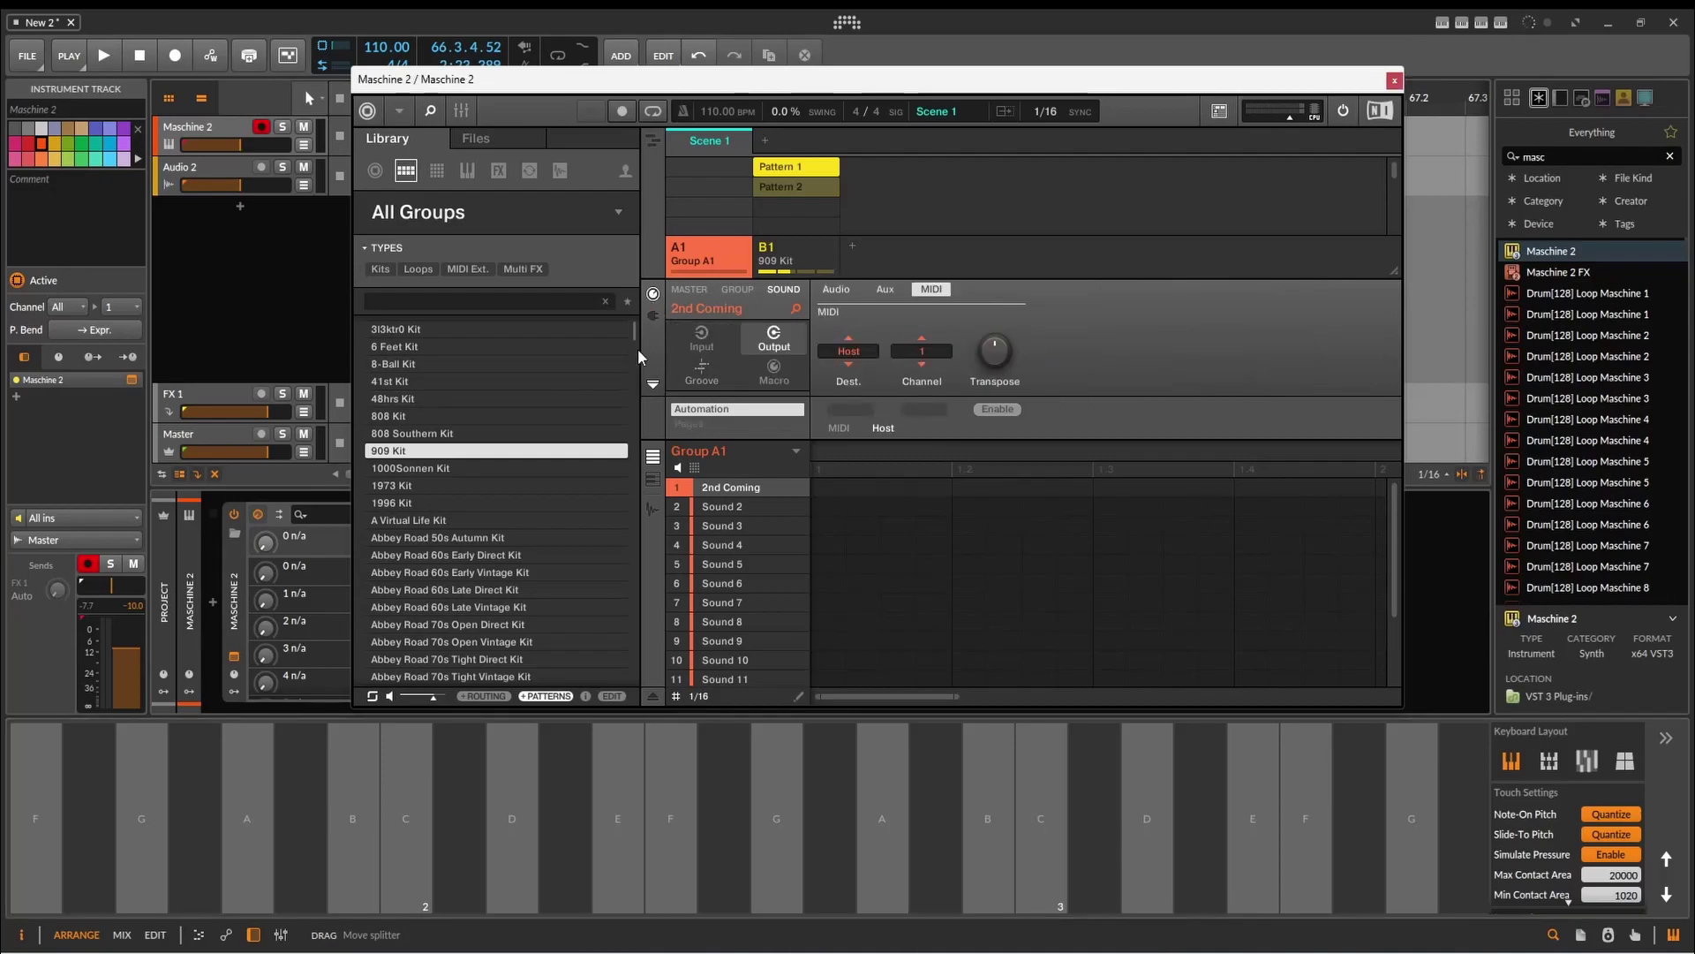
left_click(691, 338)
left_click(791, 338)
left_click(699, 342)
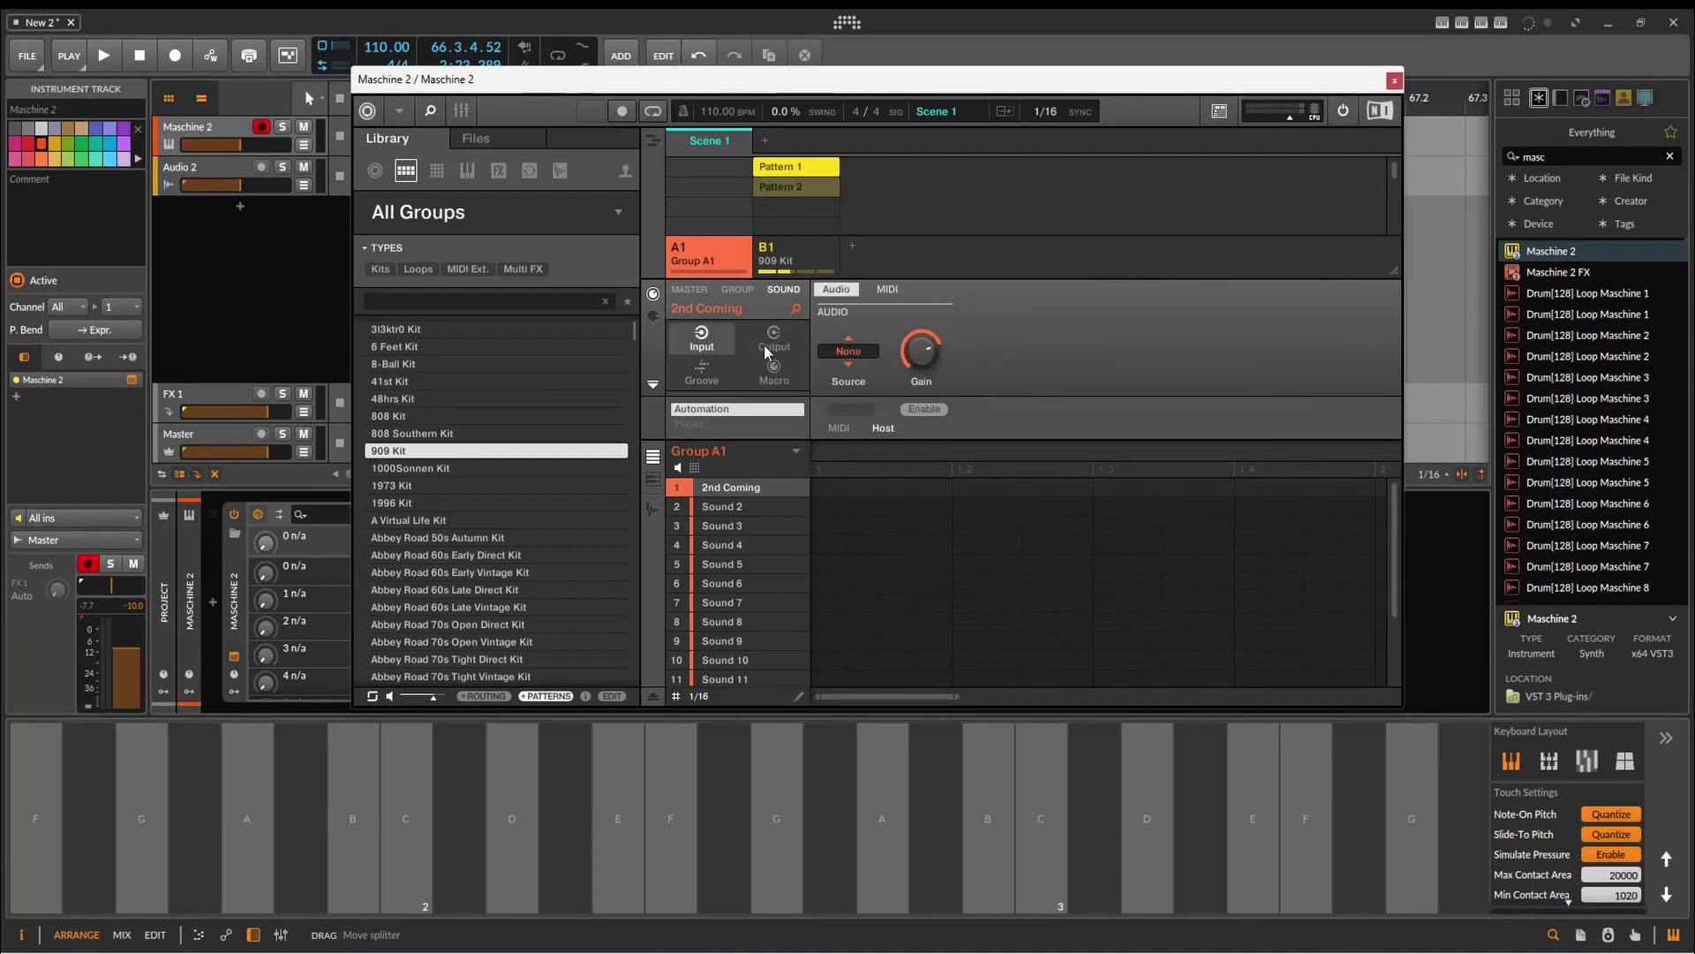
left_click(890, 290)
left_click(850, 351)
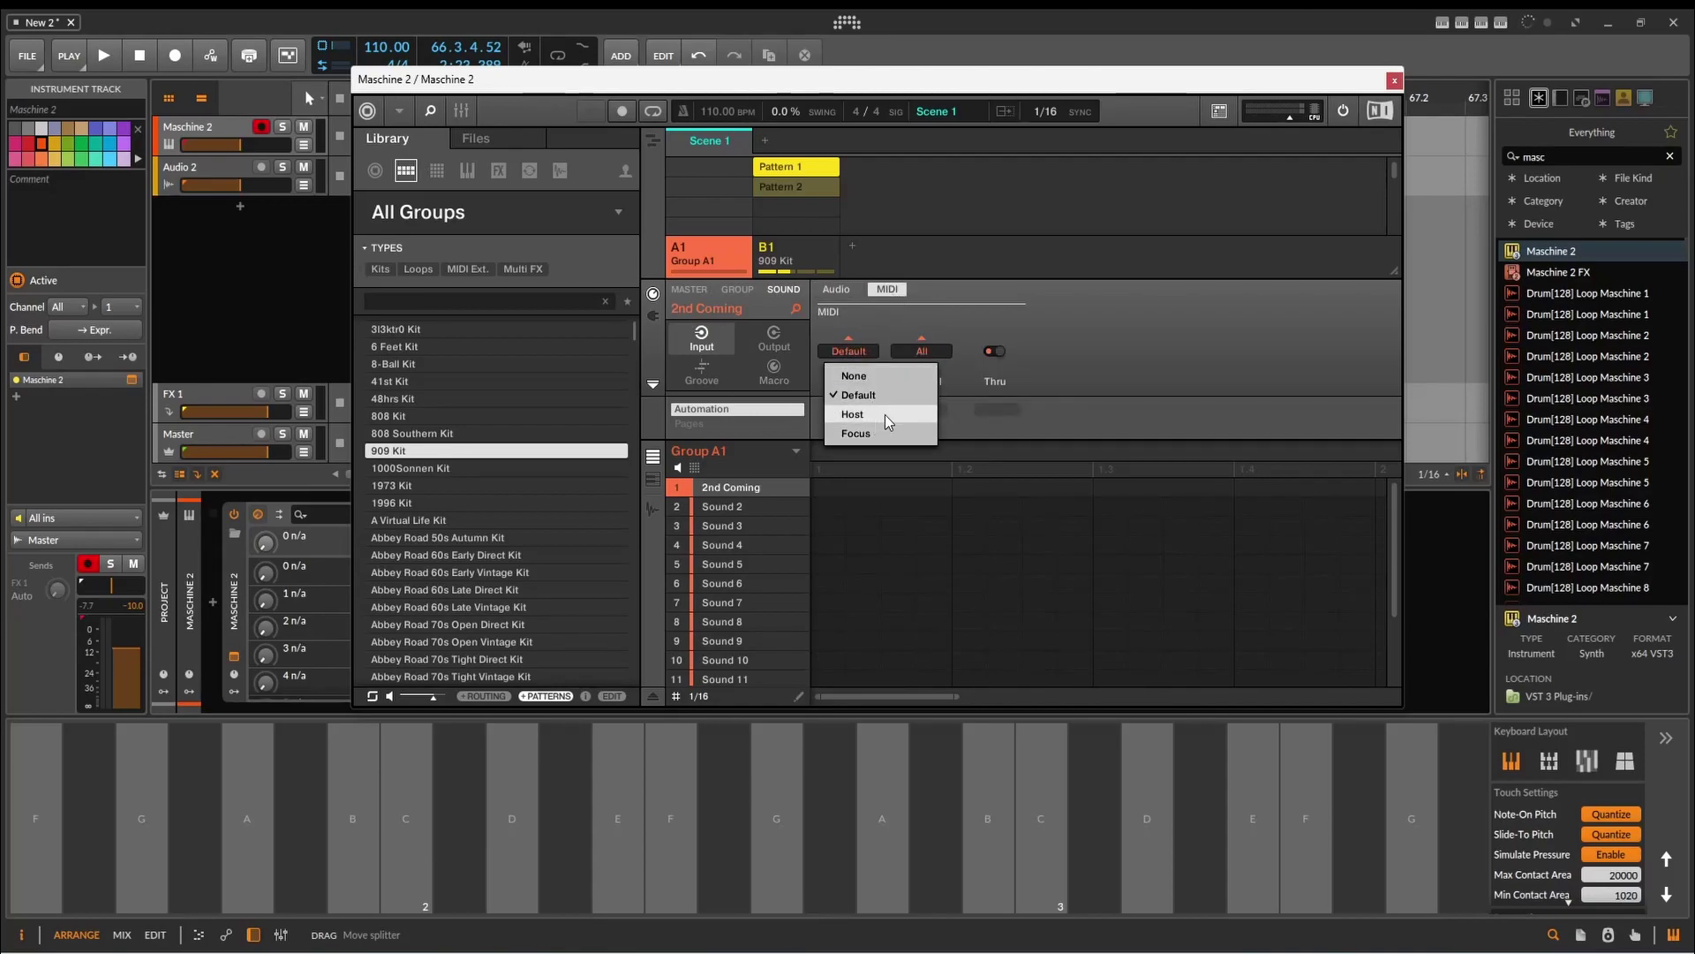
left_click(885, 415)
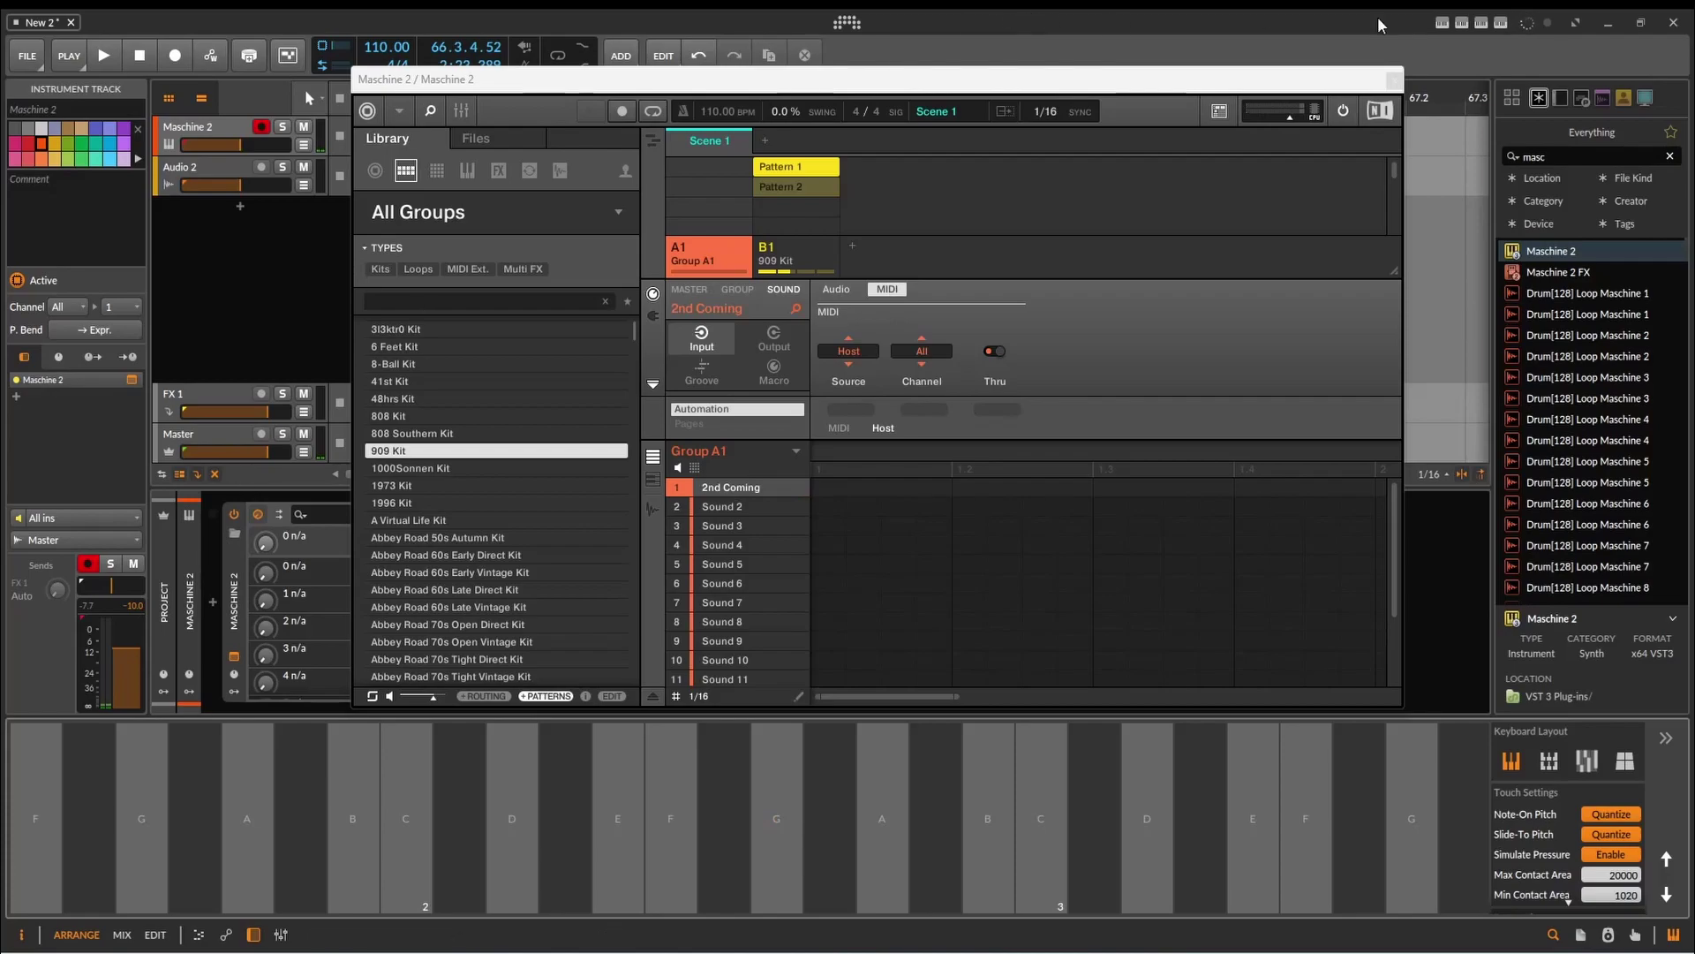
Close the Maschine 2 window and dismiss the device chain's effect browser without adding anything.
left_click(1393, 82)
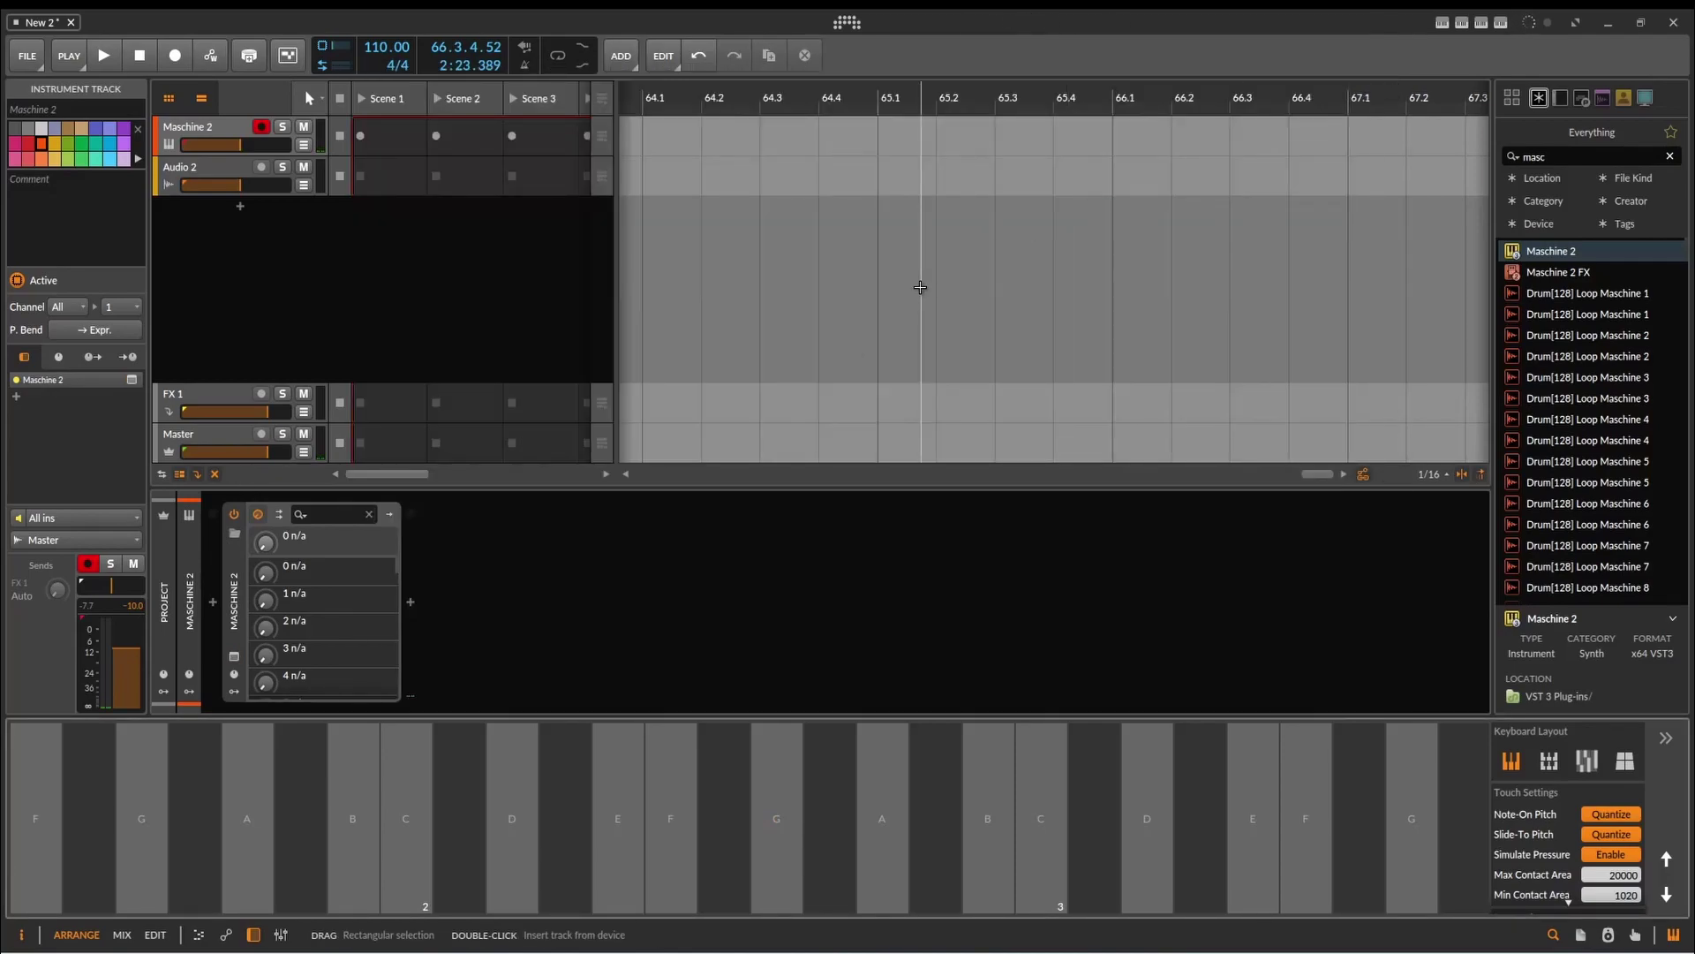
left_click(212, 525)
double_click(212, 524)
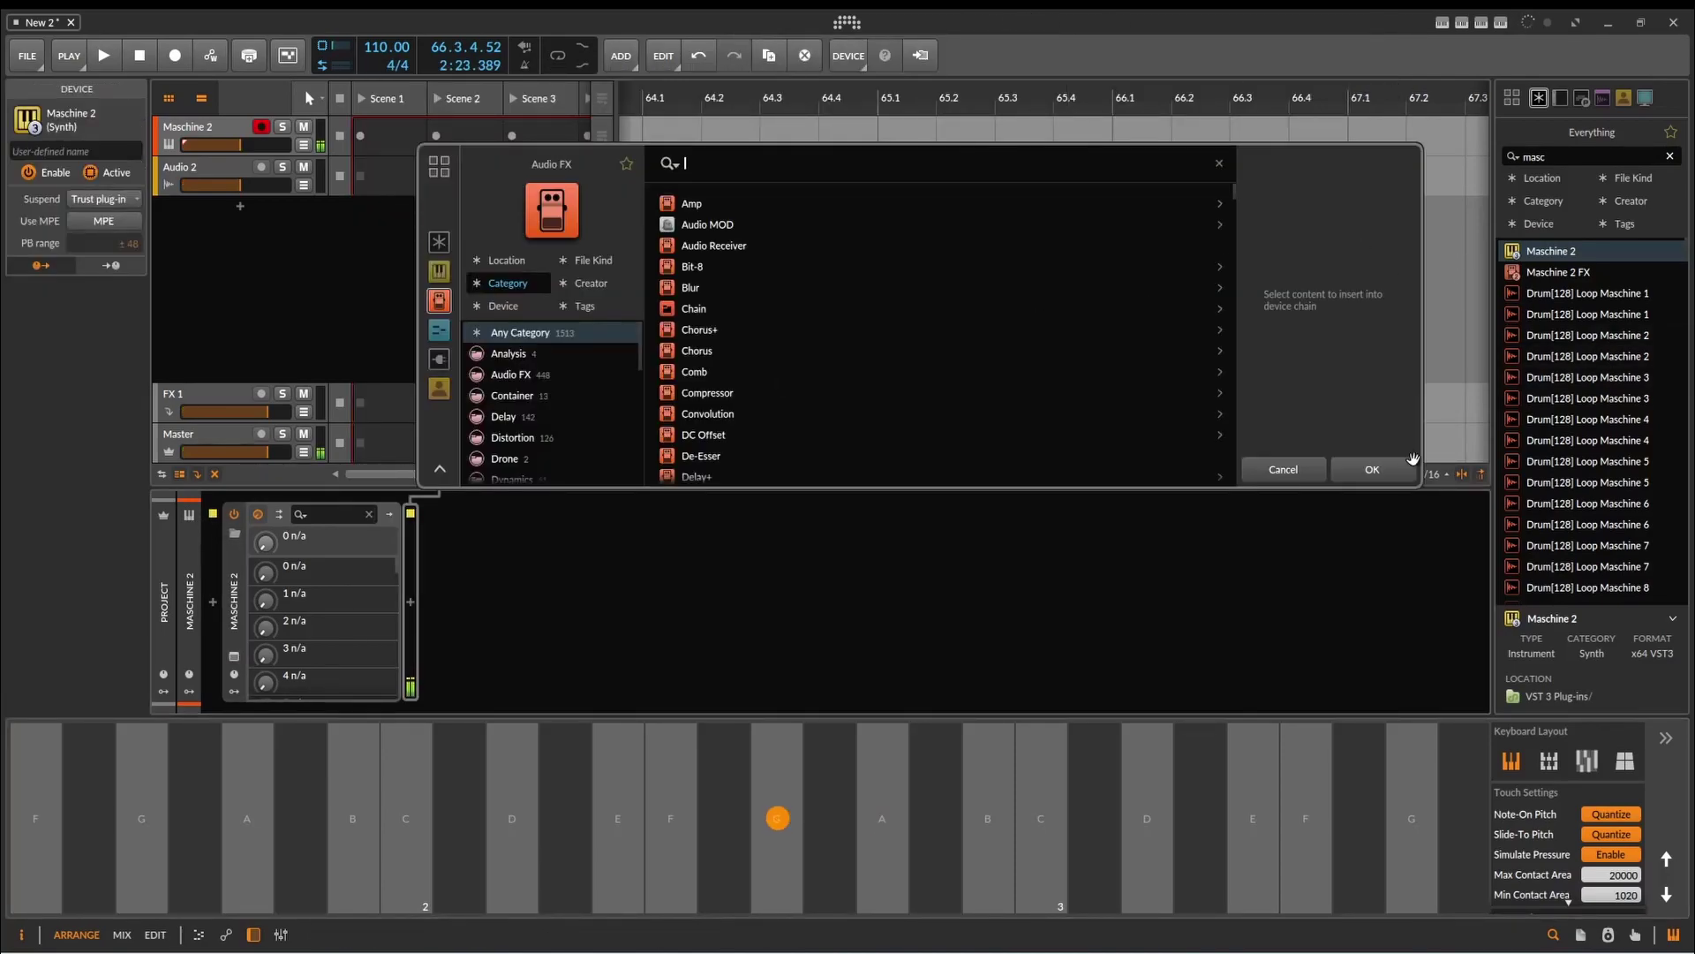
left_click(1283, 472)
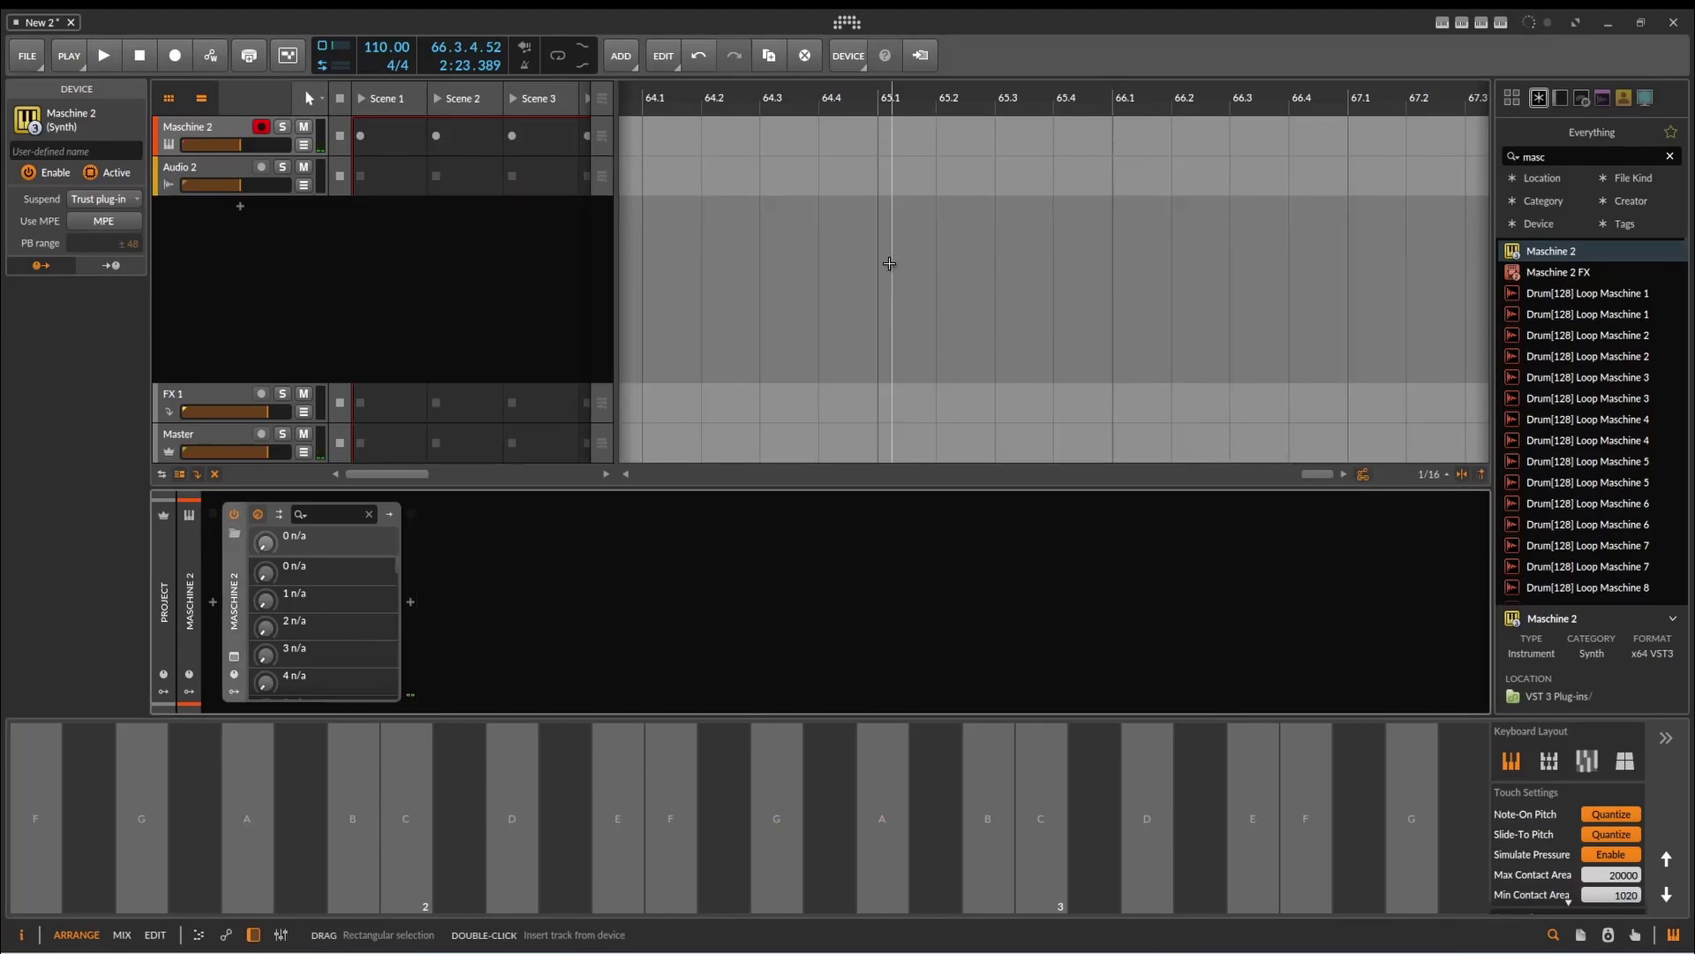
Create a clip on the Maschine 2 track with notes F2, G#2, two F#2 and B2.
double_click(711, 132)
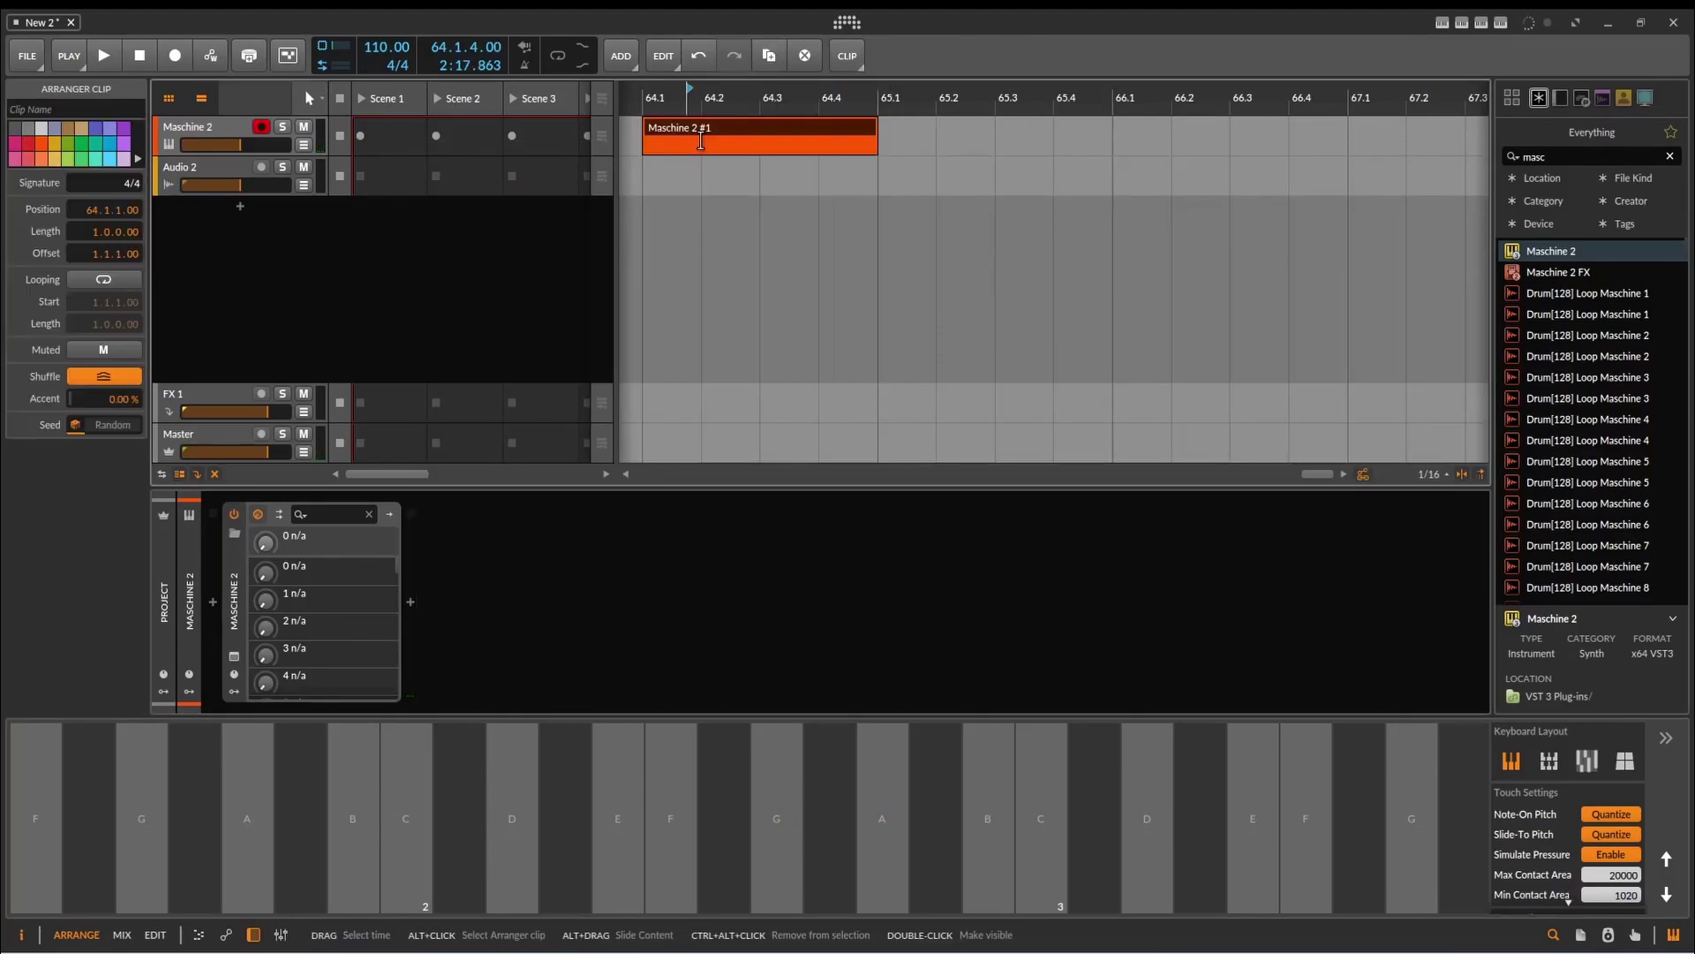
left_click(707, 142)
double_click(358, 620)
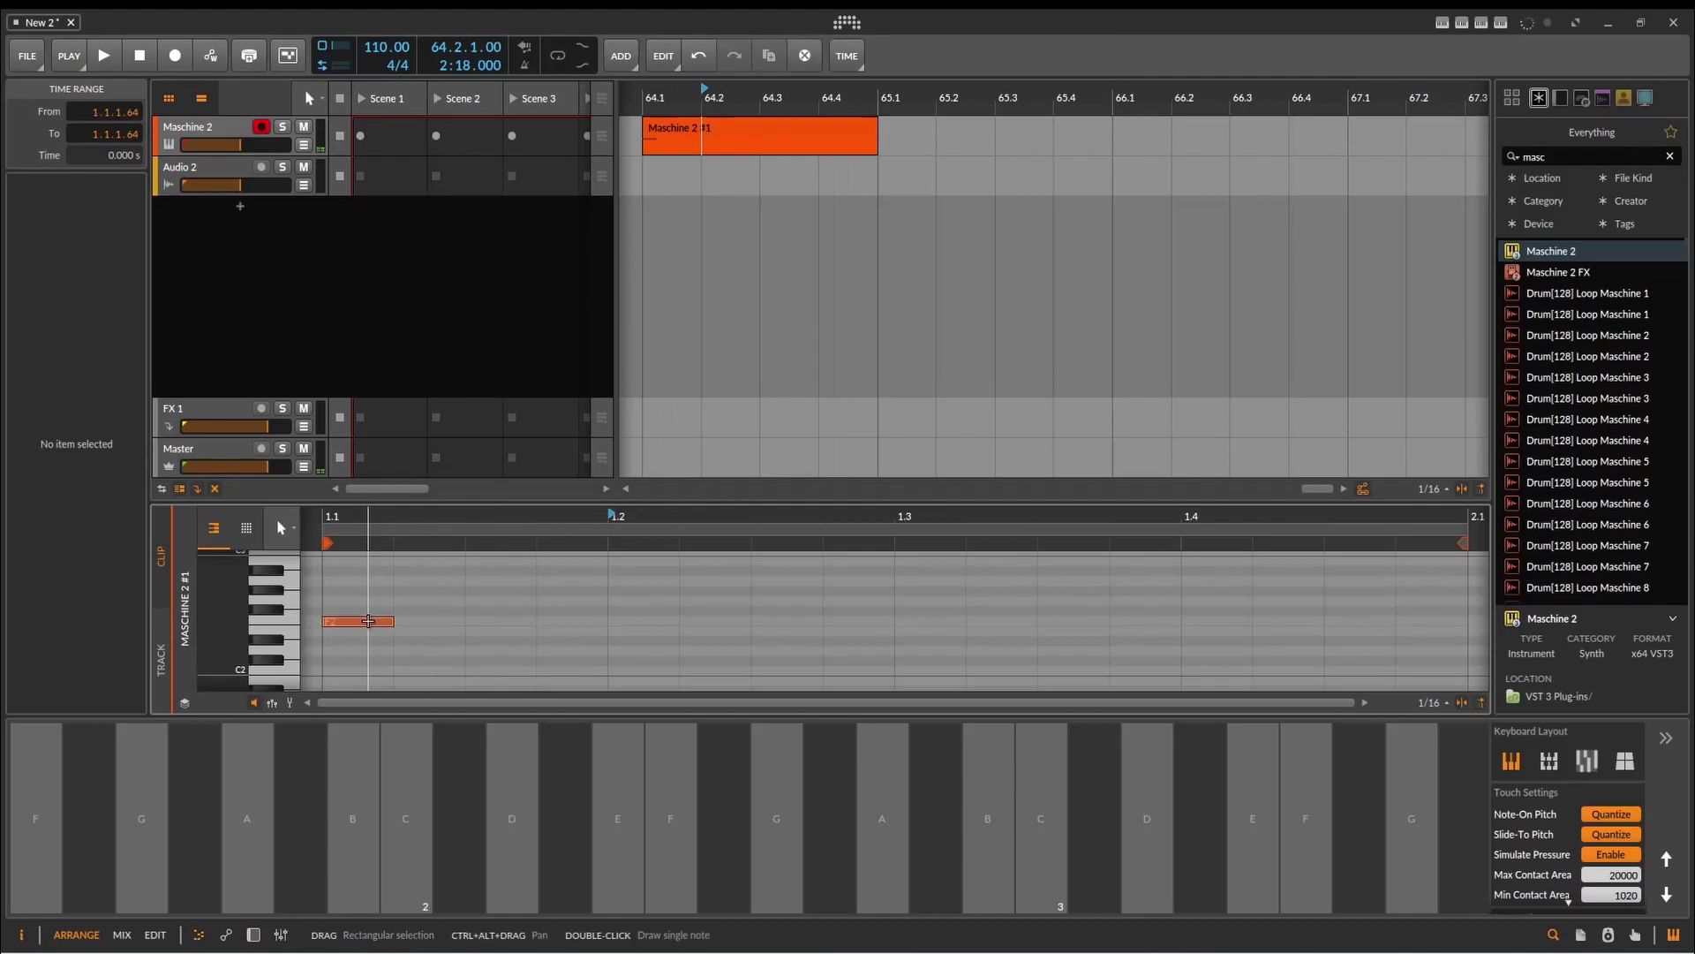
double_click(662, 590)
double_click(785, 611)
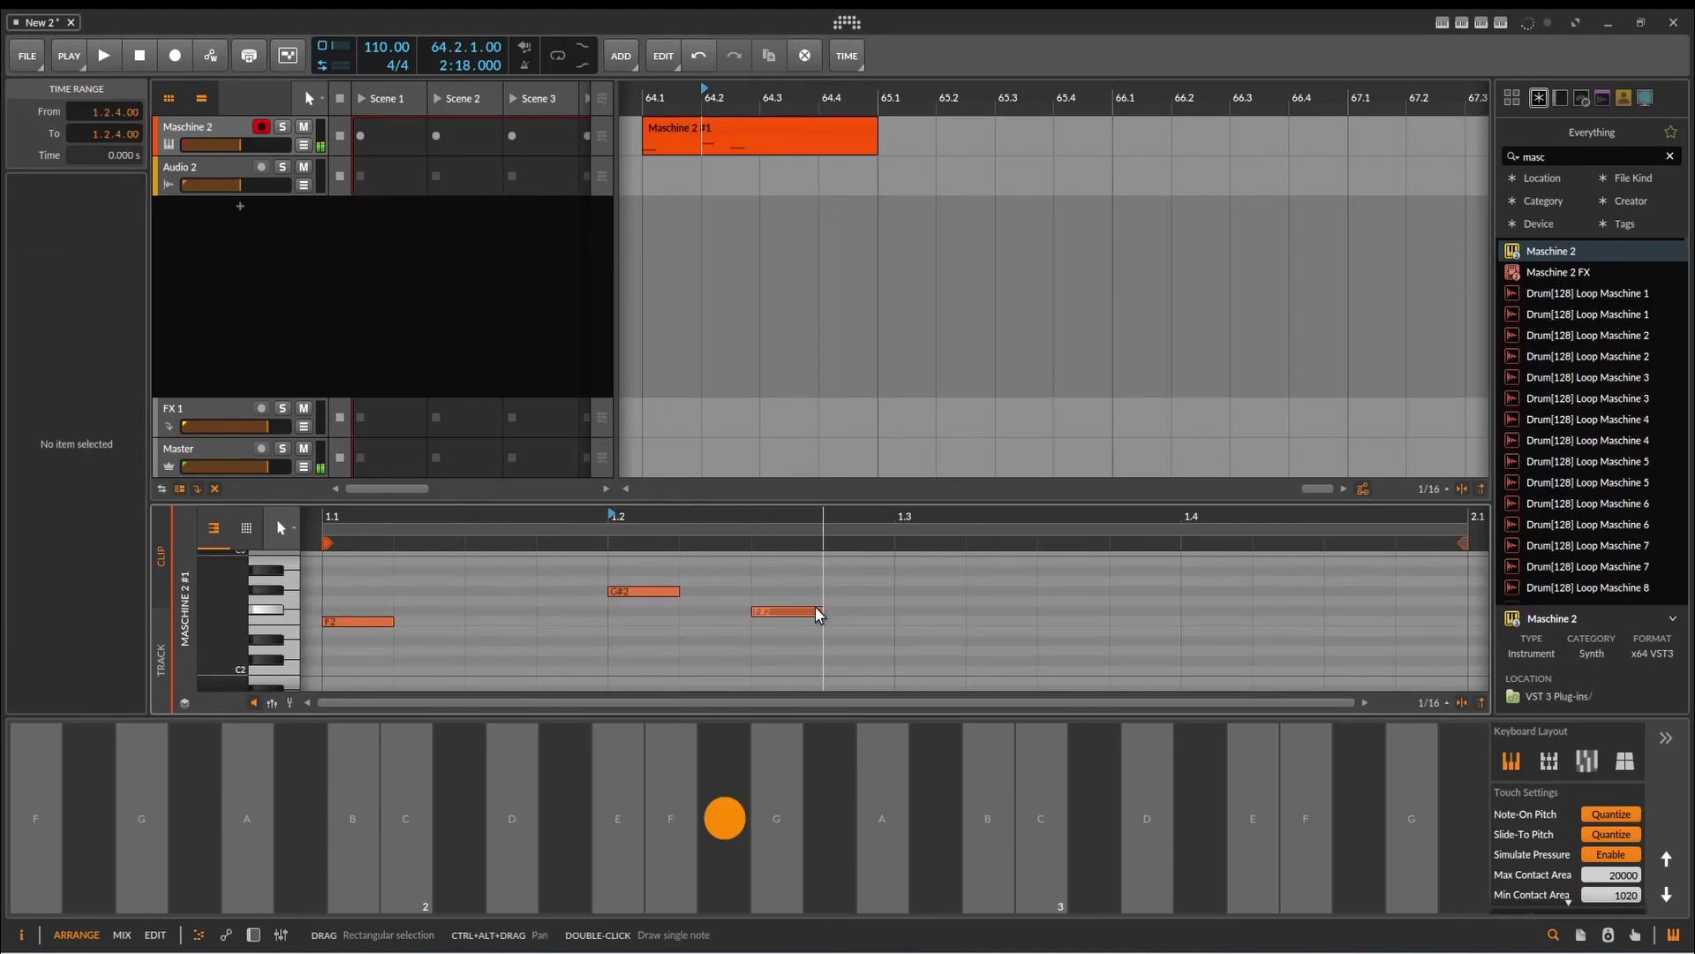
double_click(929, 610)
double_click(1059, 561)
Turn on looping and audition the new clip from the start.
left_click(103, 54)
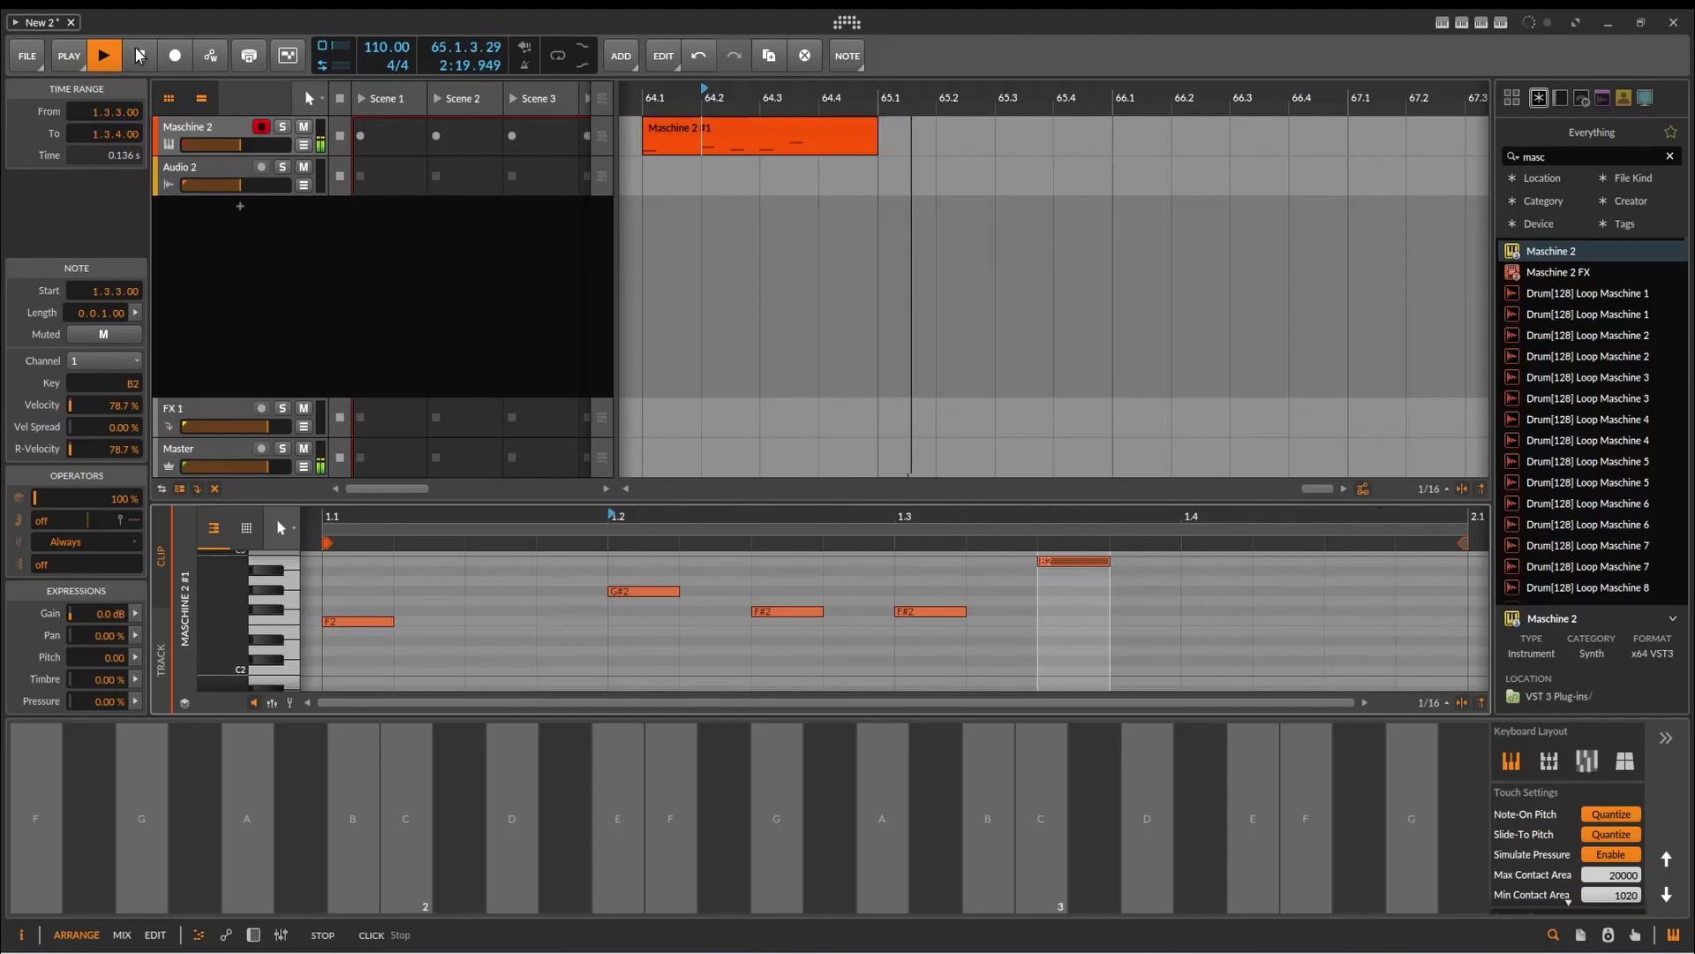
left_click(138, 55)
left_click(566, 60)
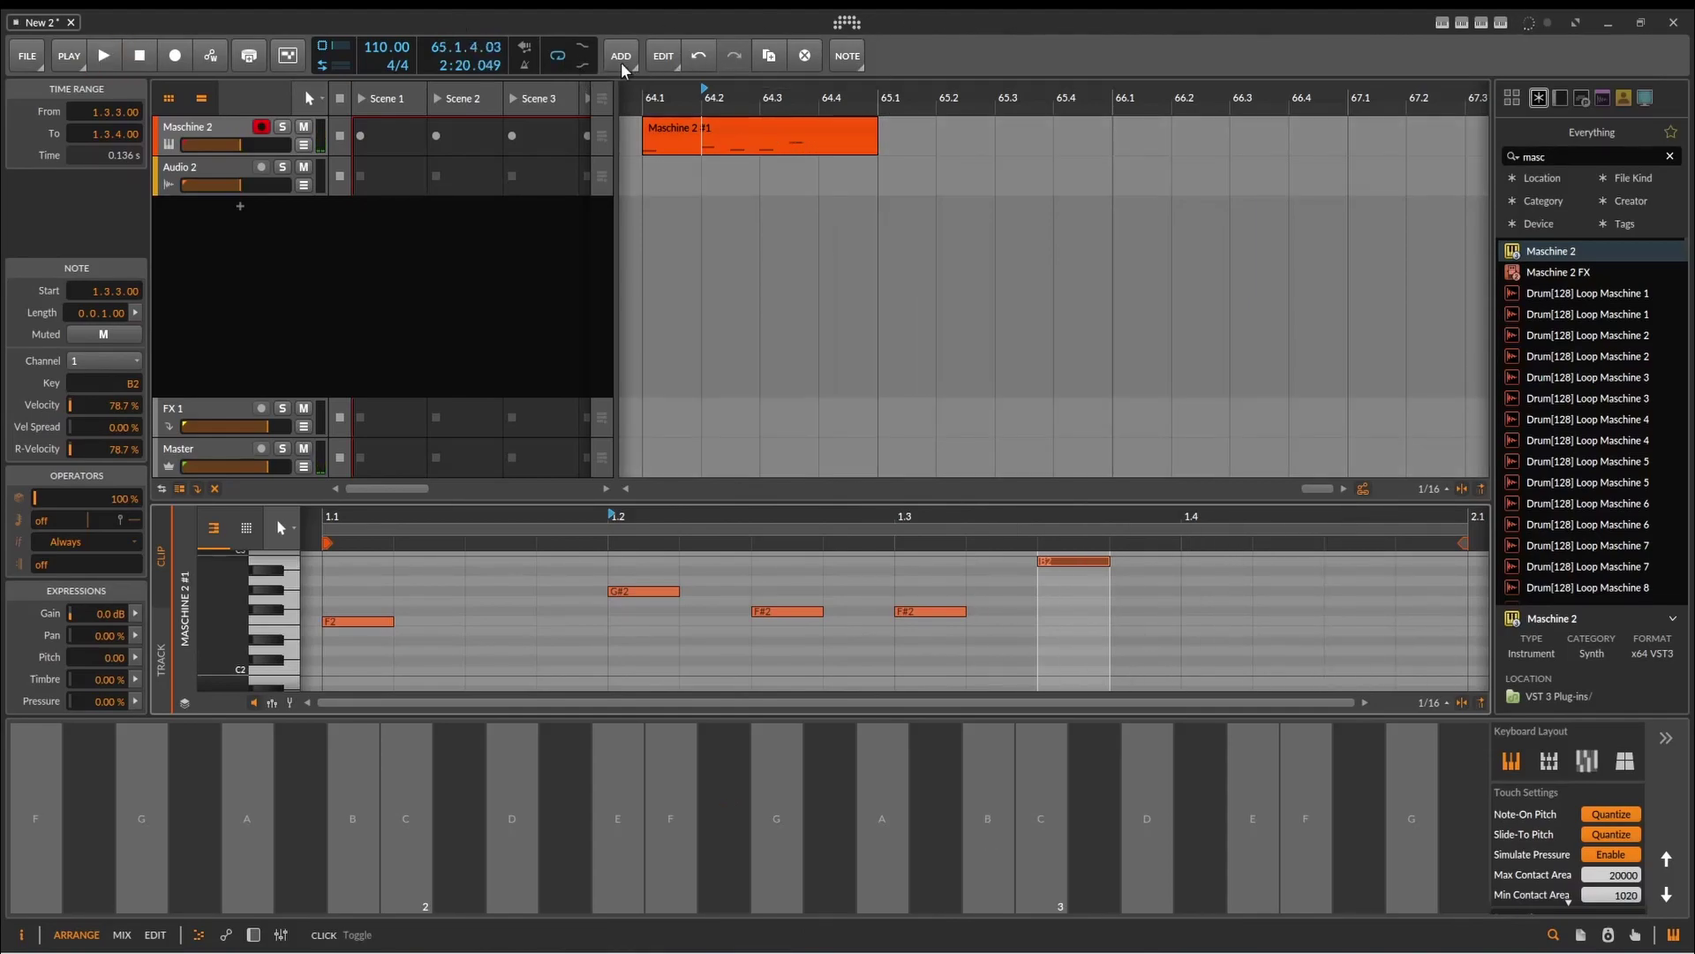
left_click(104, 54)
left_click(138, 54)
left_click(152, 56)
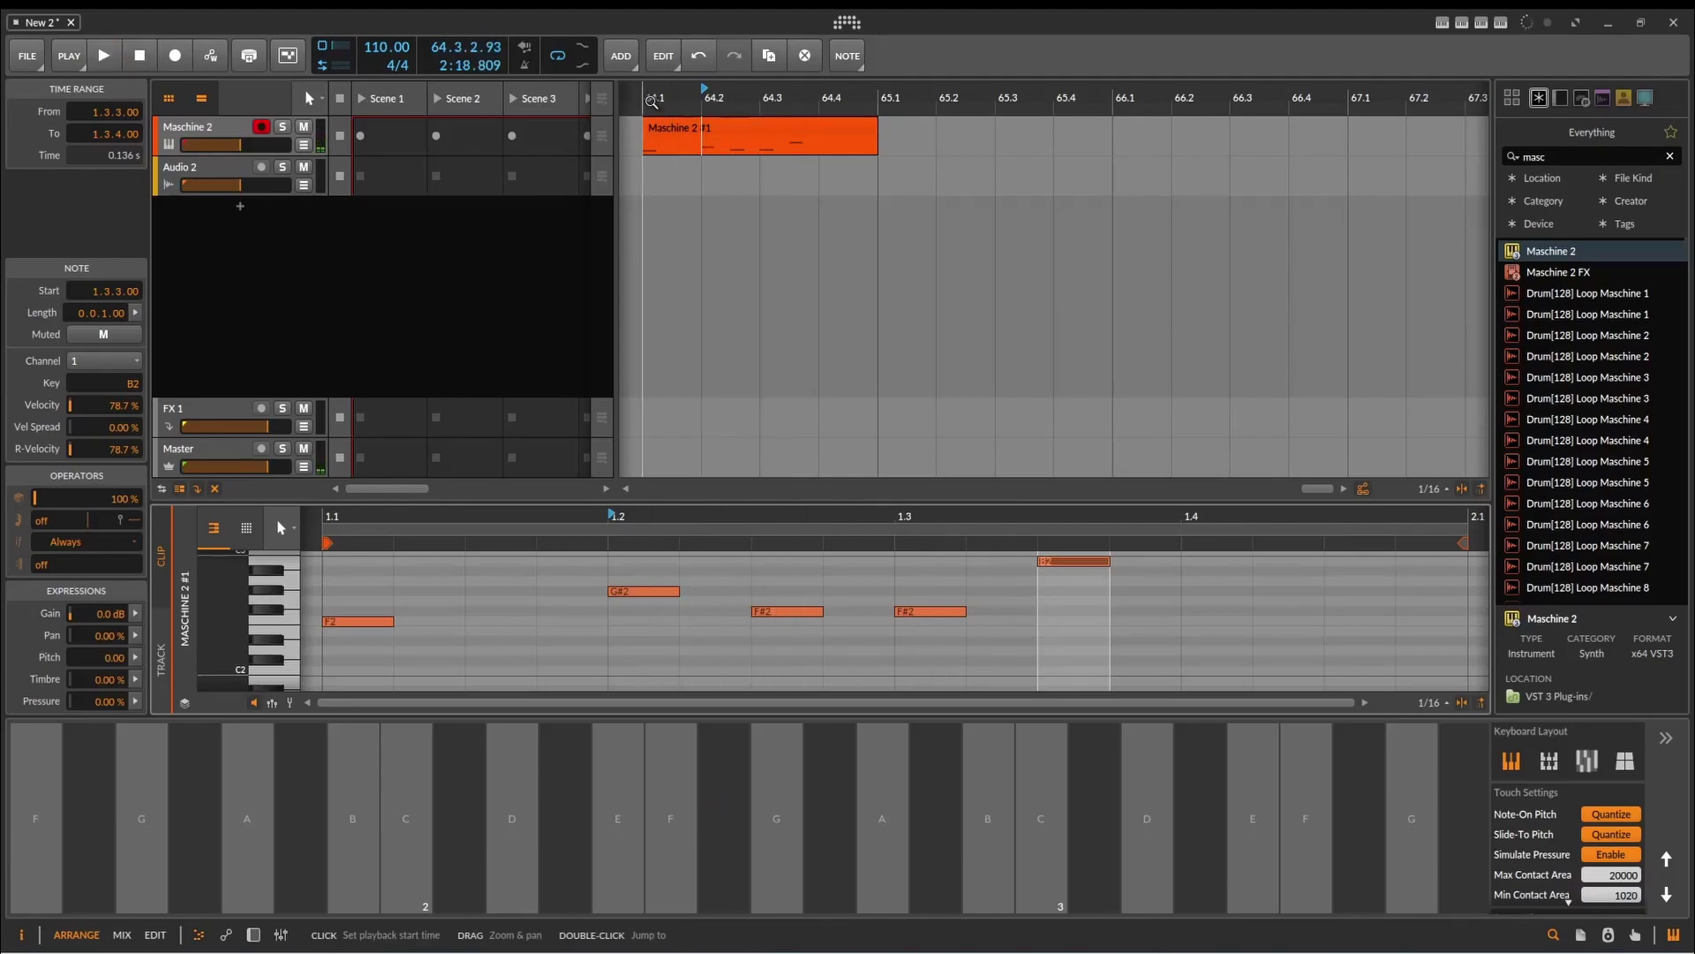
left_click(100, 59)
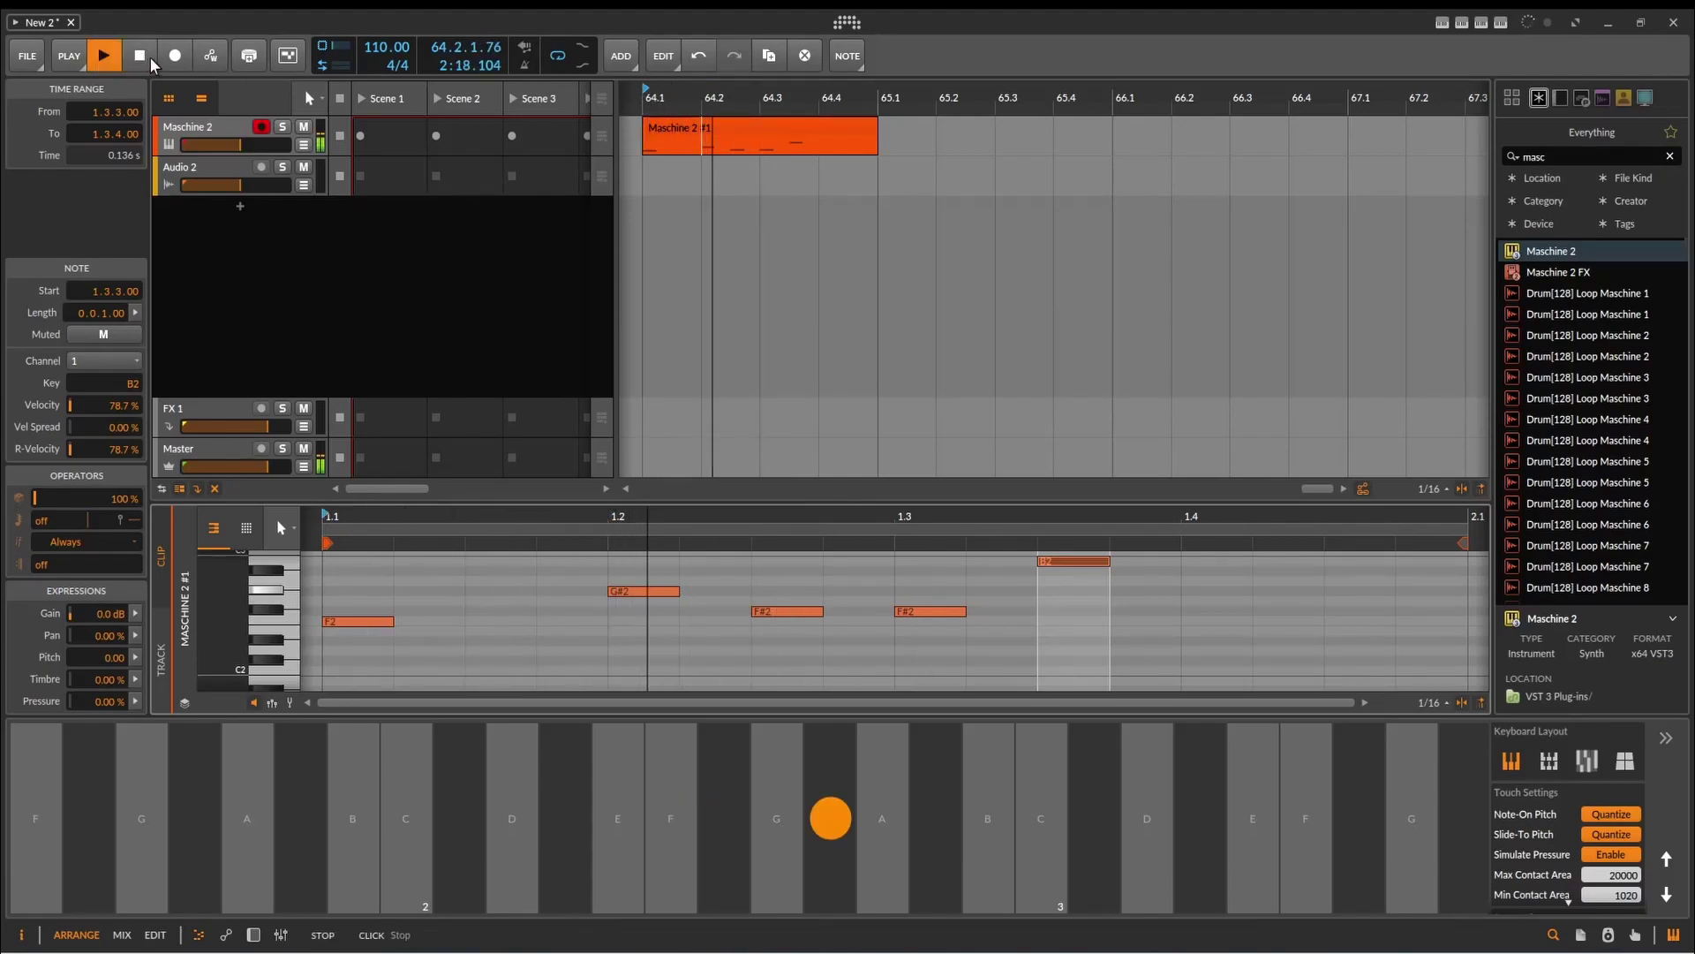
left_click(141, 57)
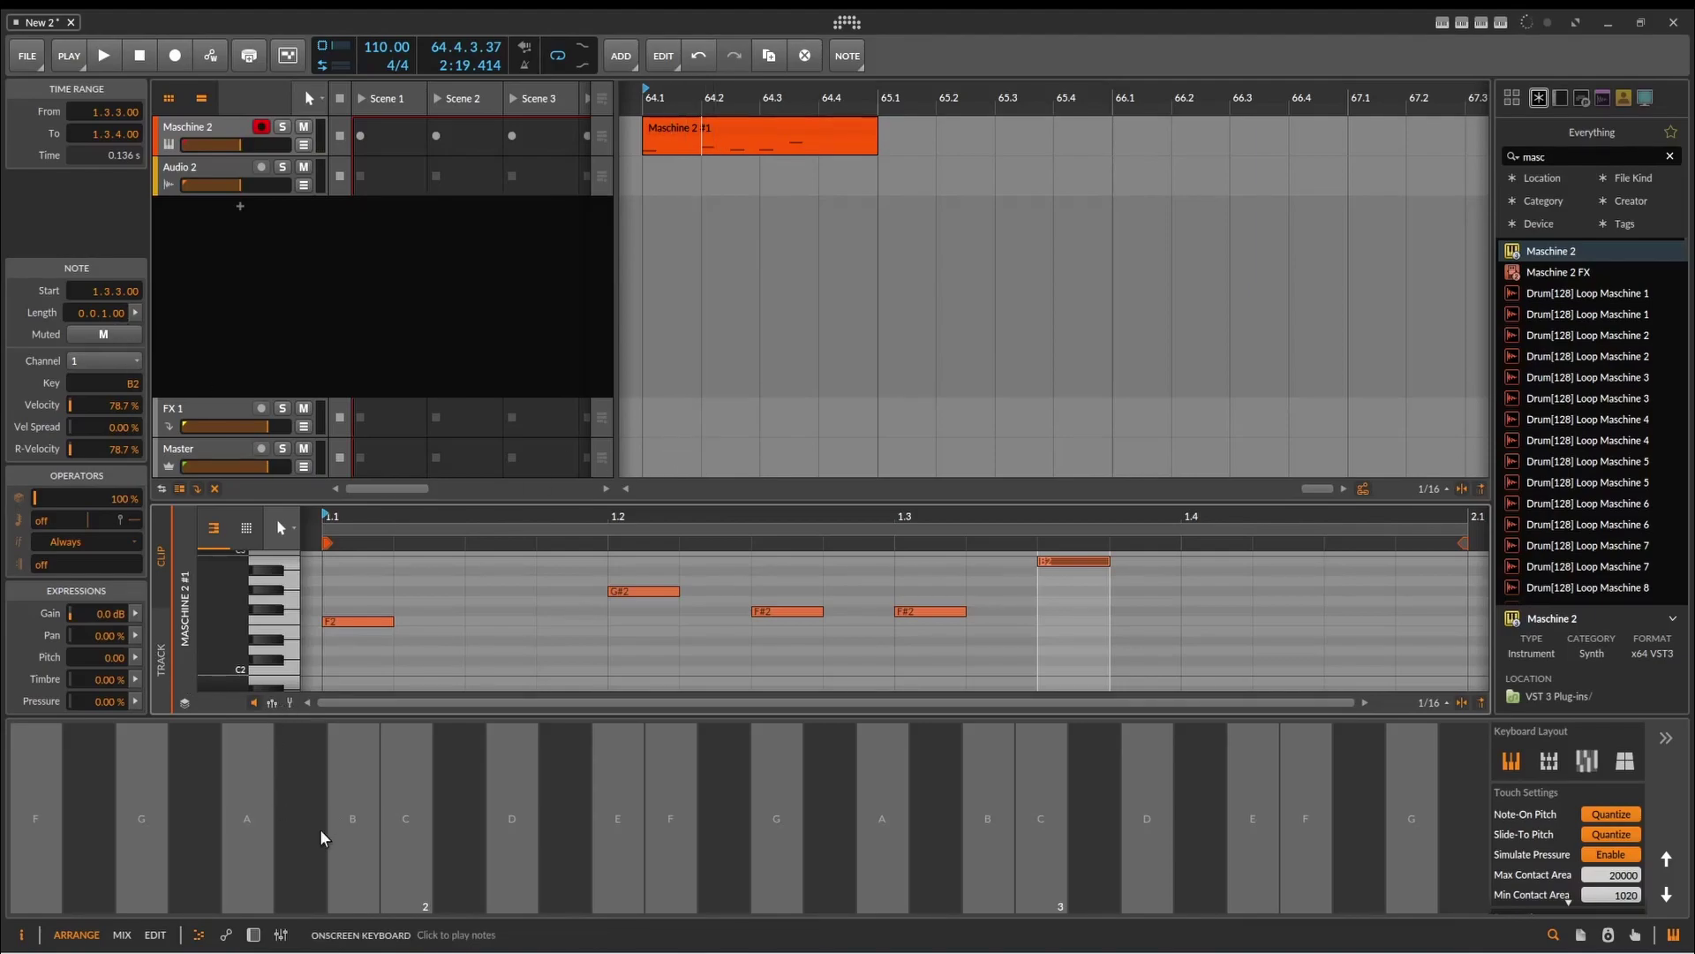
Reopen the Maschine 2 window and delete the Maschine 2 #1 clip from the arranger.
left_click(254, 934)
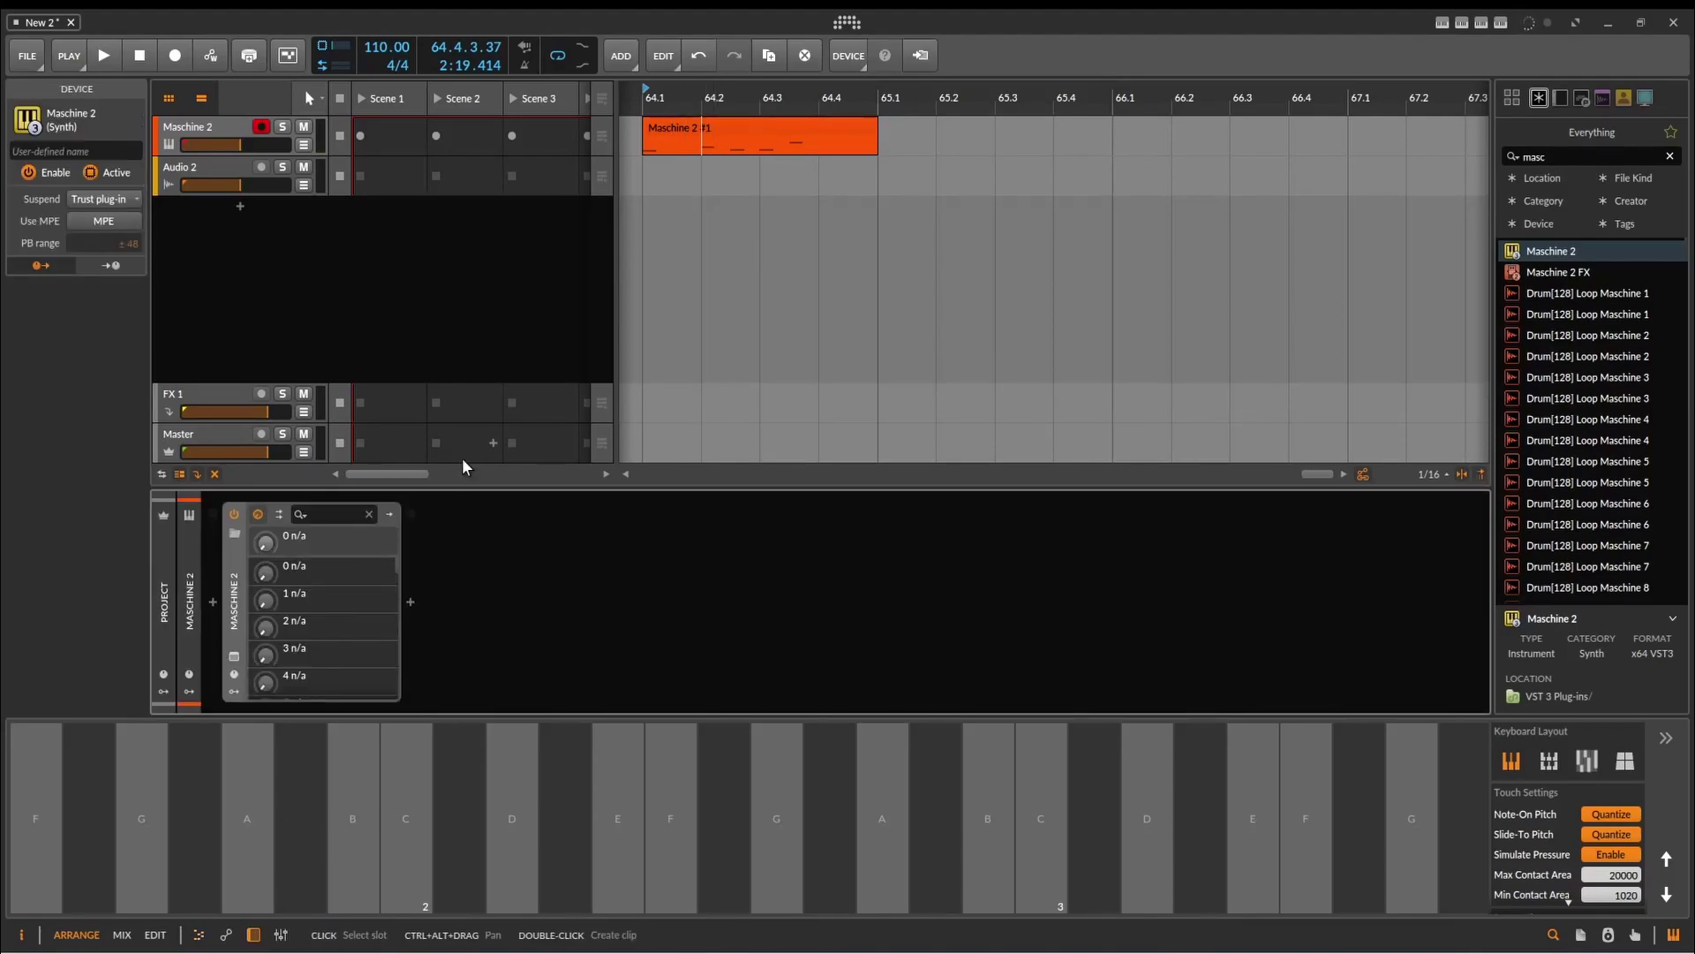
left_click(234, 656)
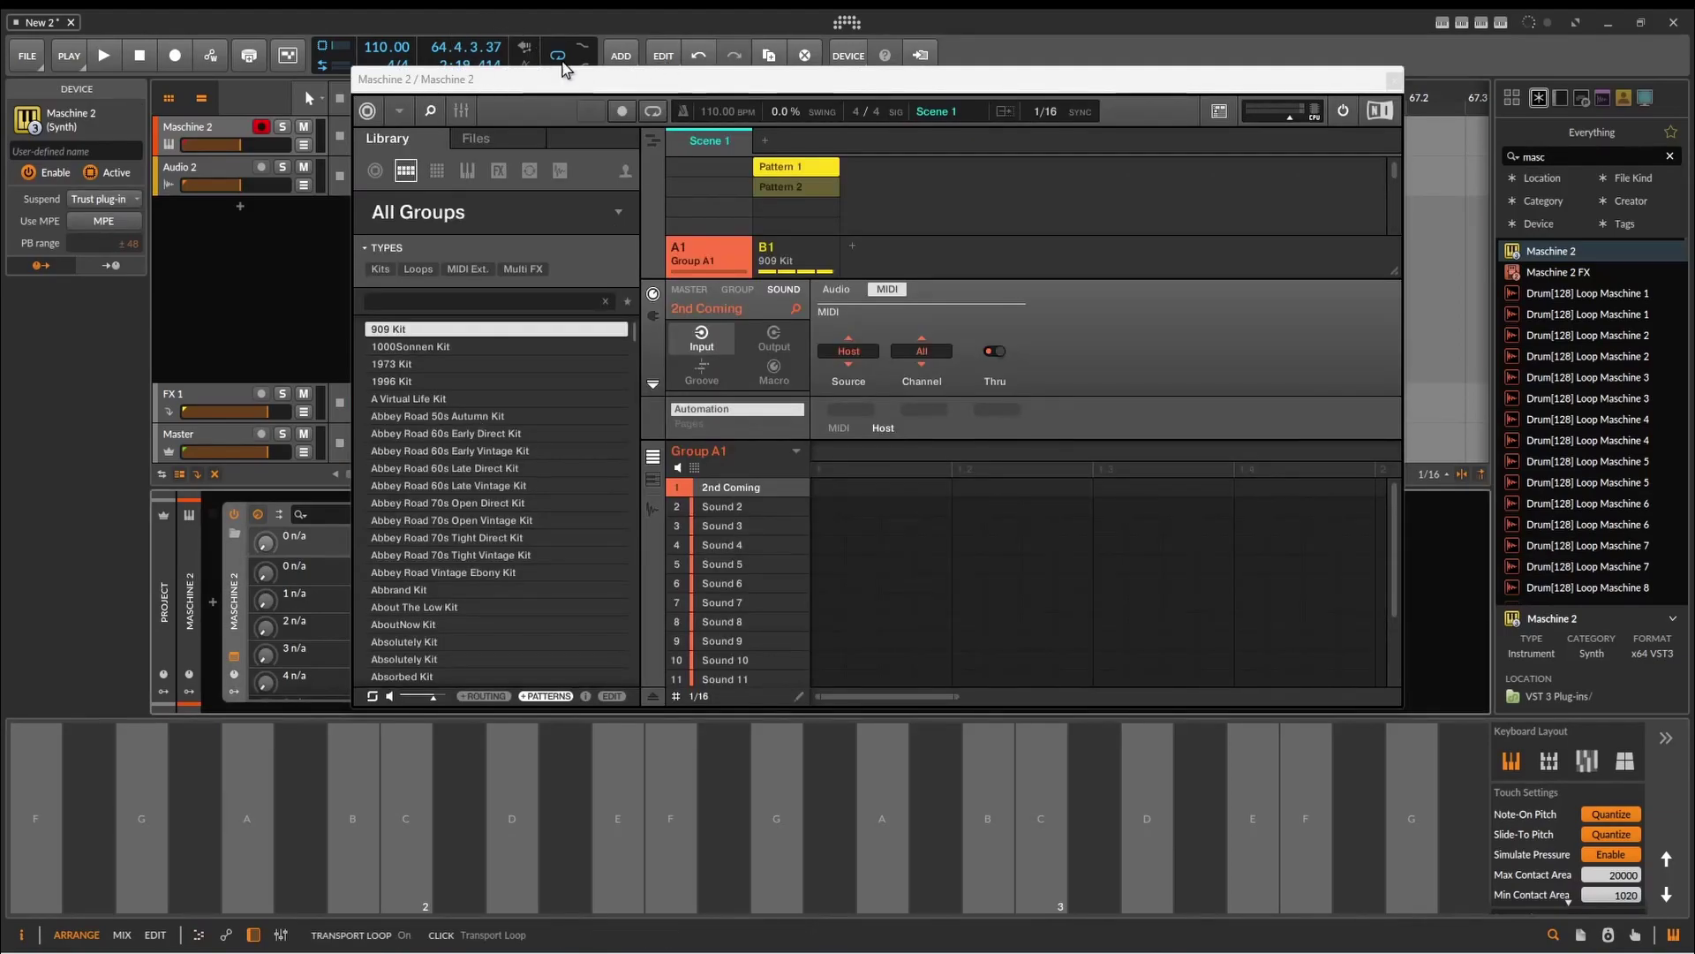
left_click_drag(566, 79, 572, 218)
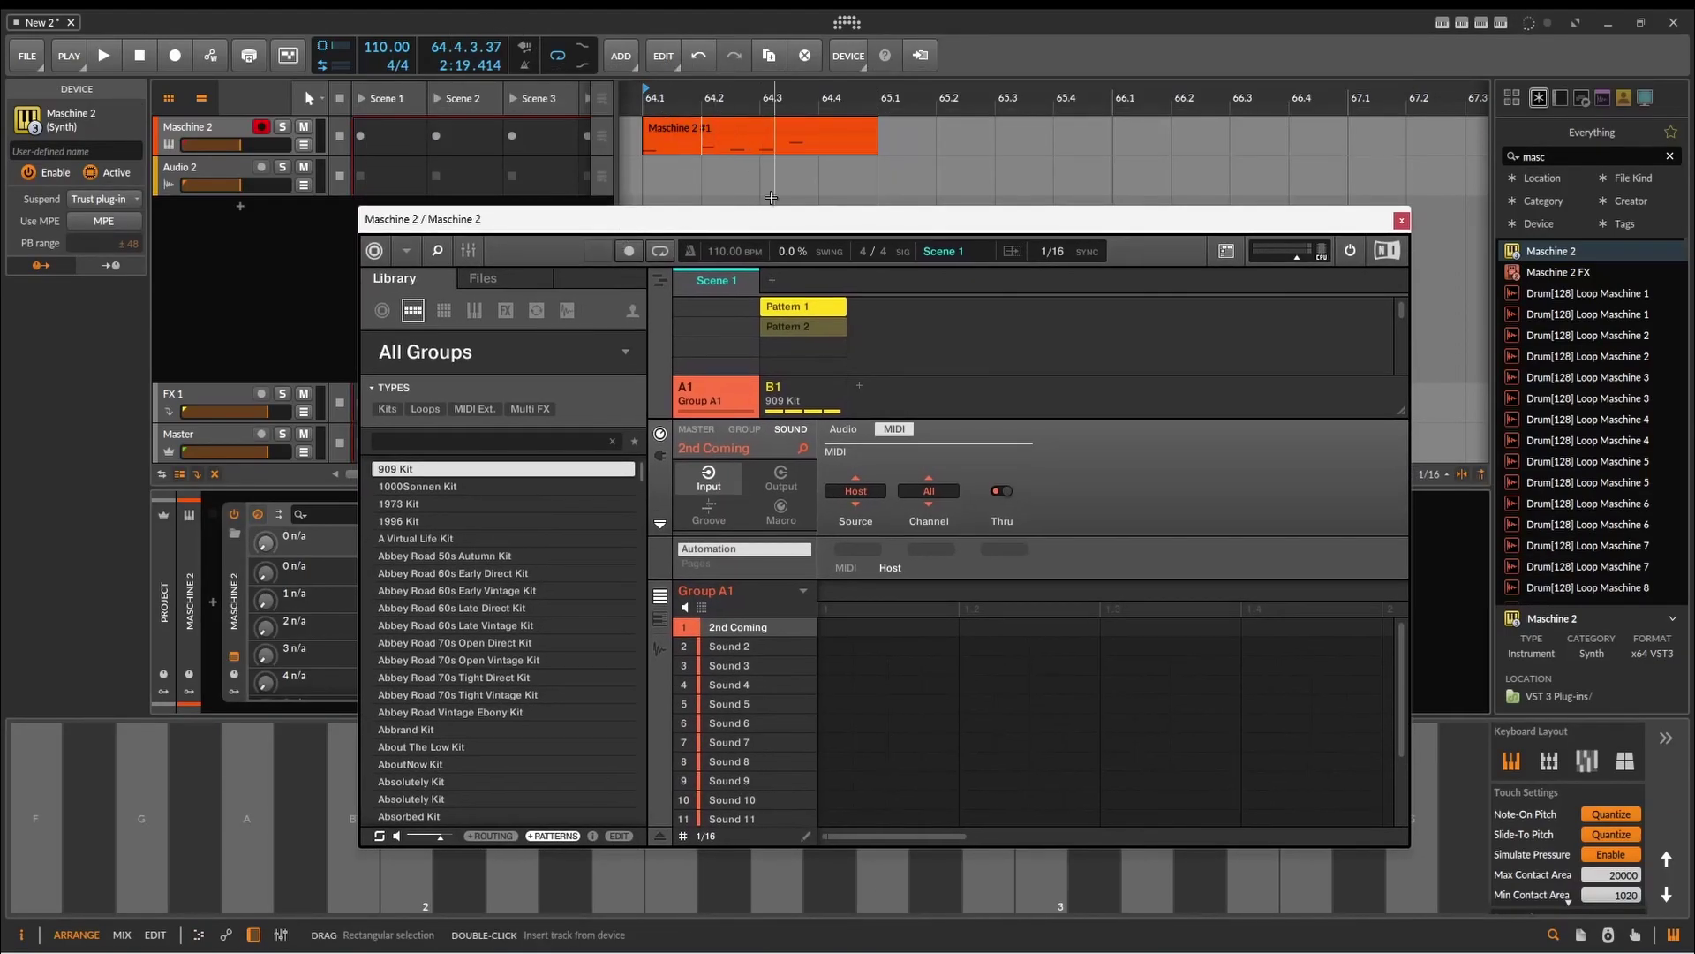
left_click(753, 126)
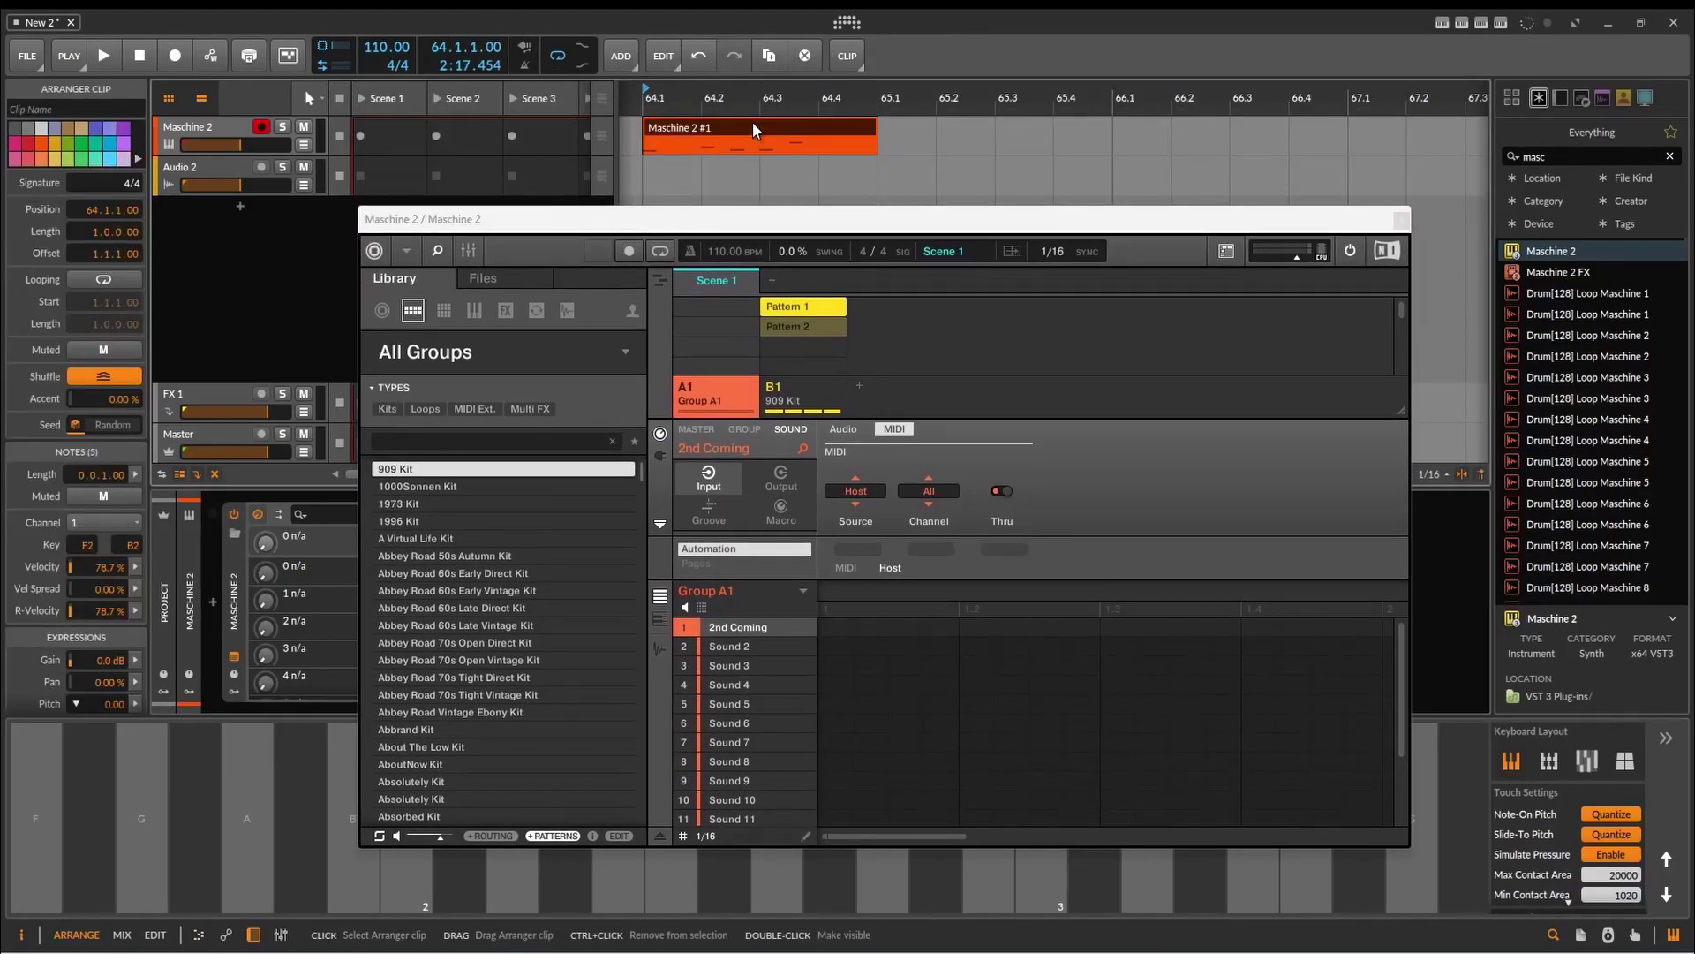
key("Delete")
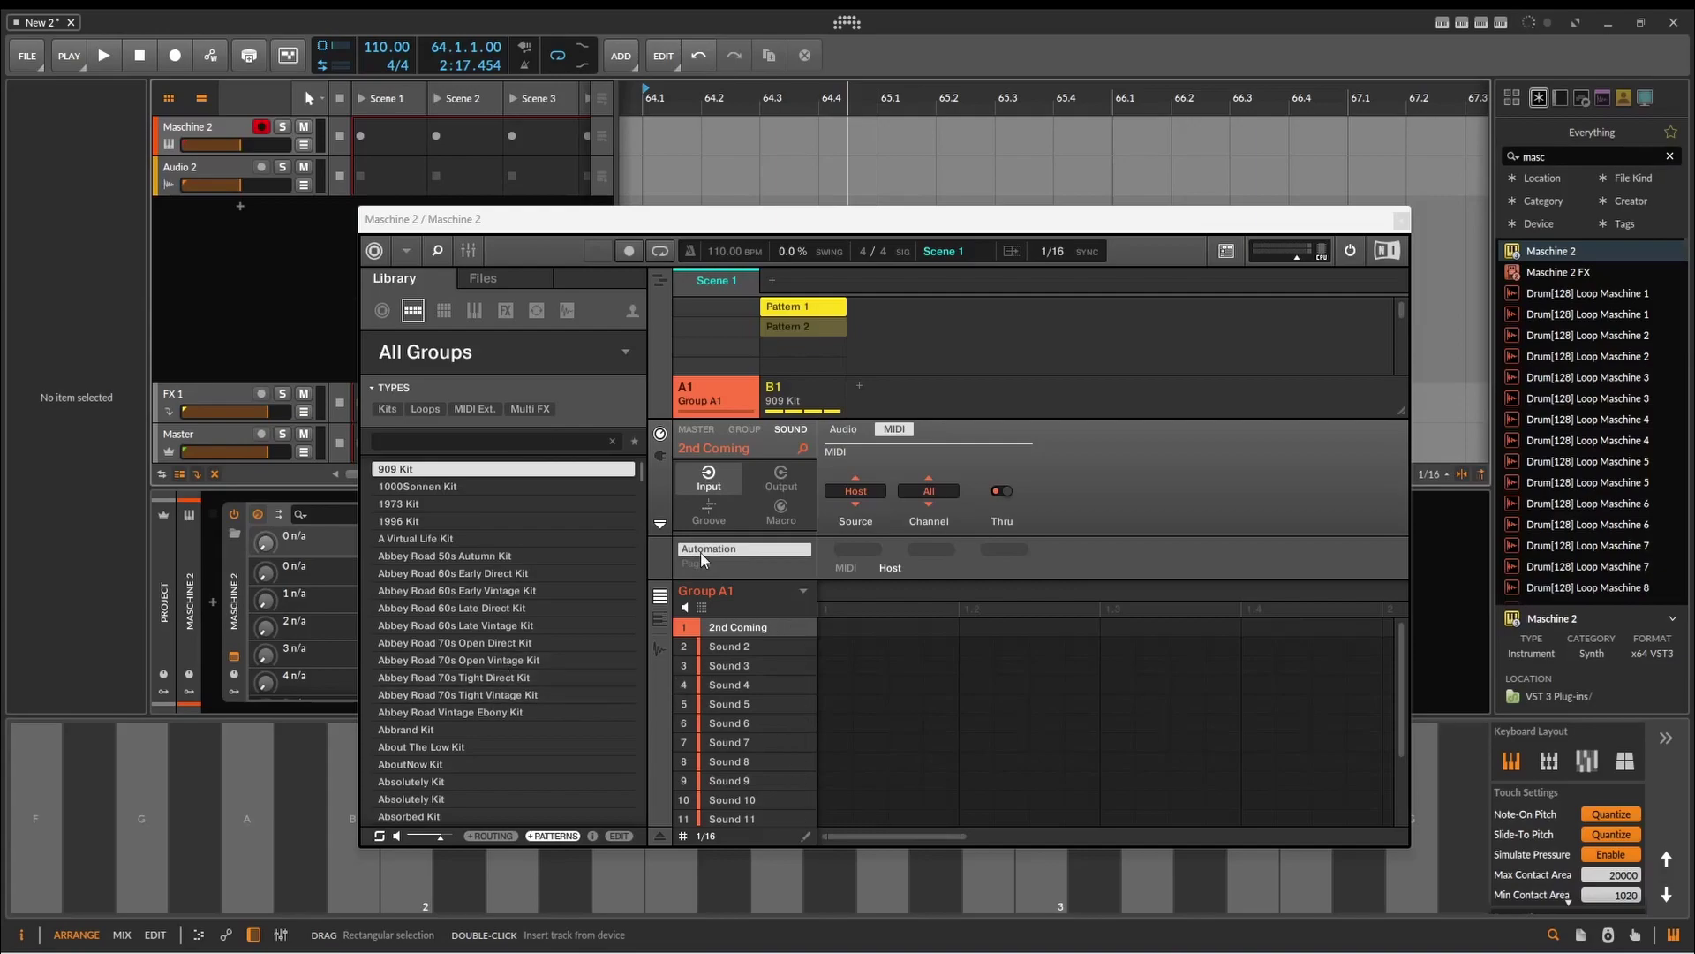
Select the 909 Kit group's Pattern 1 in Maschine and play it.
left_click(658, 455)
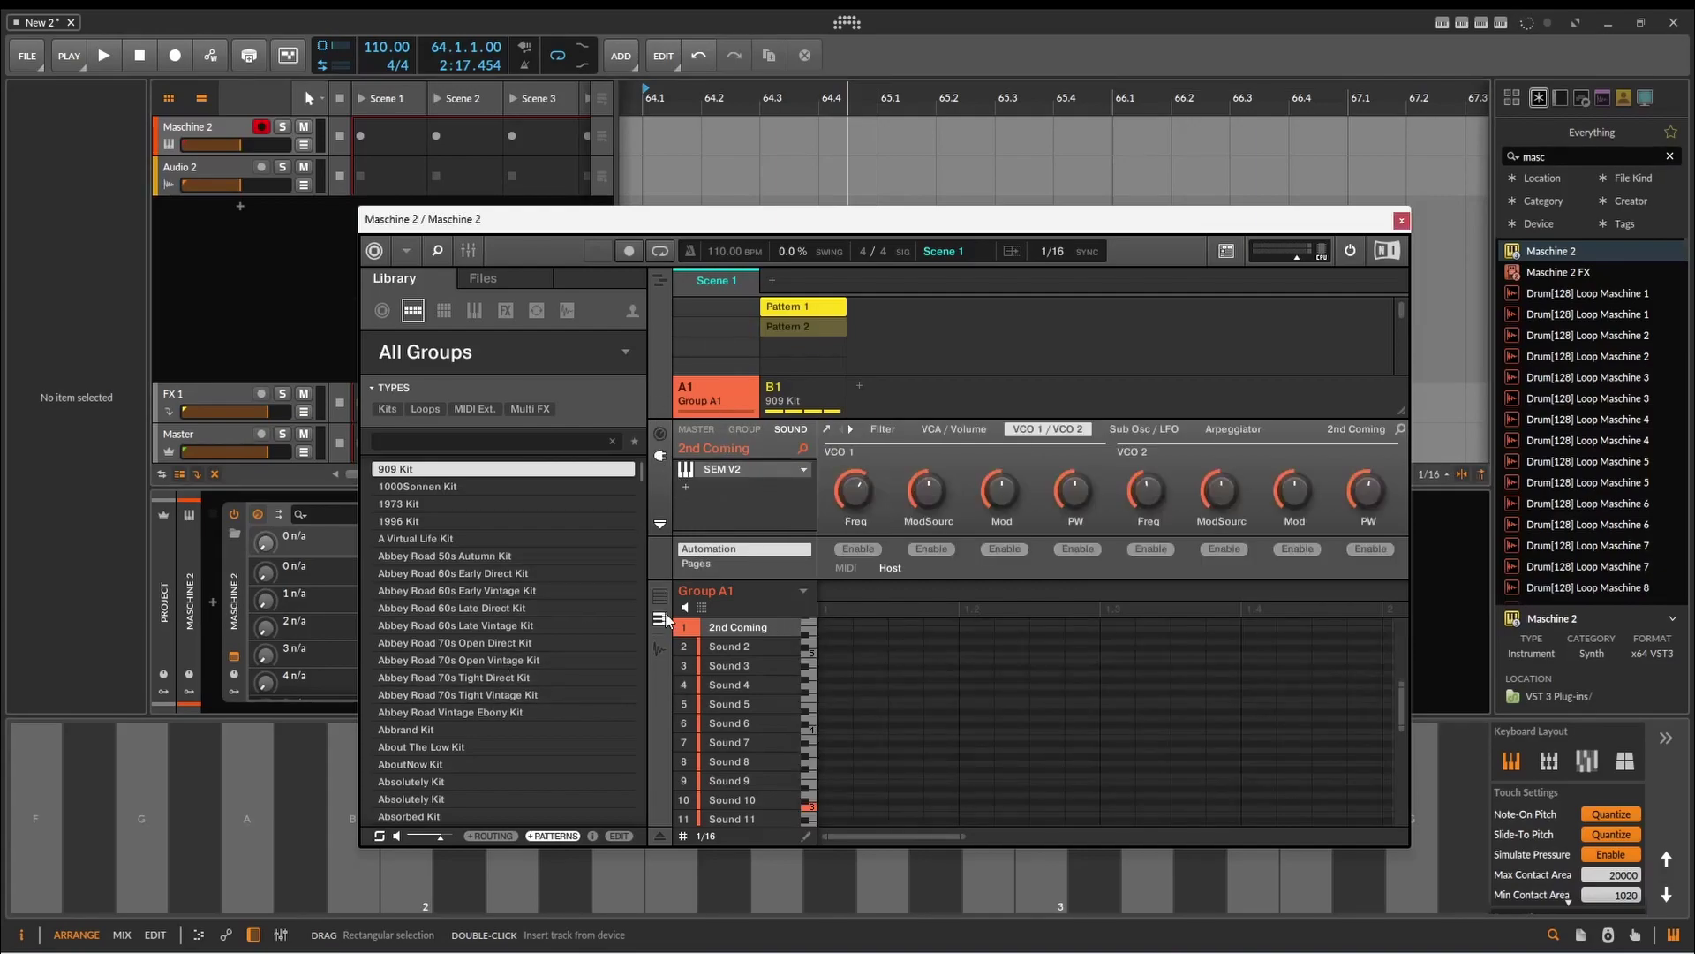
left_click(782, 397)
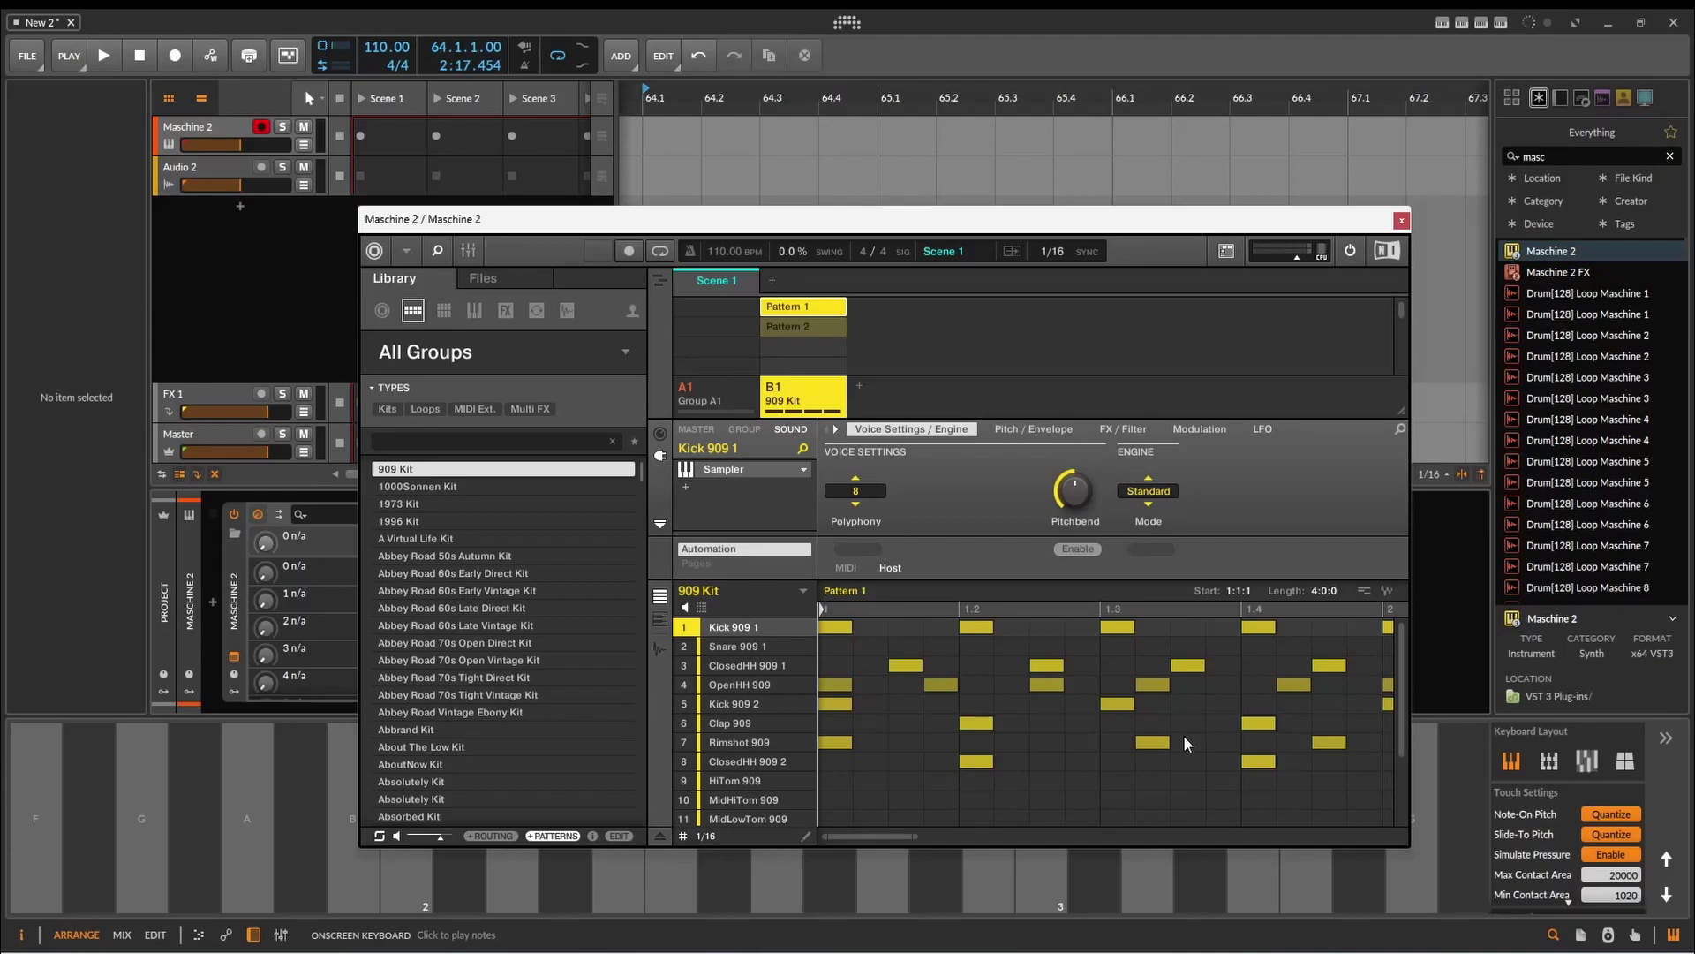
left_click(109, 63)
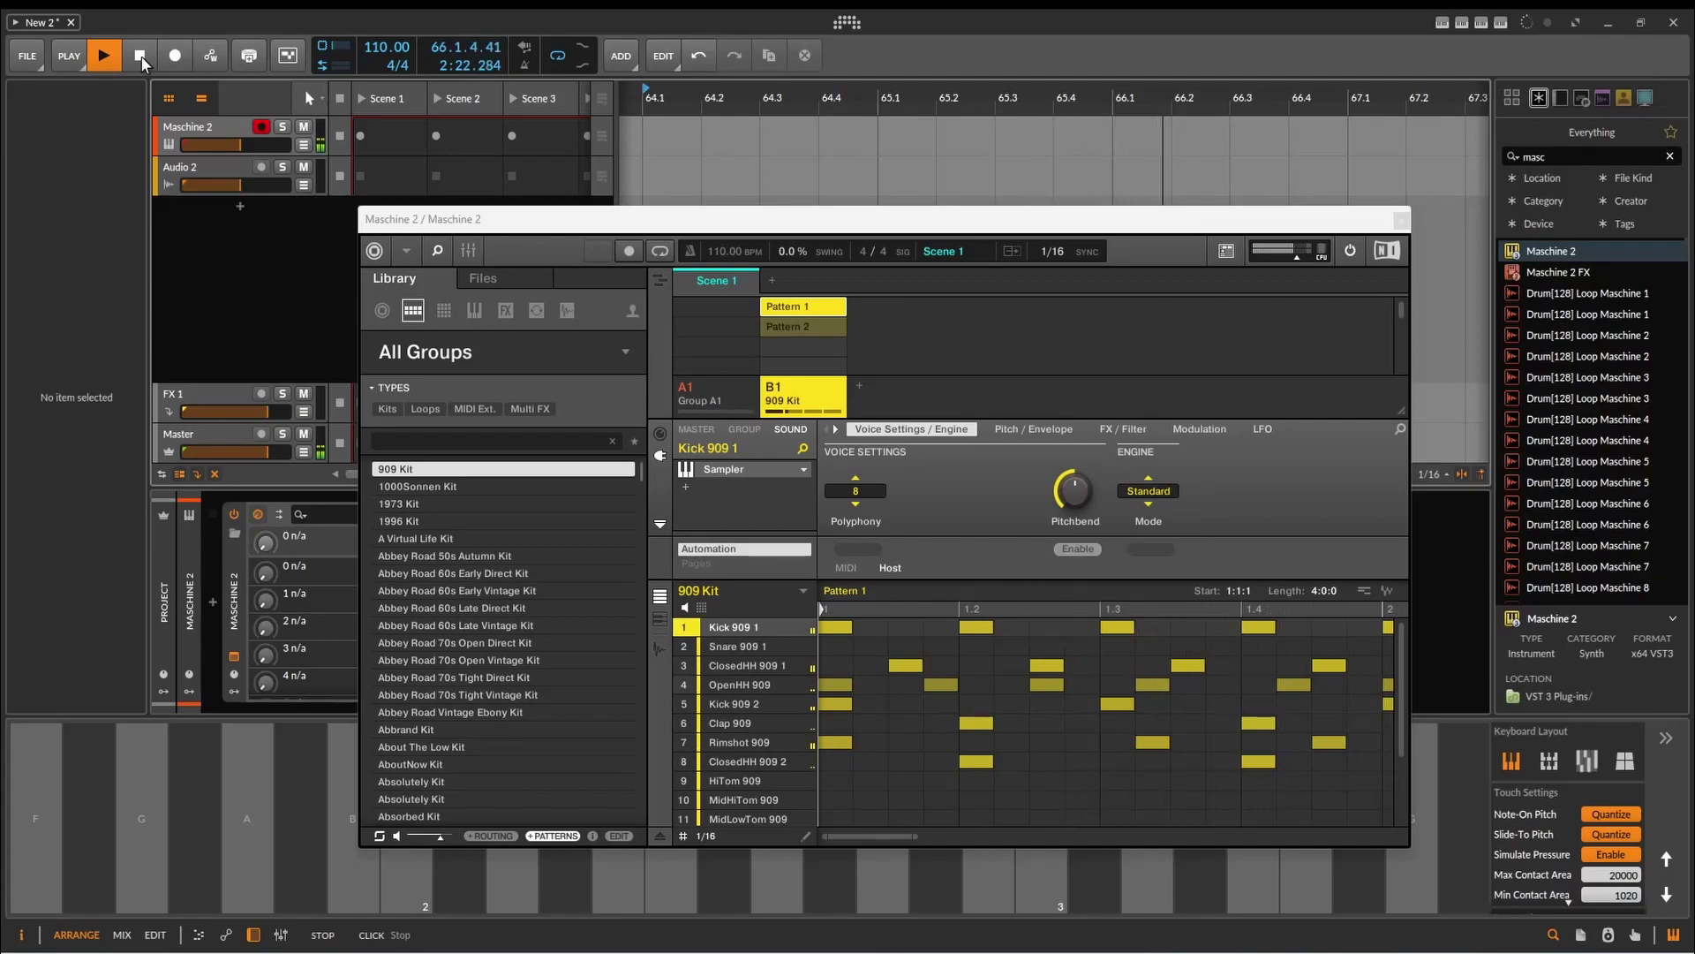
Drag 909 Kit Pattern 1 onto Audio 2 as audio clip '909 Kit - Pattern 1 - 110' and audition it.
left_click(140, 58)
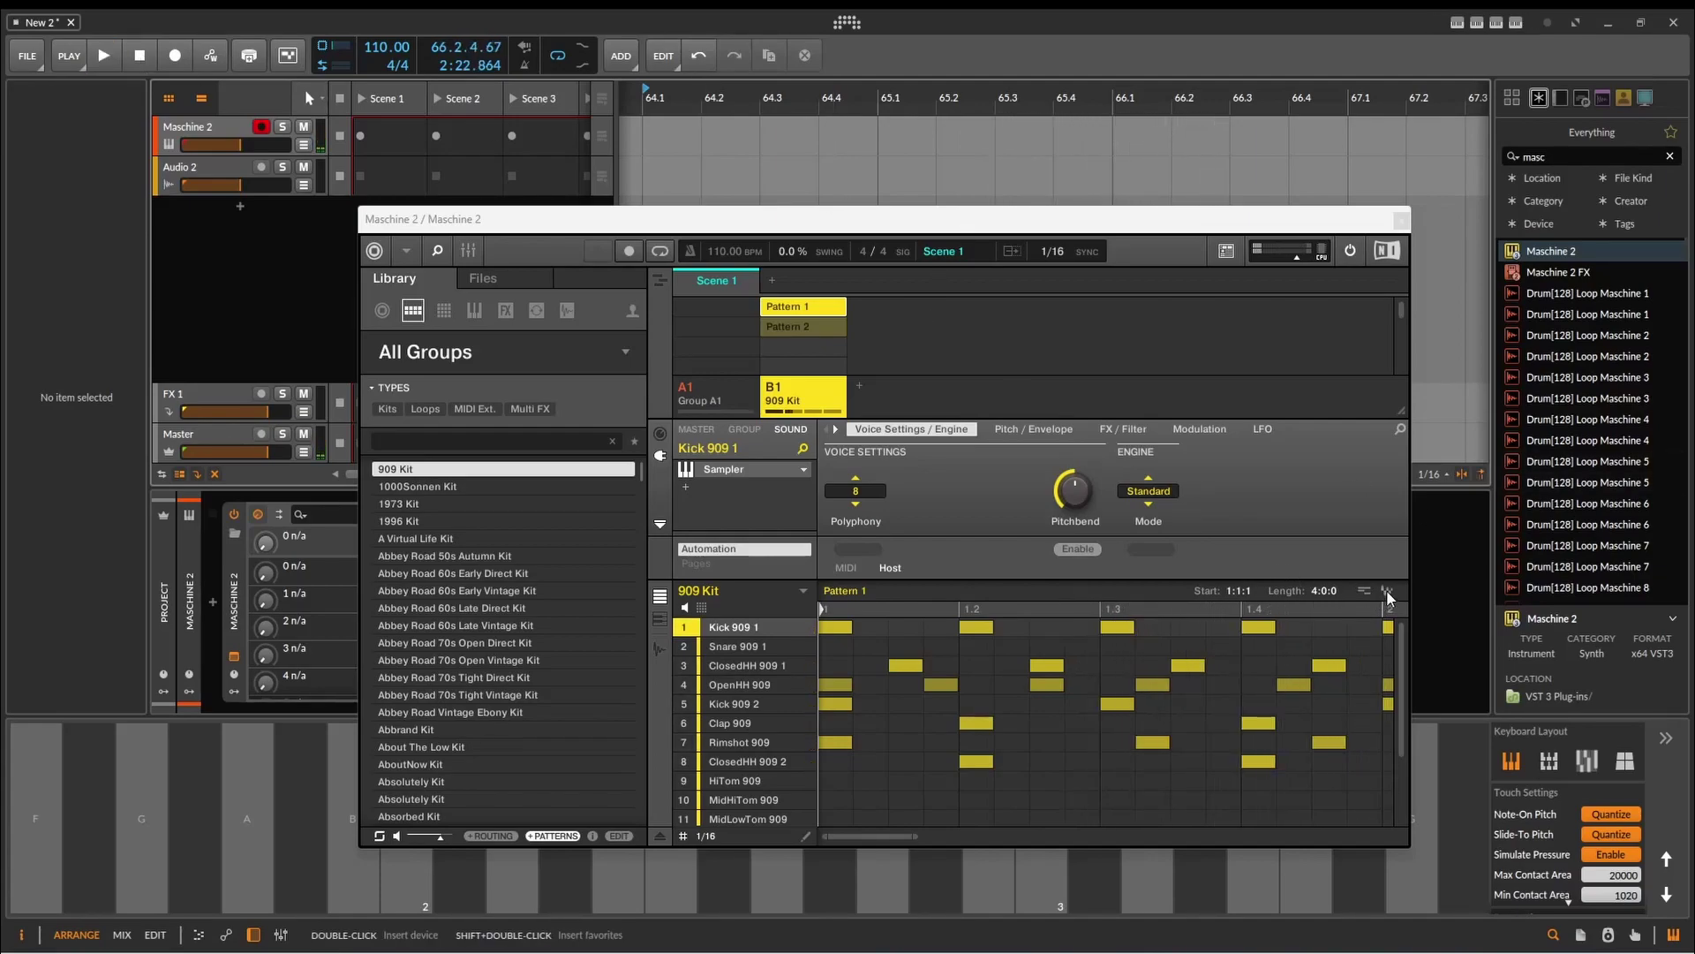
left_click_drag(1387, 597, 641, 167)
left_click_drag(1015, 219, 1008, 300)
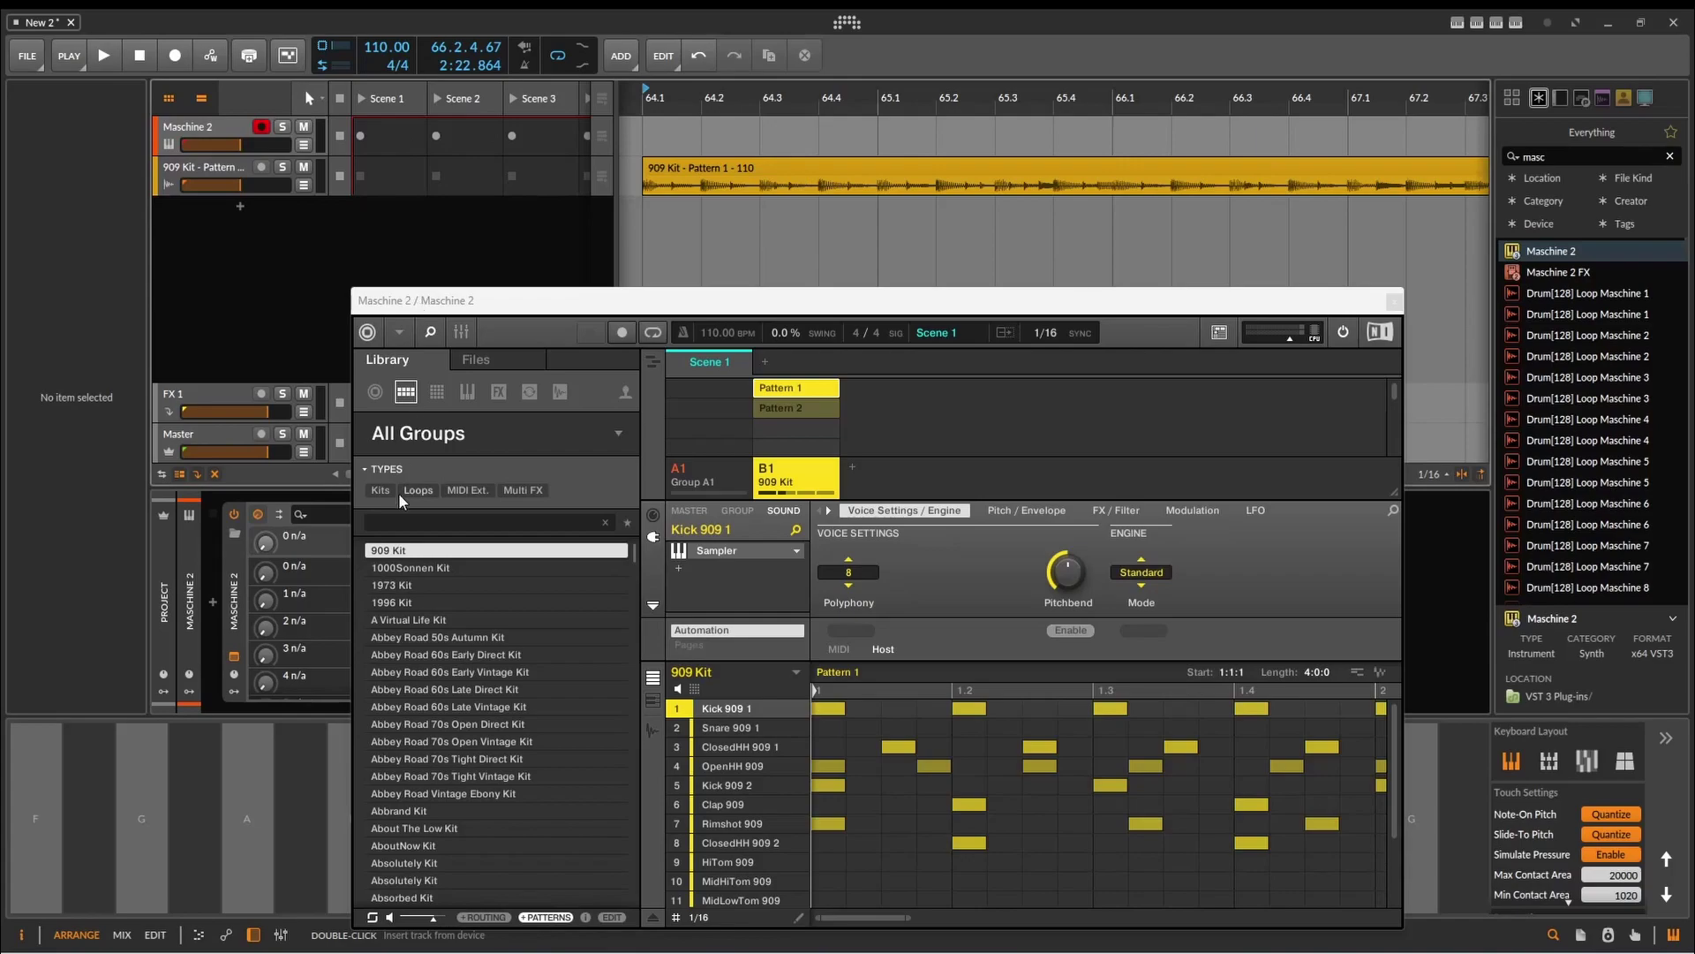
left_click(234, 514)
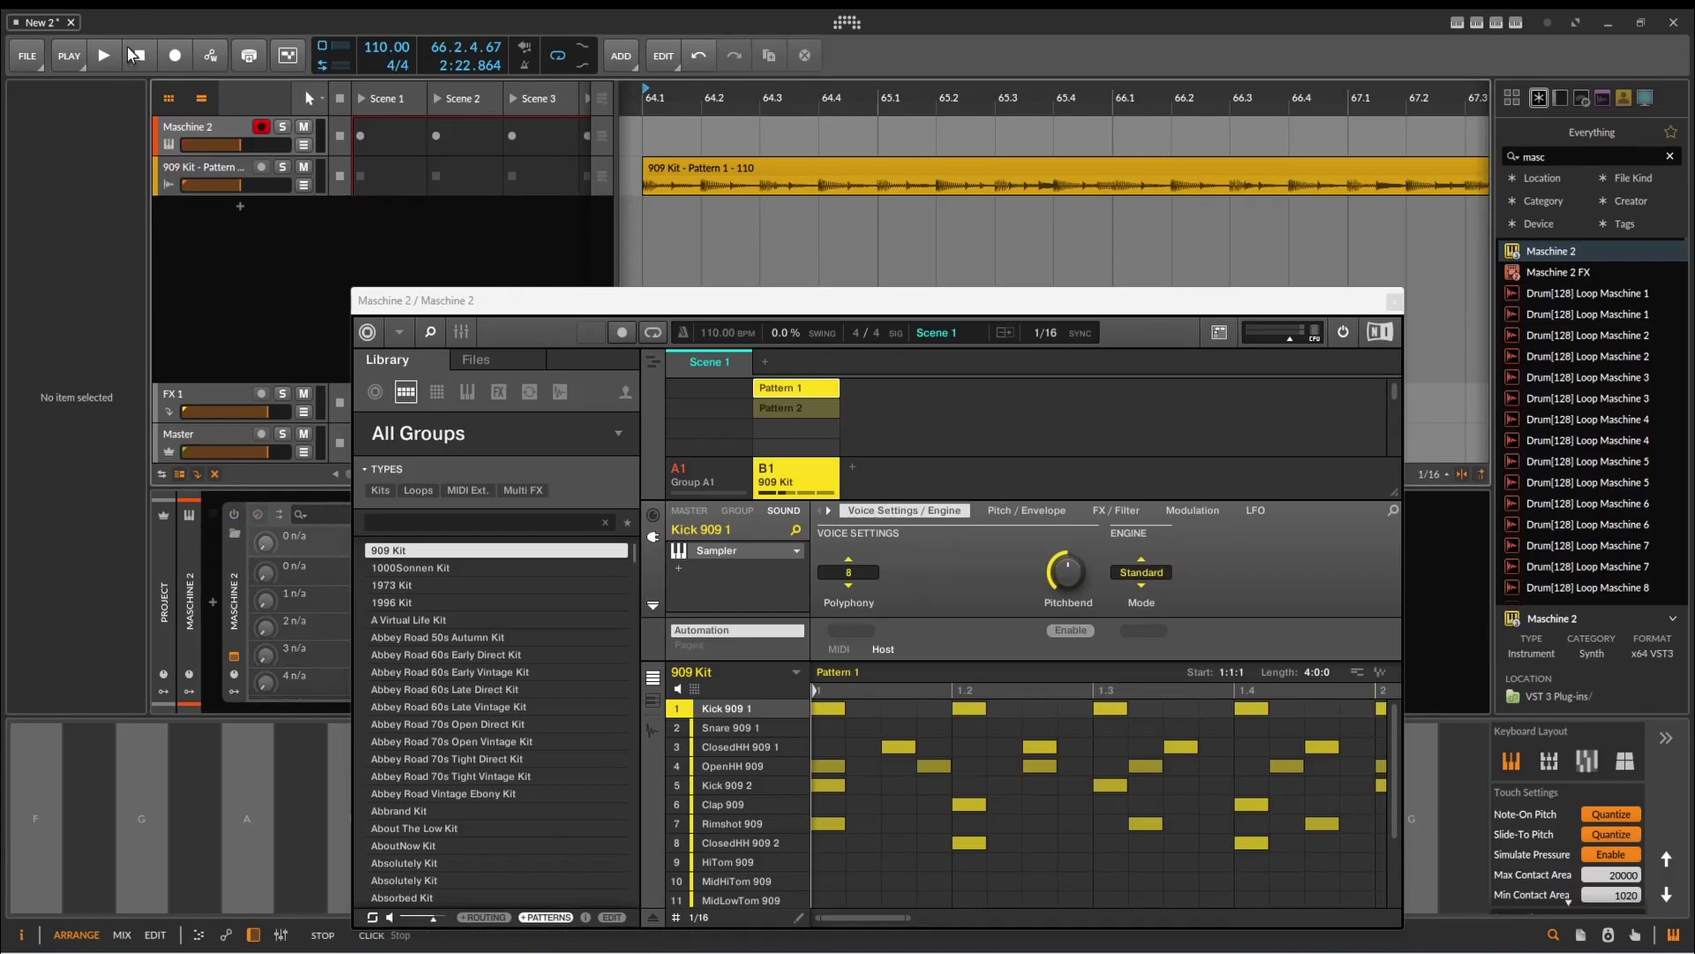
key("space")
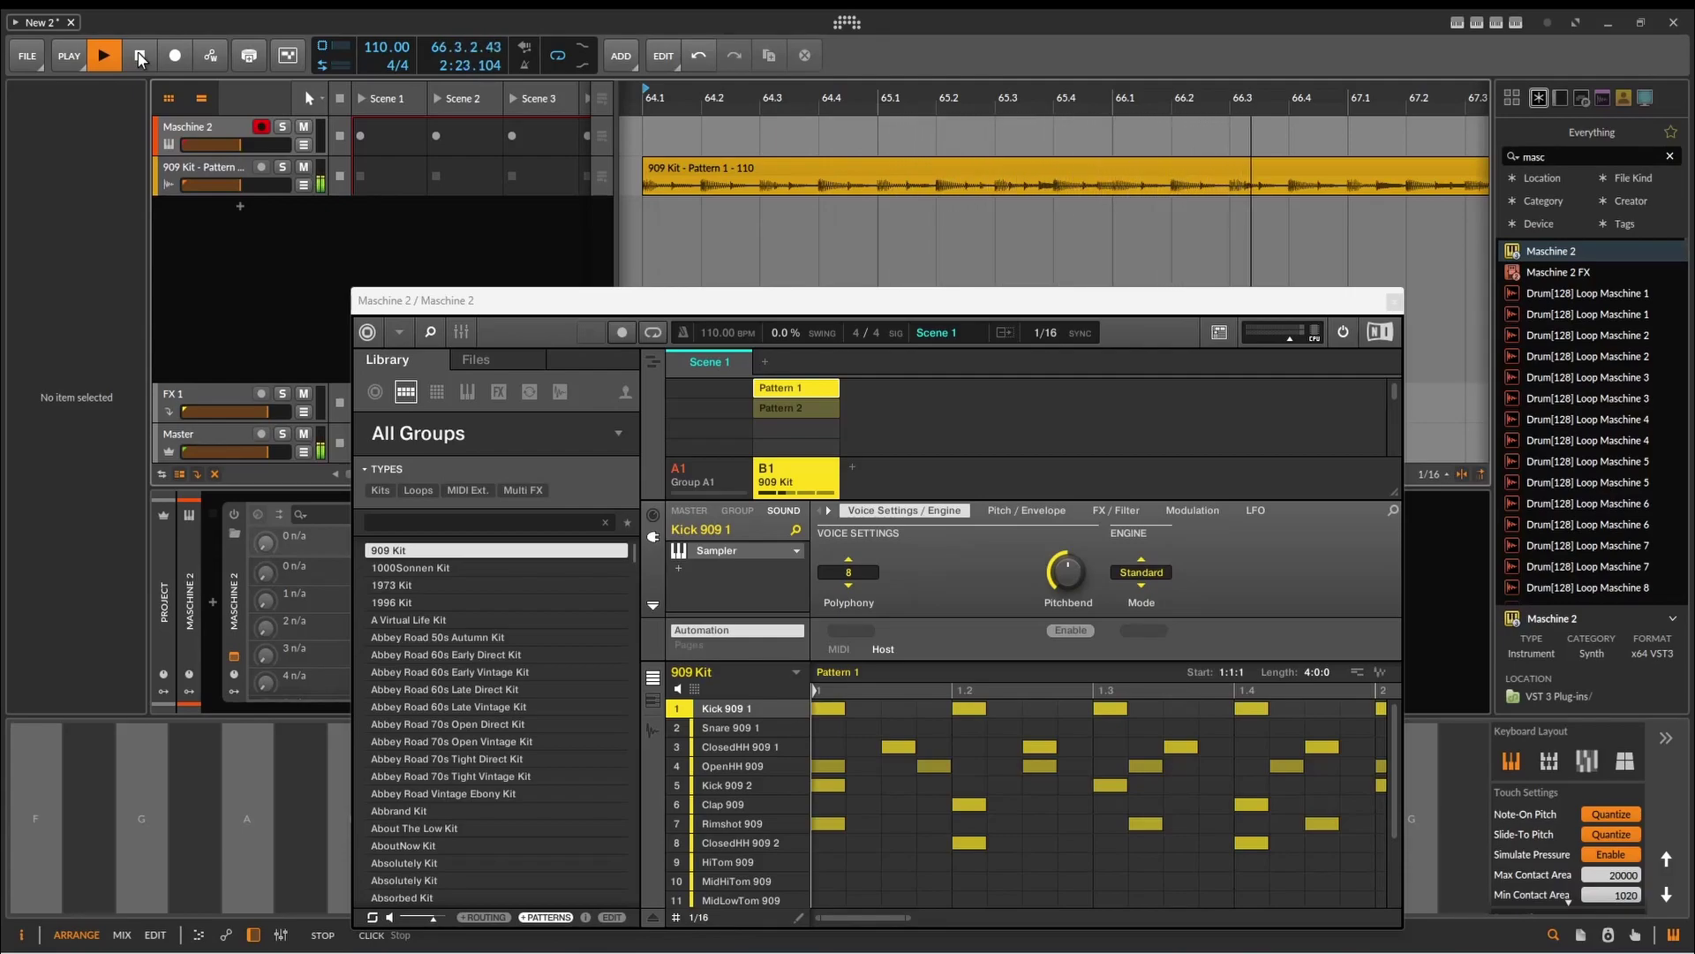
left_click(138, 58)
Clear the device browser search and drag the Maschine 2 window back to the top-left.
left_click(848, 179)
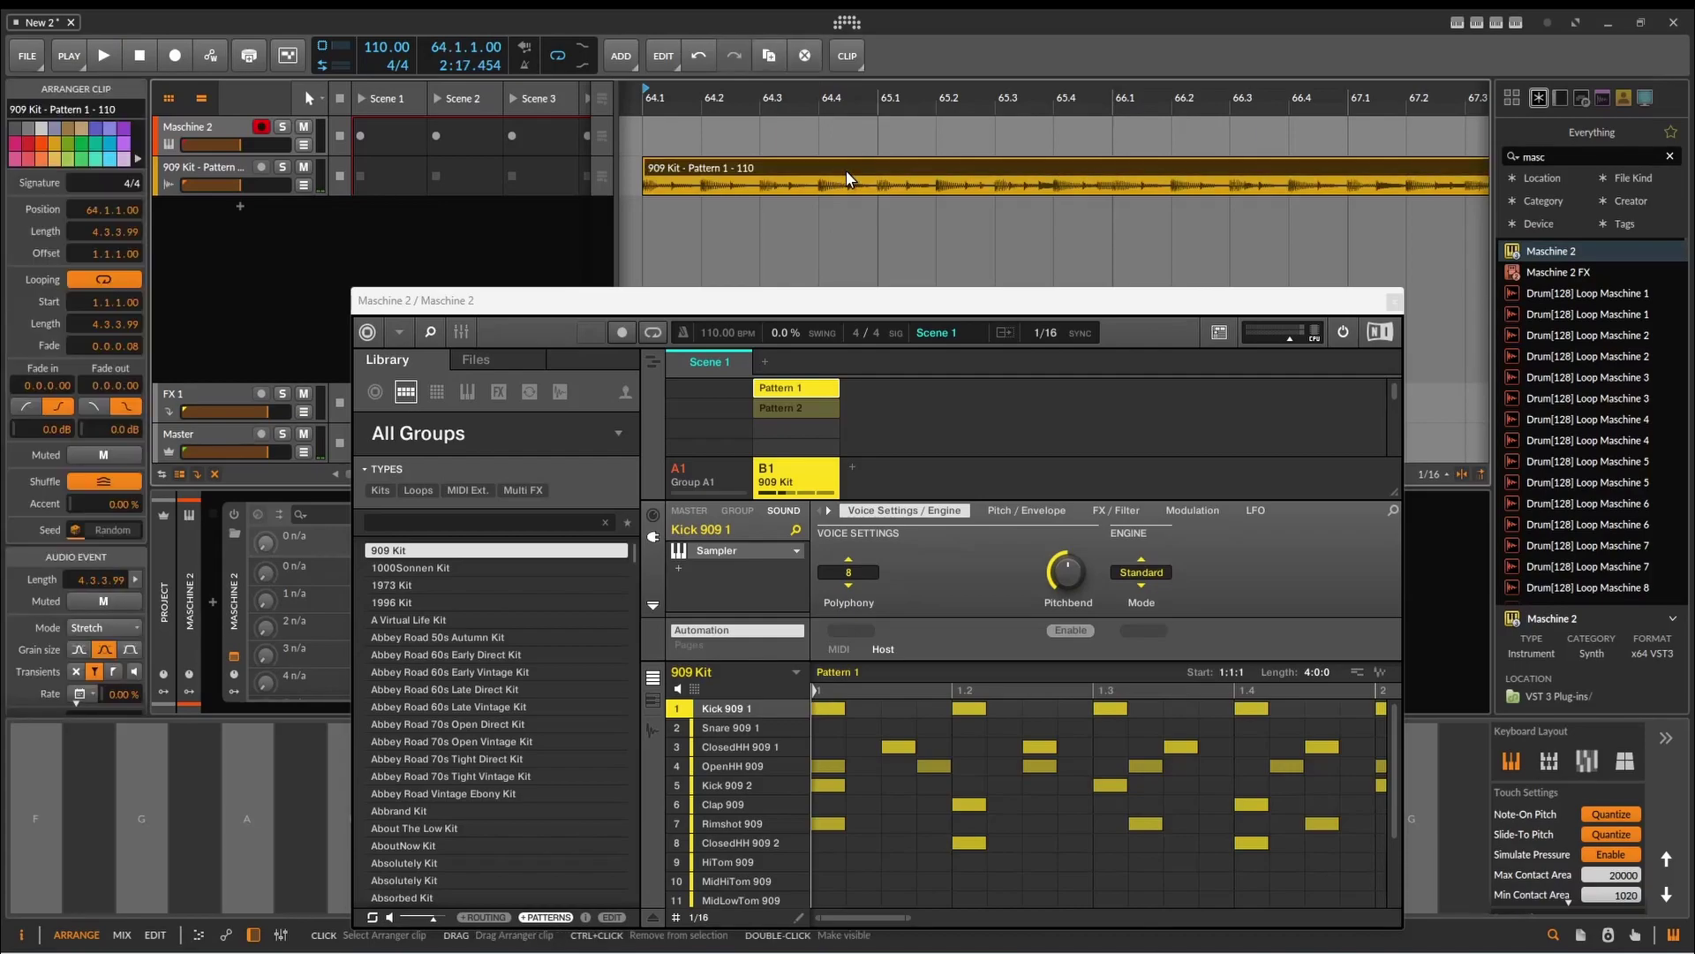
left_click(848, 181)
left_click_drag(918, 304, 1198, 875)
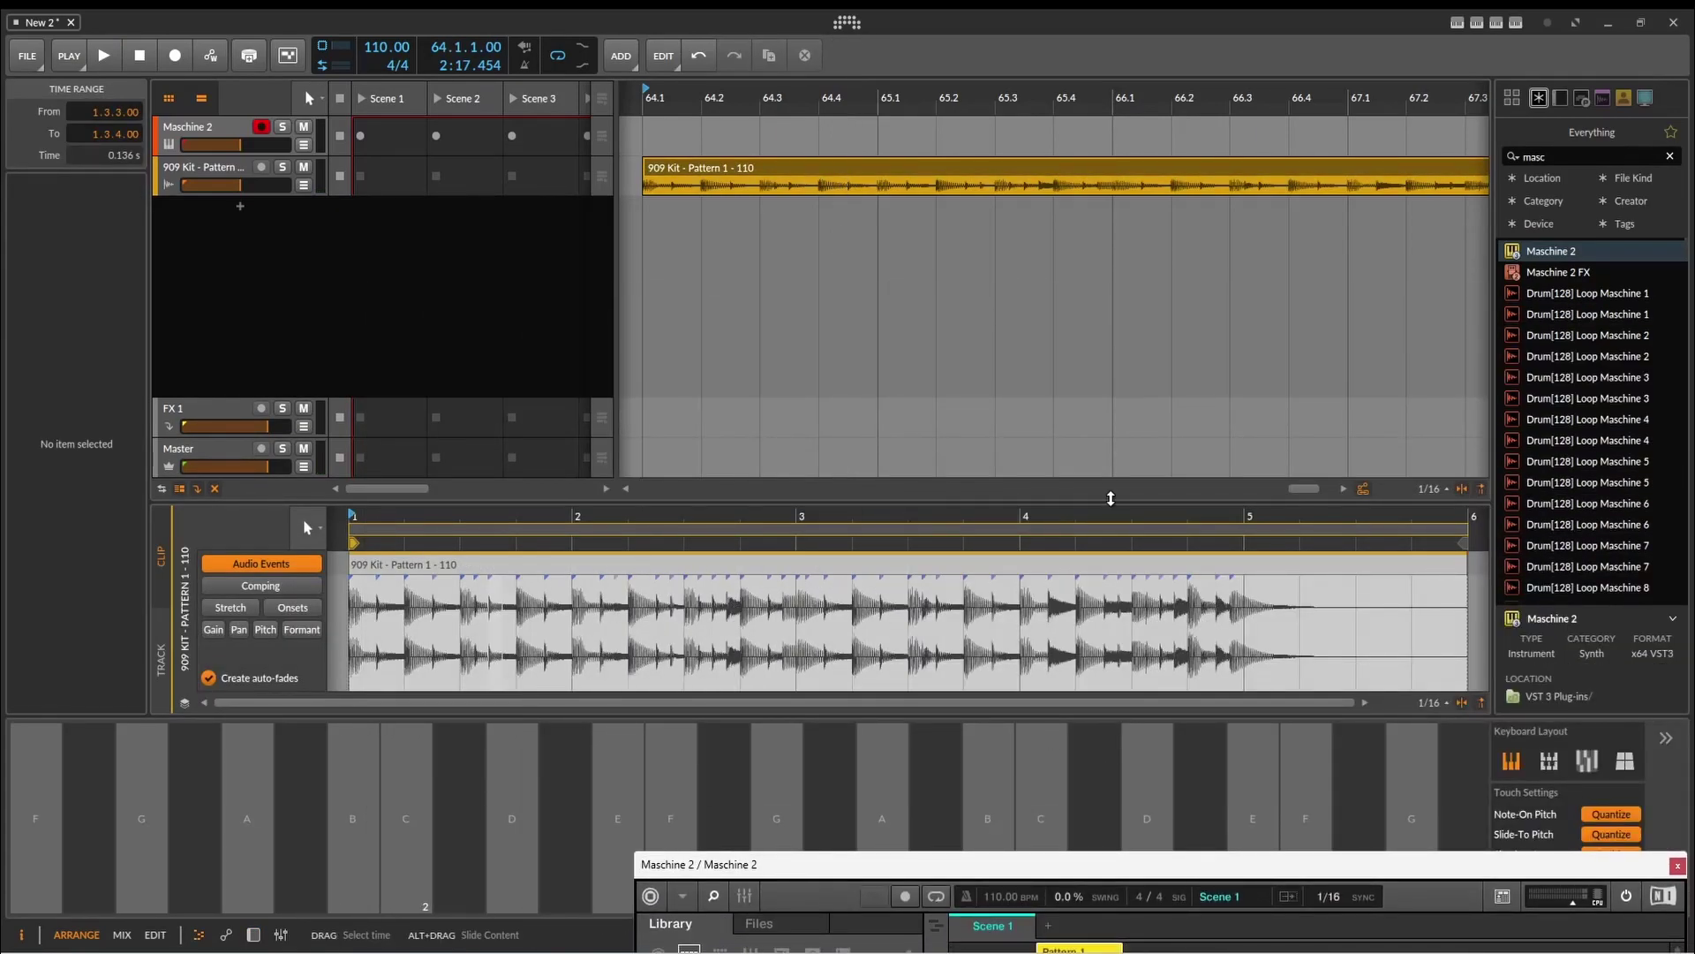
left_click(1669, 156)
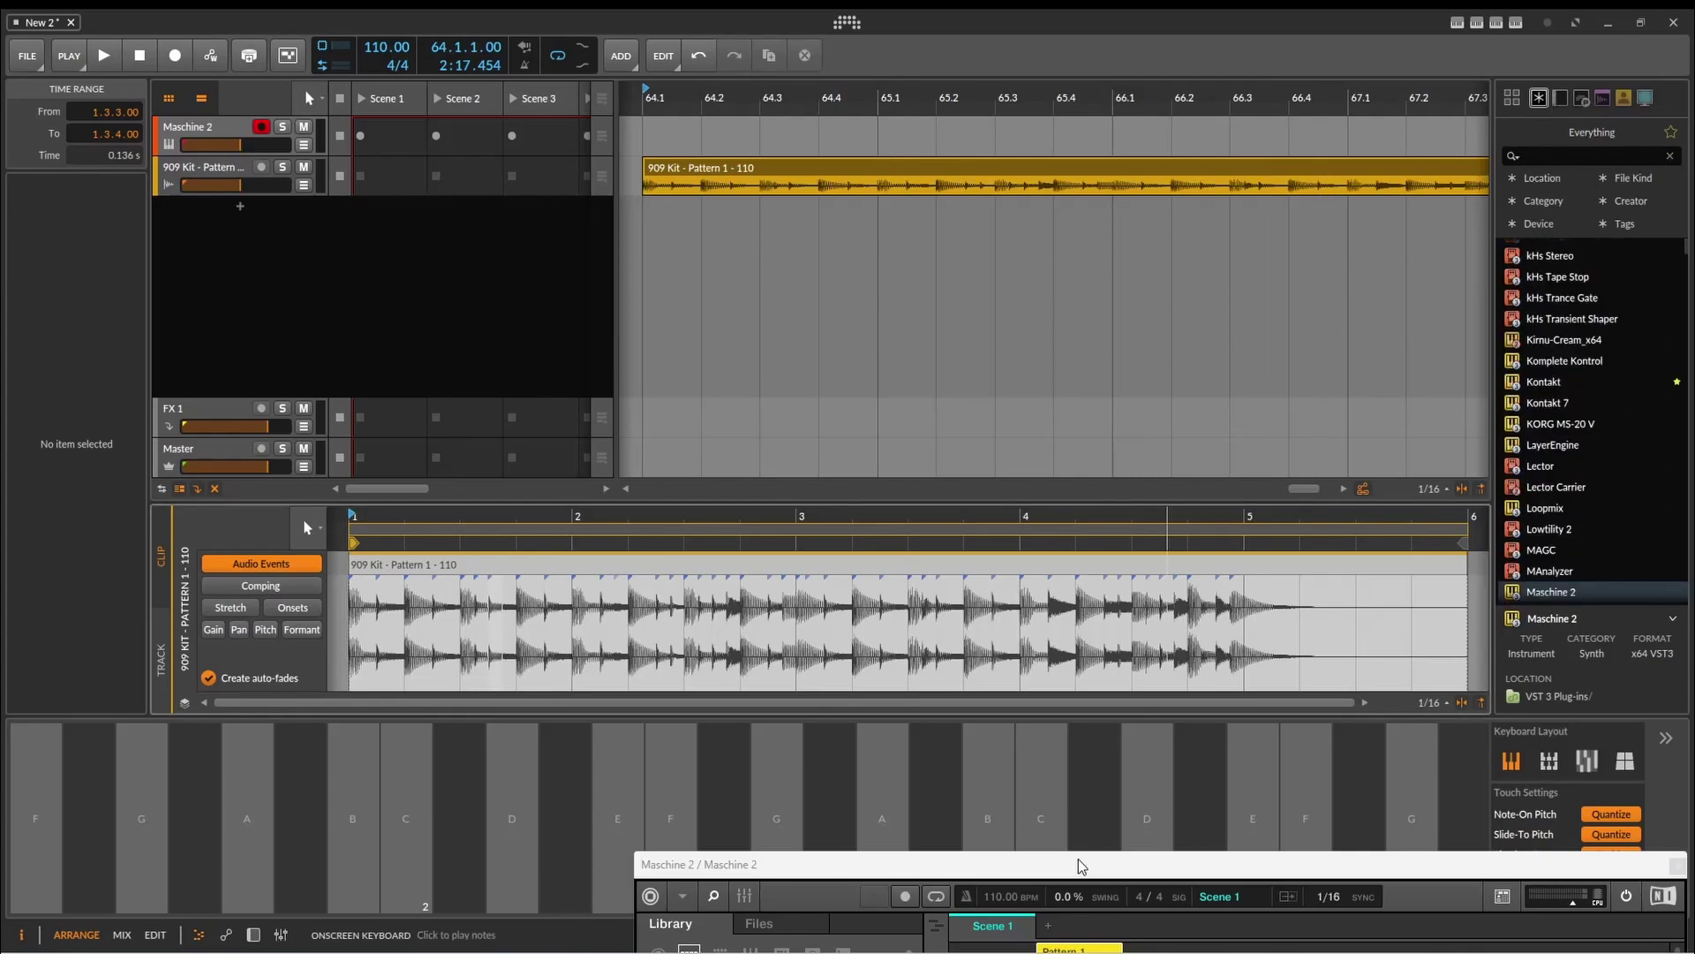
left_click_drag(1082, 866, 723, 166)
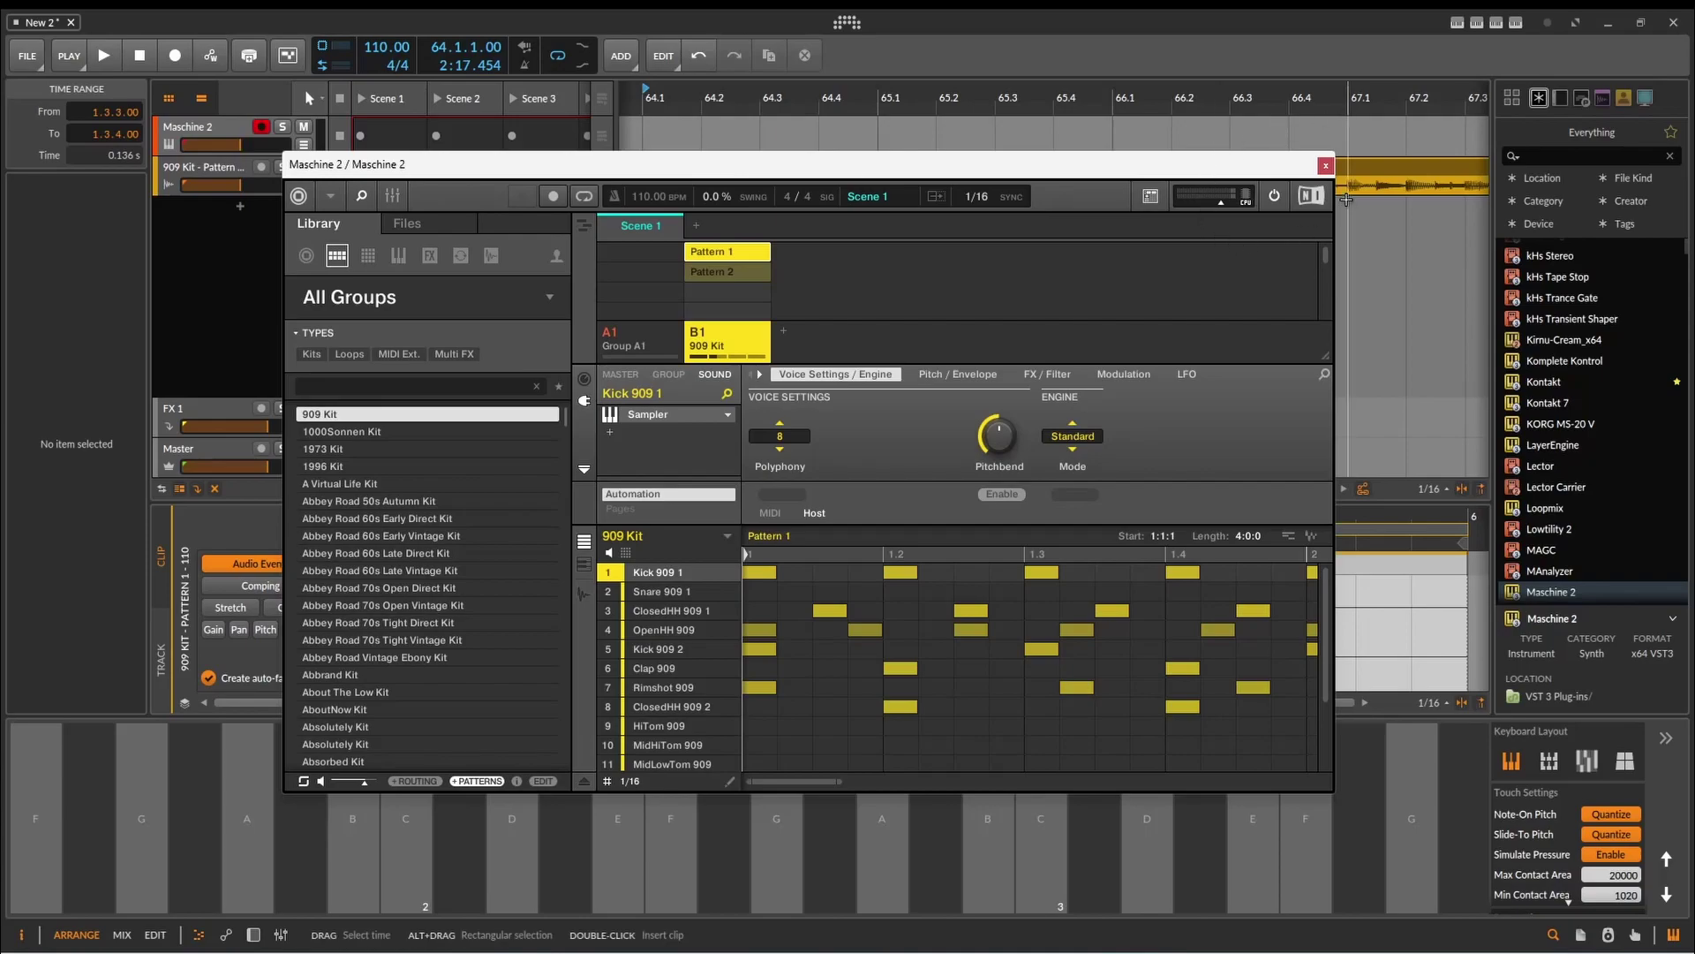
Delete the 909 Kit audio clip and drop the pattern into the arranger as per-sound MIDI clips.
left_click(1343, 161)
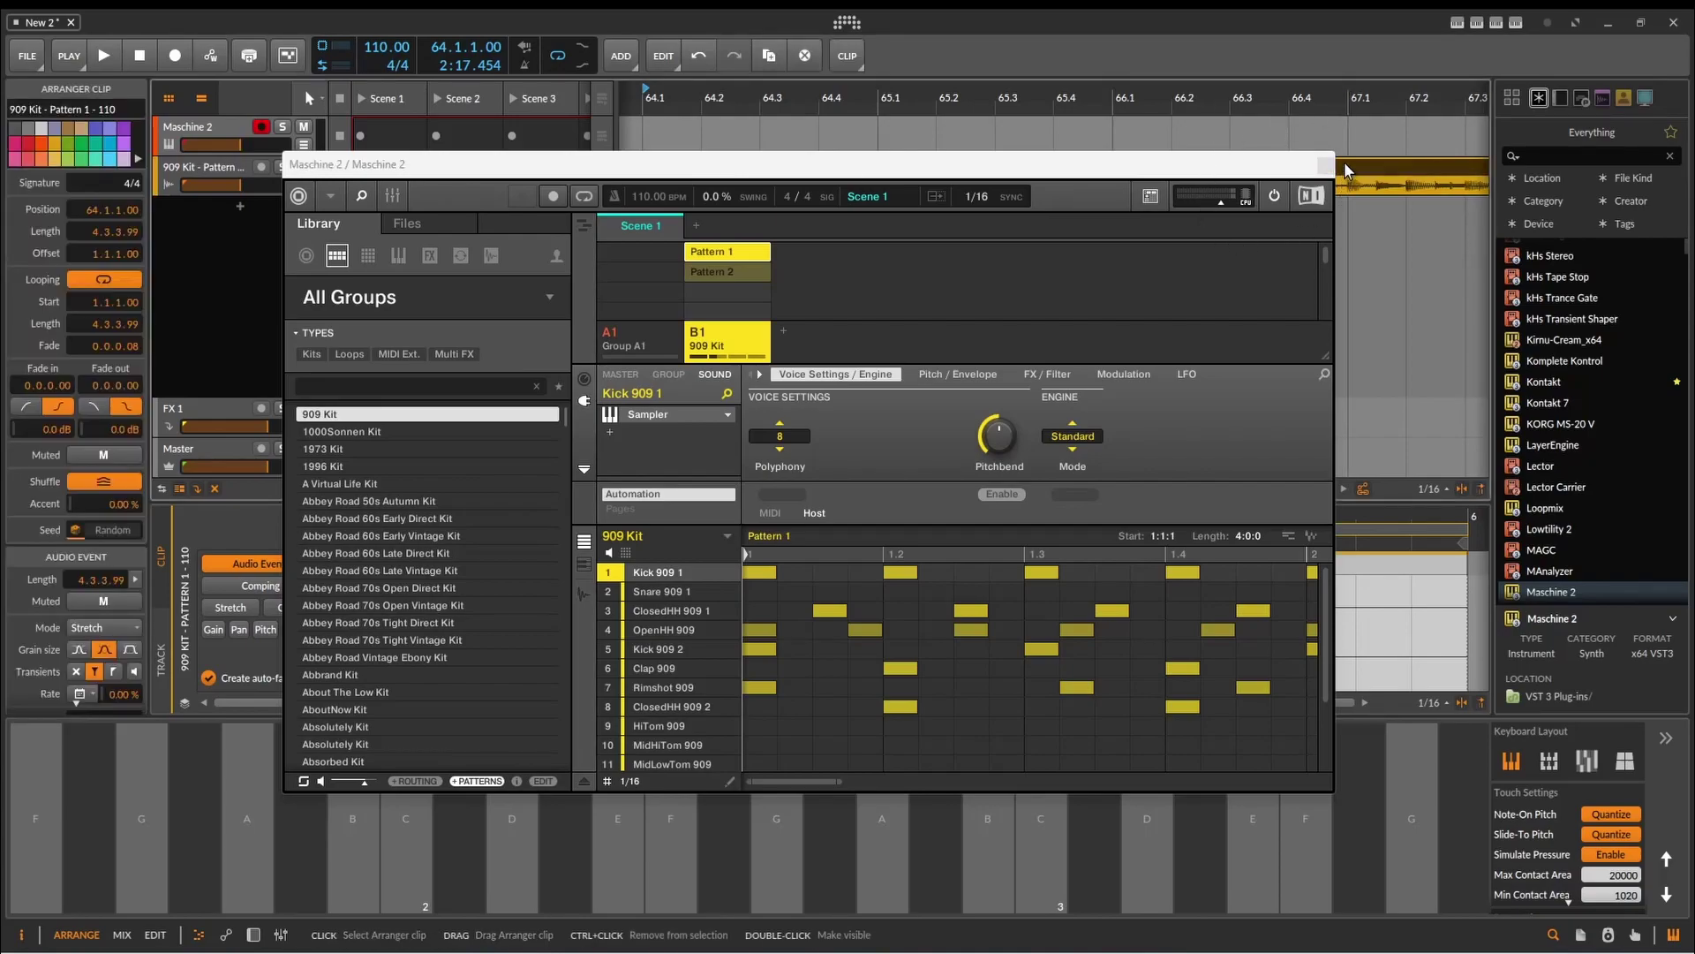
key("Delete")
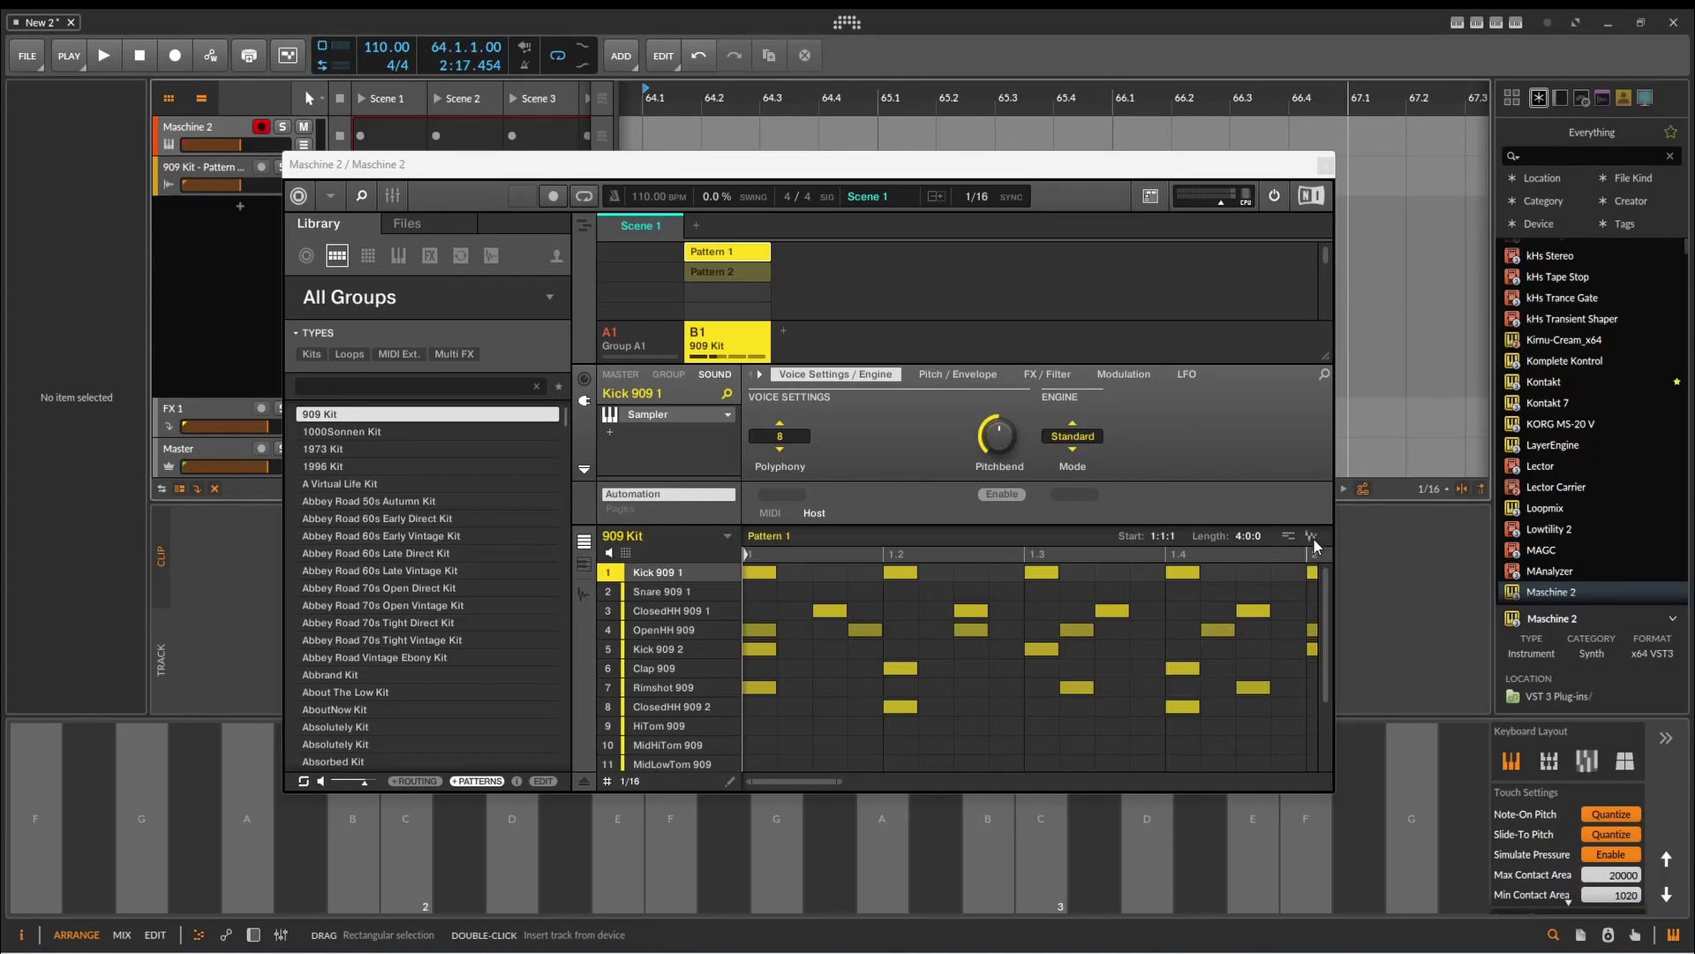
left_click_drag(1288, 536, 1347, 177)
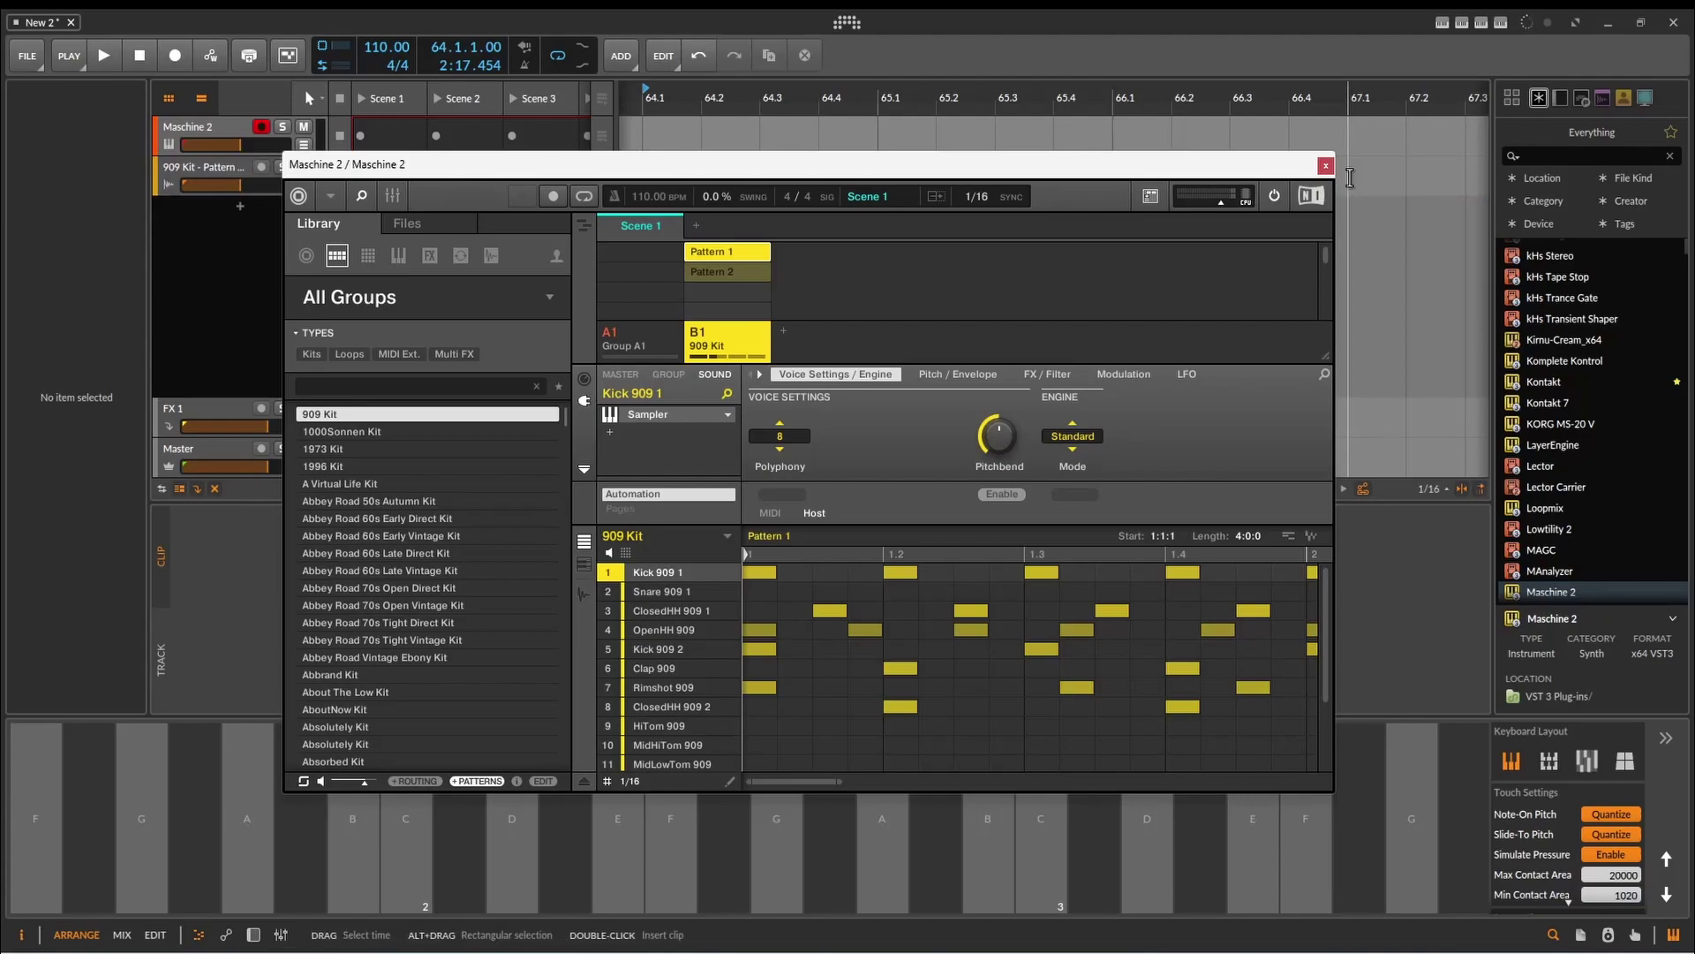
left_click_drag(1236, 176, 1203, 330)
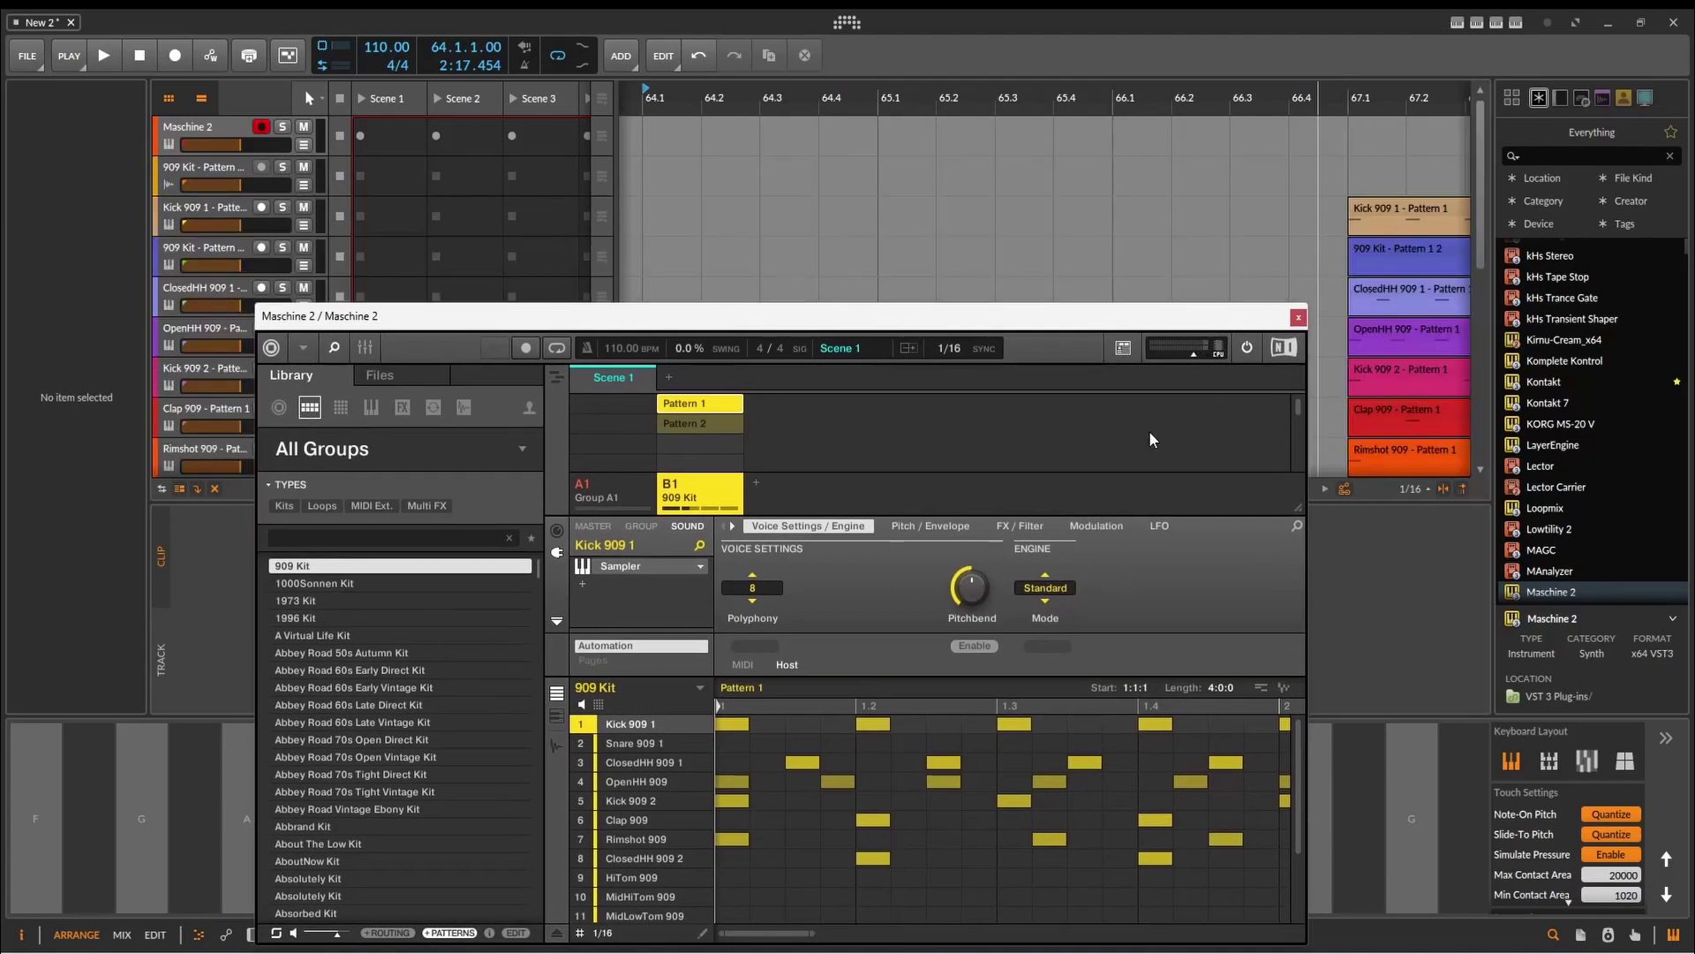
Close the Maschine 2 window and reopen it from the device panel.
left_click(1296, 318)
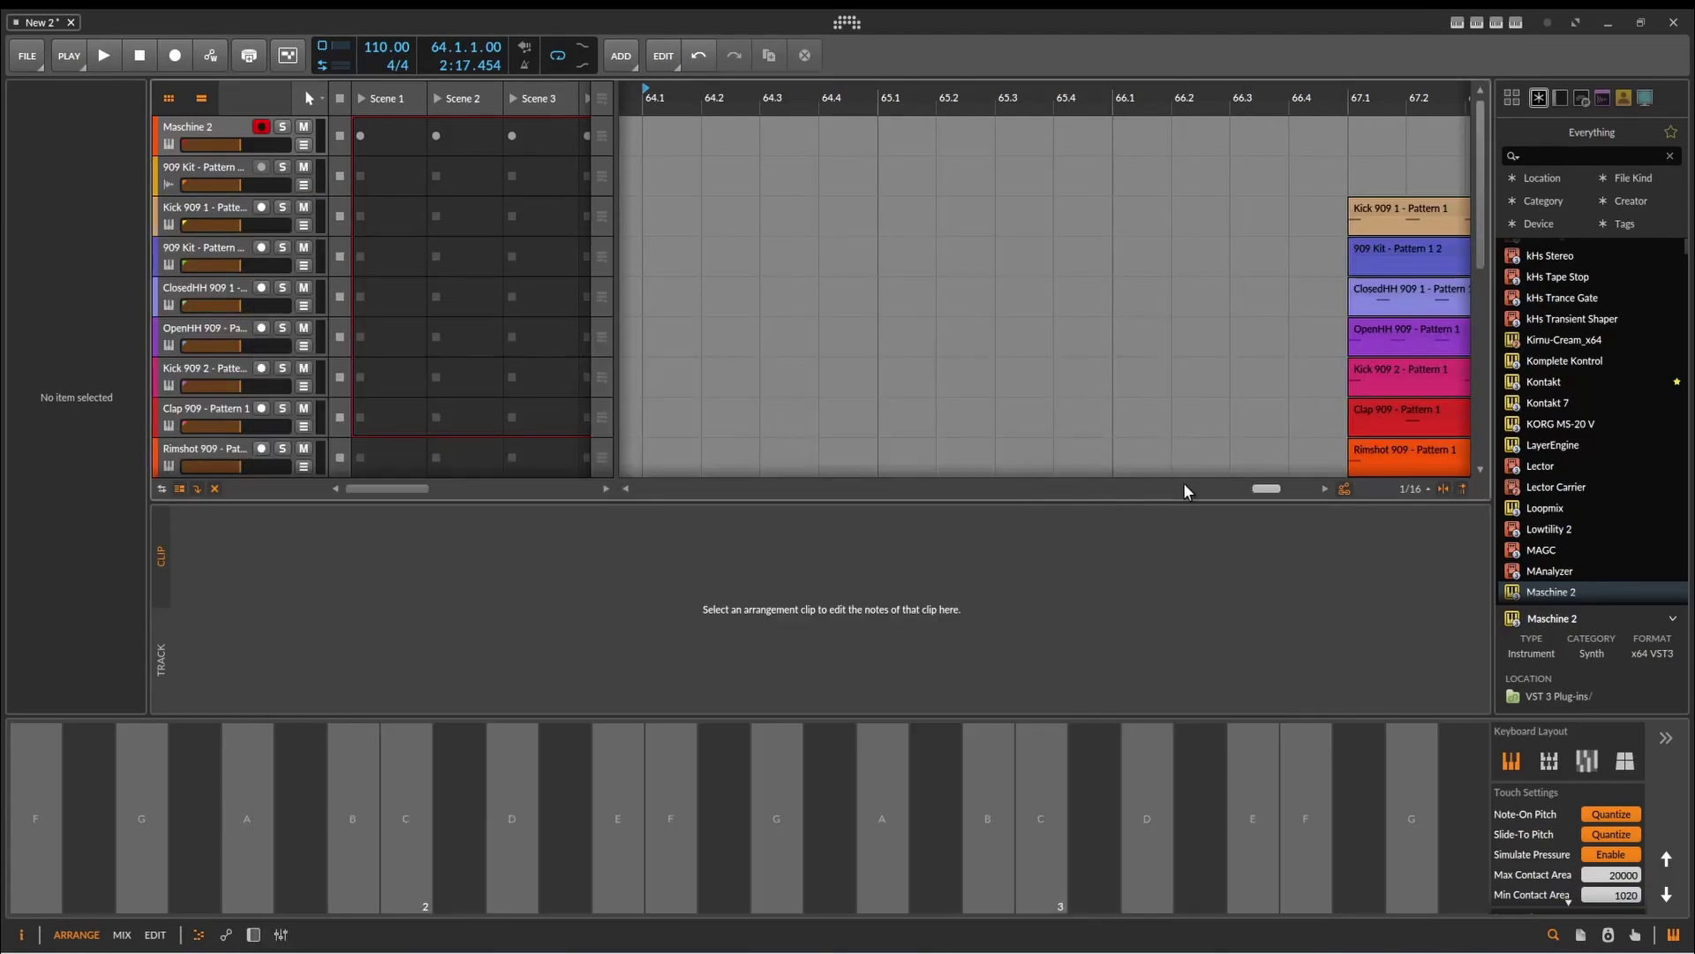
left_click_drag(1276, 492, 1305, 492)
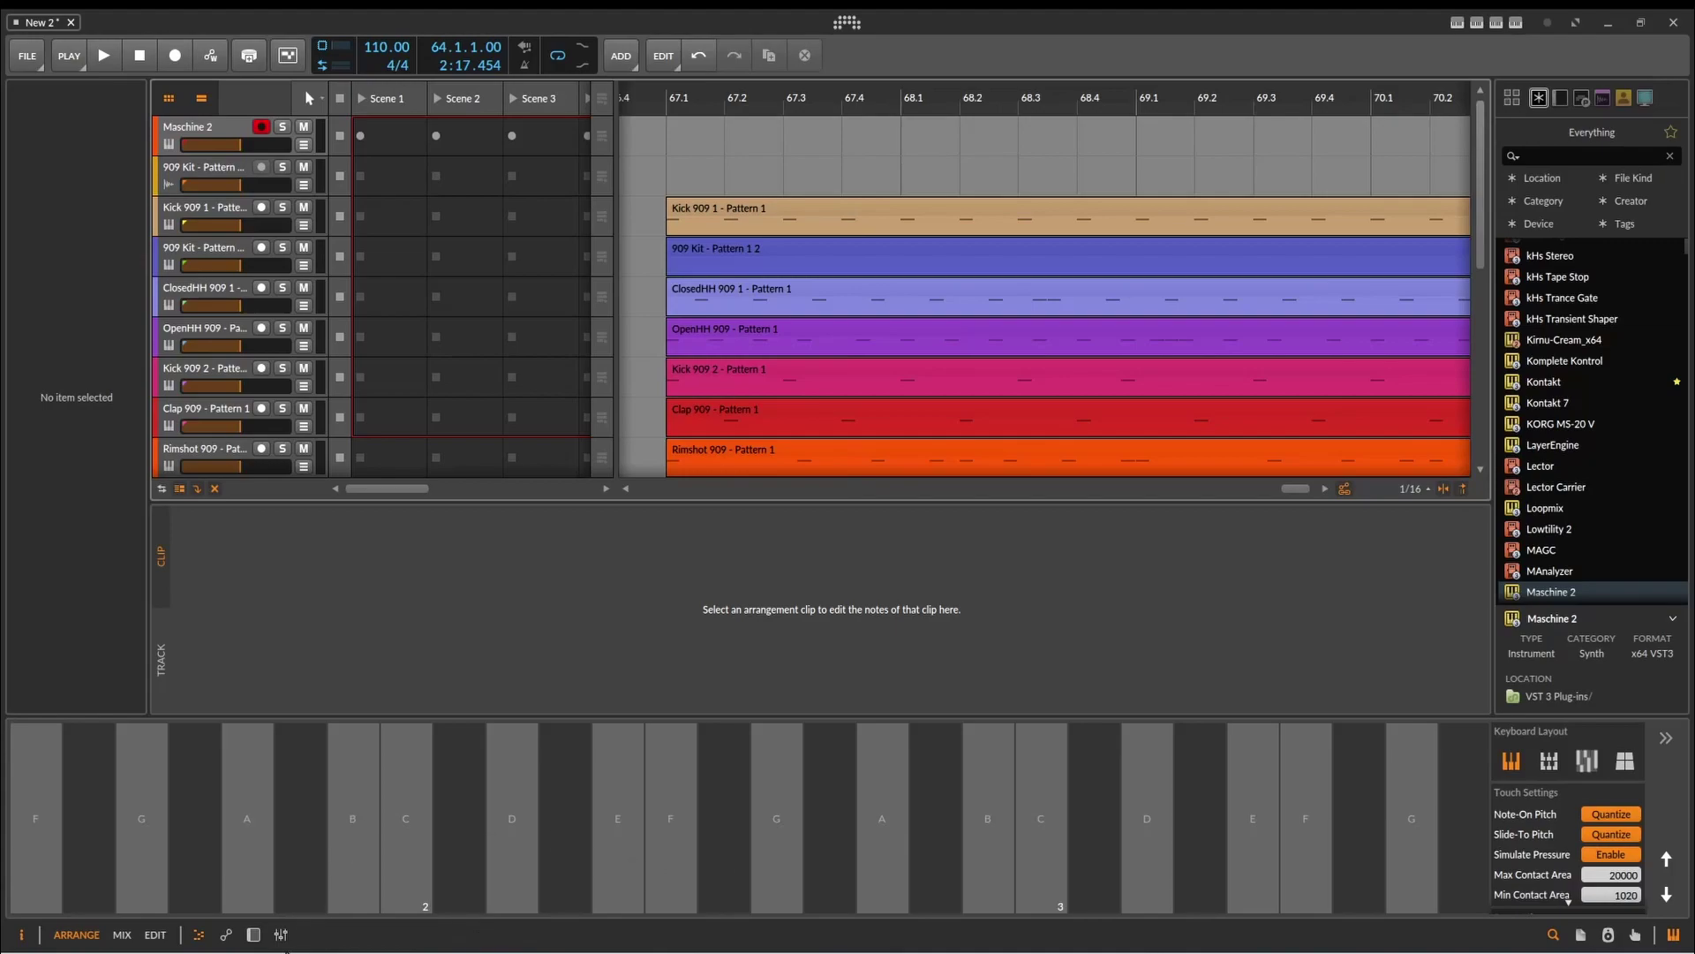
left_click(254, 934)
scroll(691, 305, "down", 10)
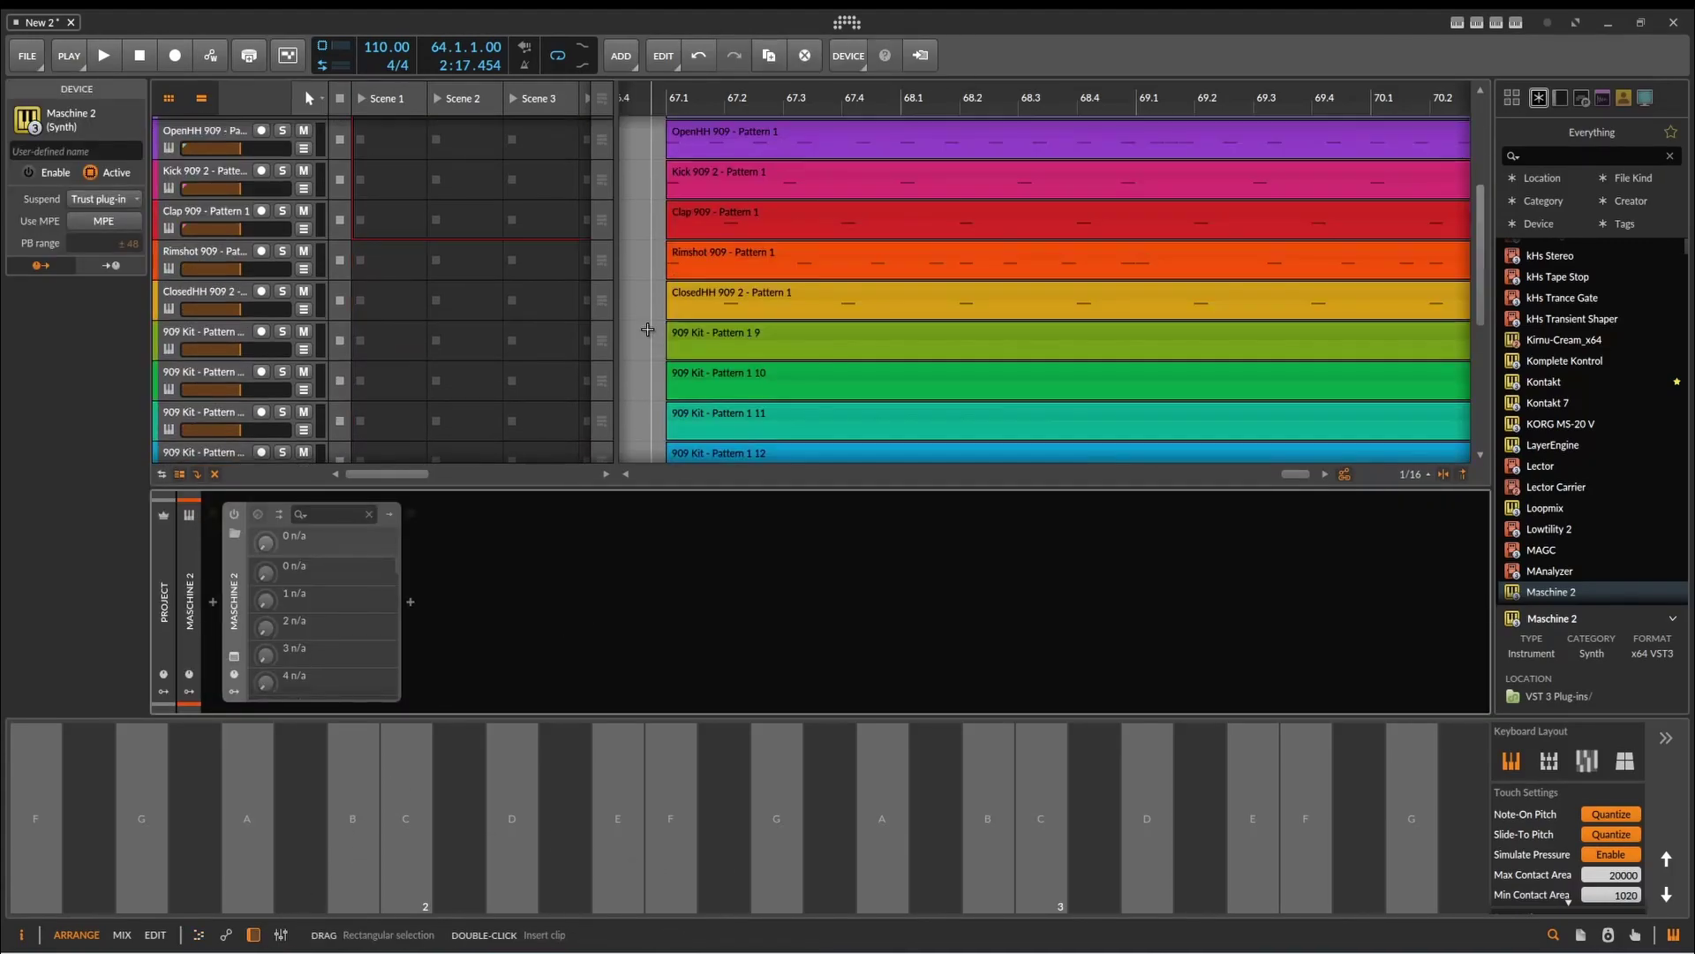
scroll(691, 306, "up", 4)
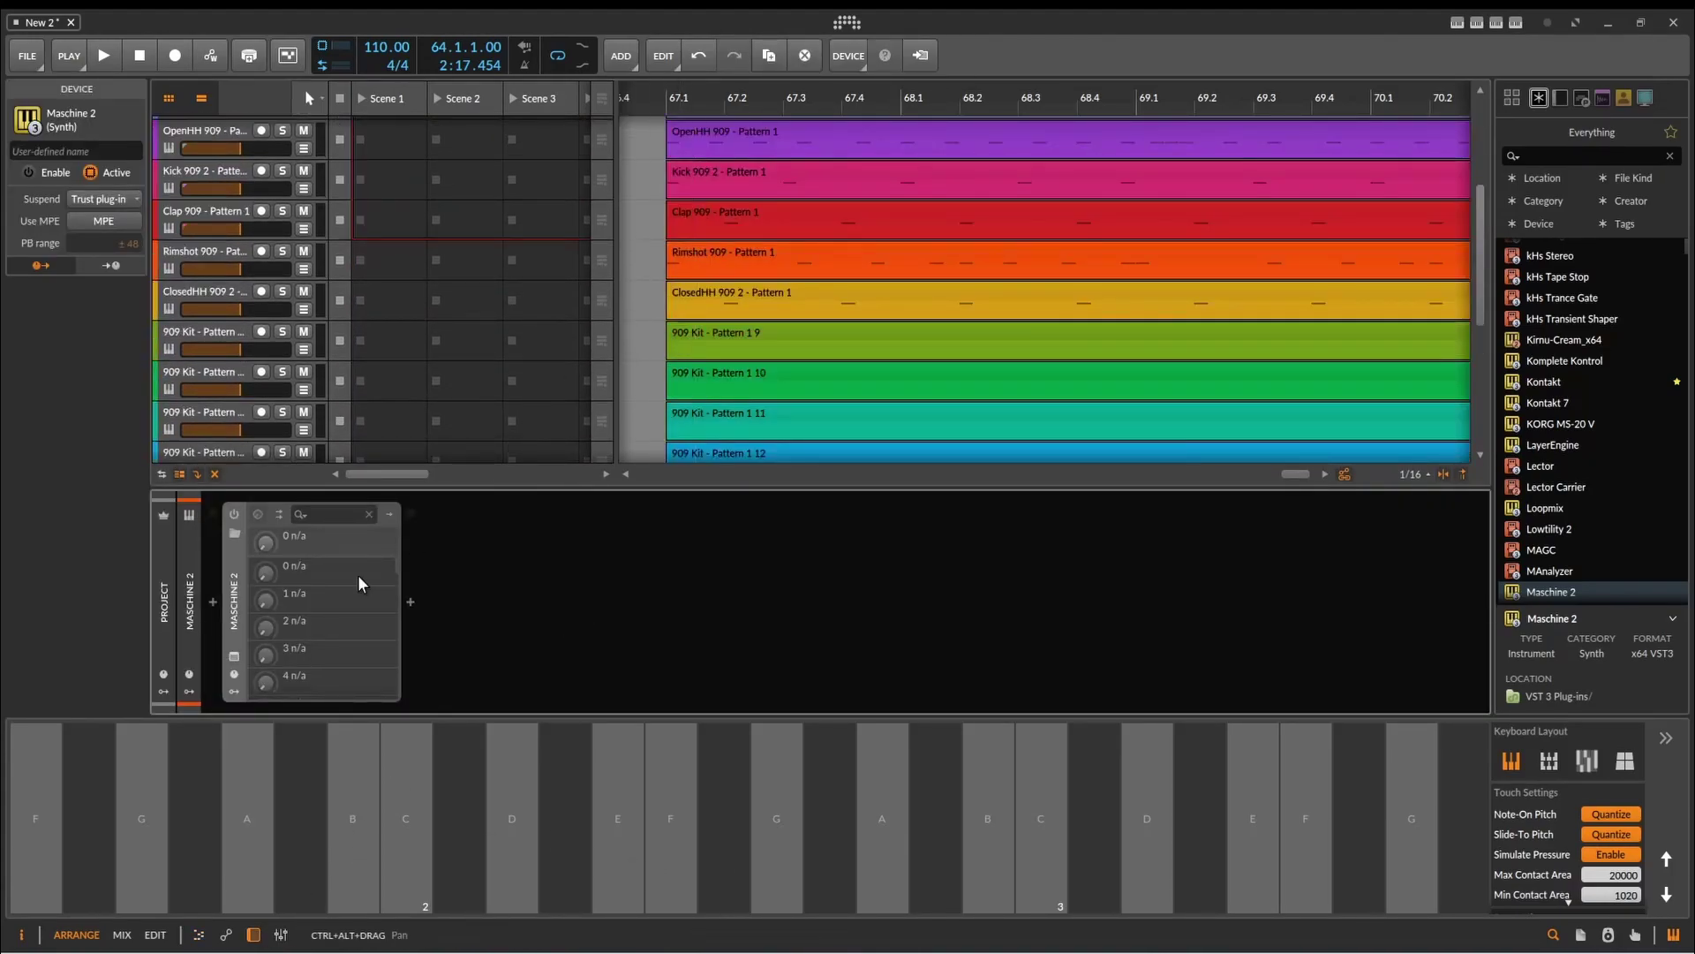
left_click(234, 658)
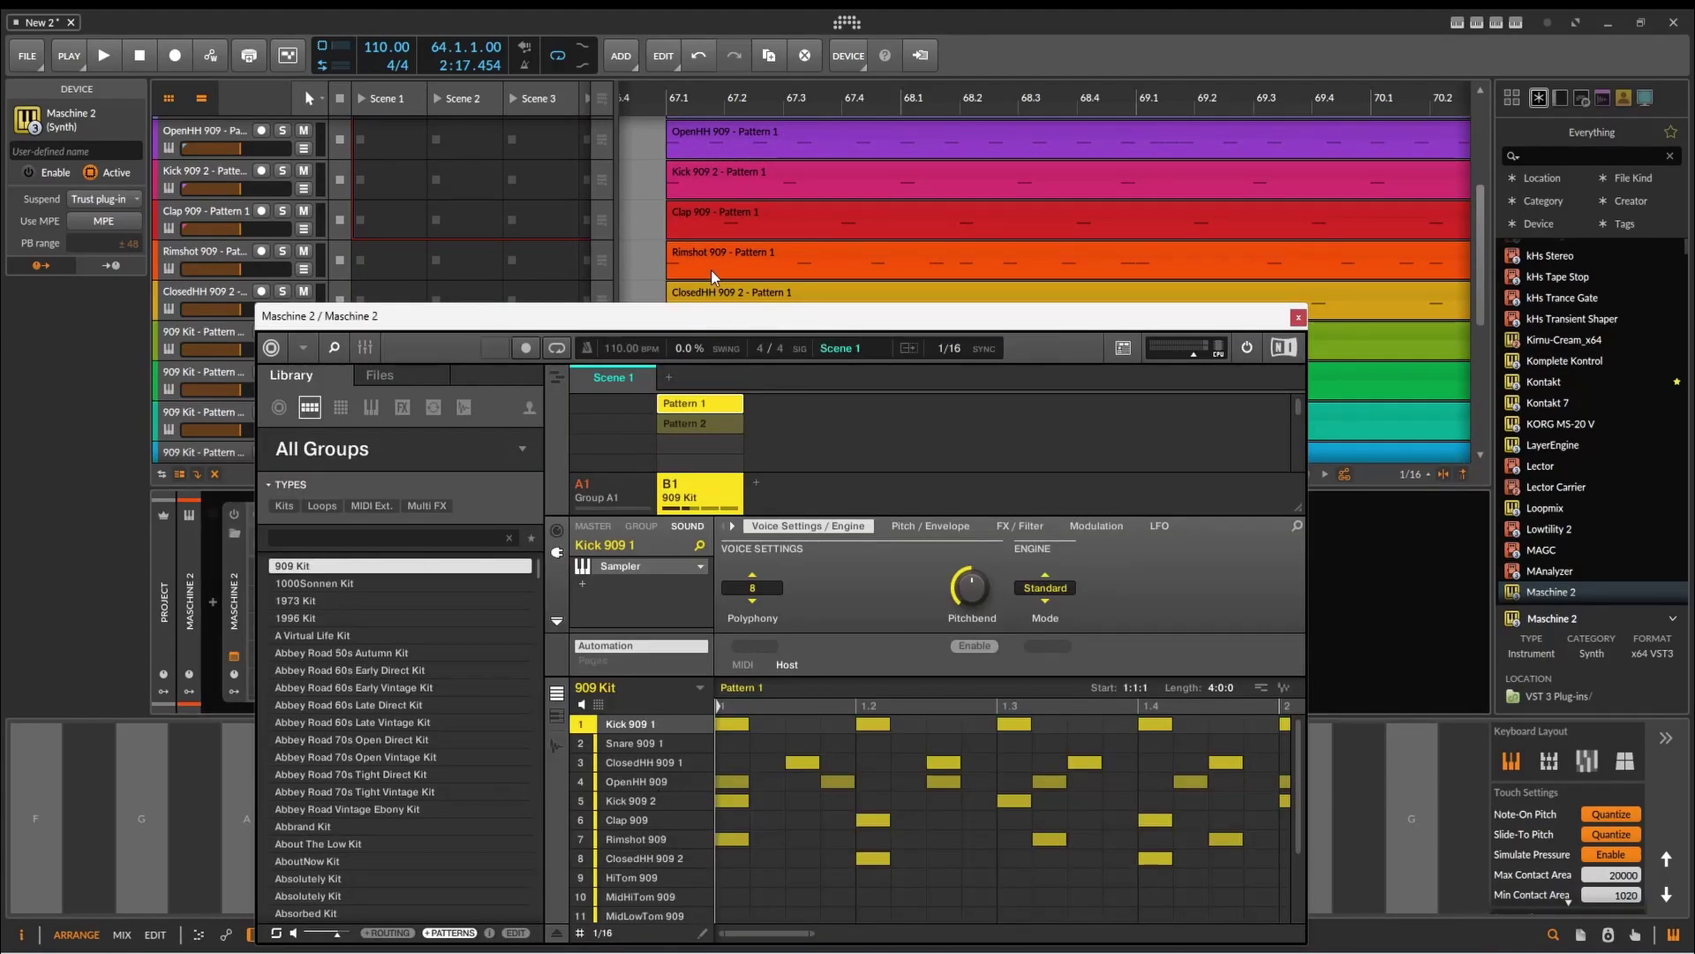
Move the Maschine window higher and switch the pattern editor to piano-roll view.
left_click_drag(707, 316, 702, 193)
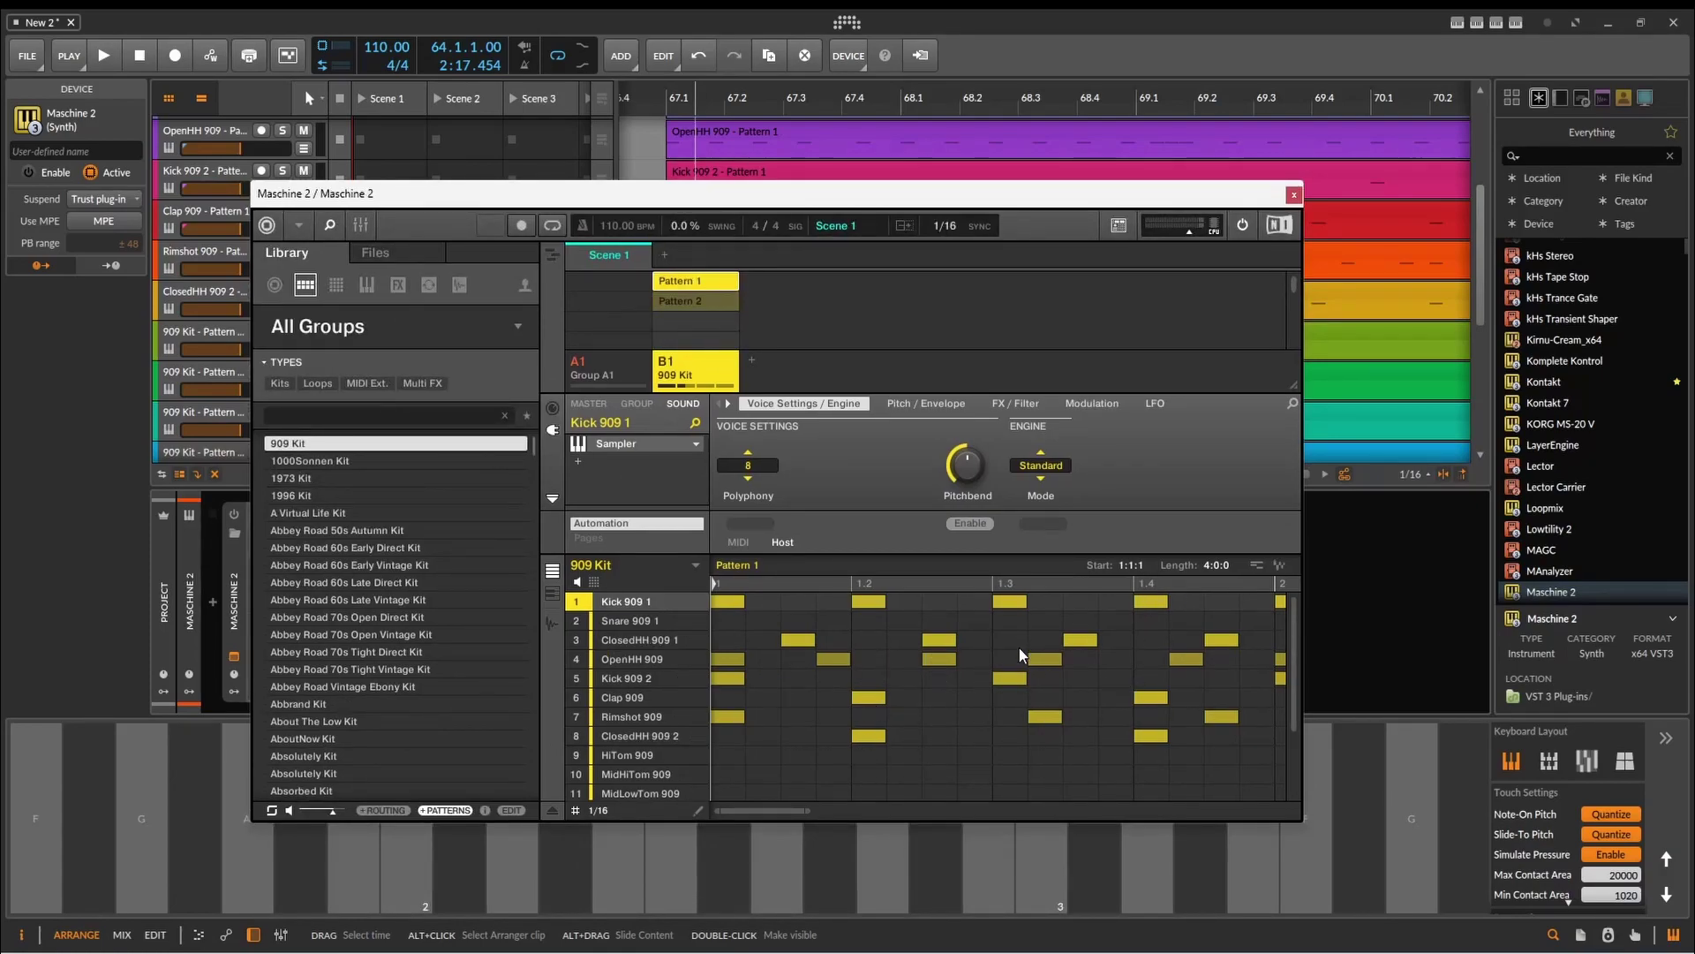
left_click(553, 594)
scroll(909, 688, "down", 3)
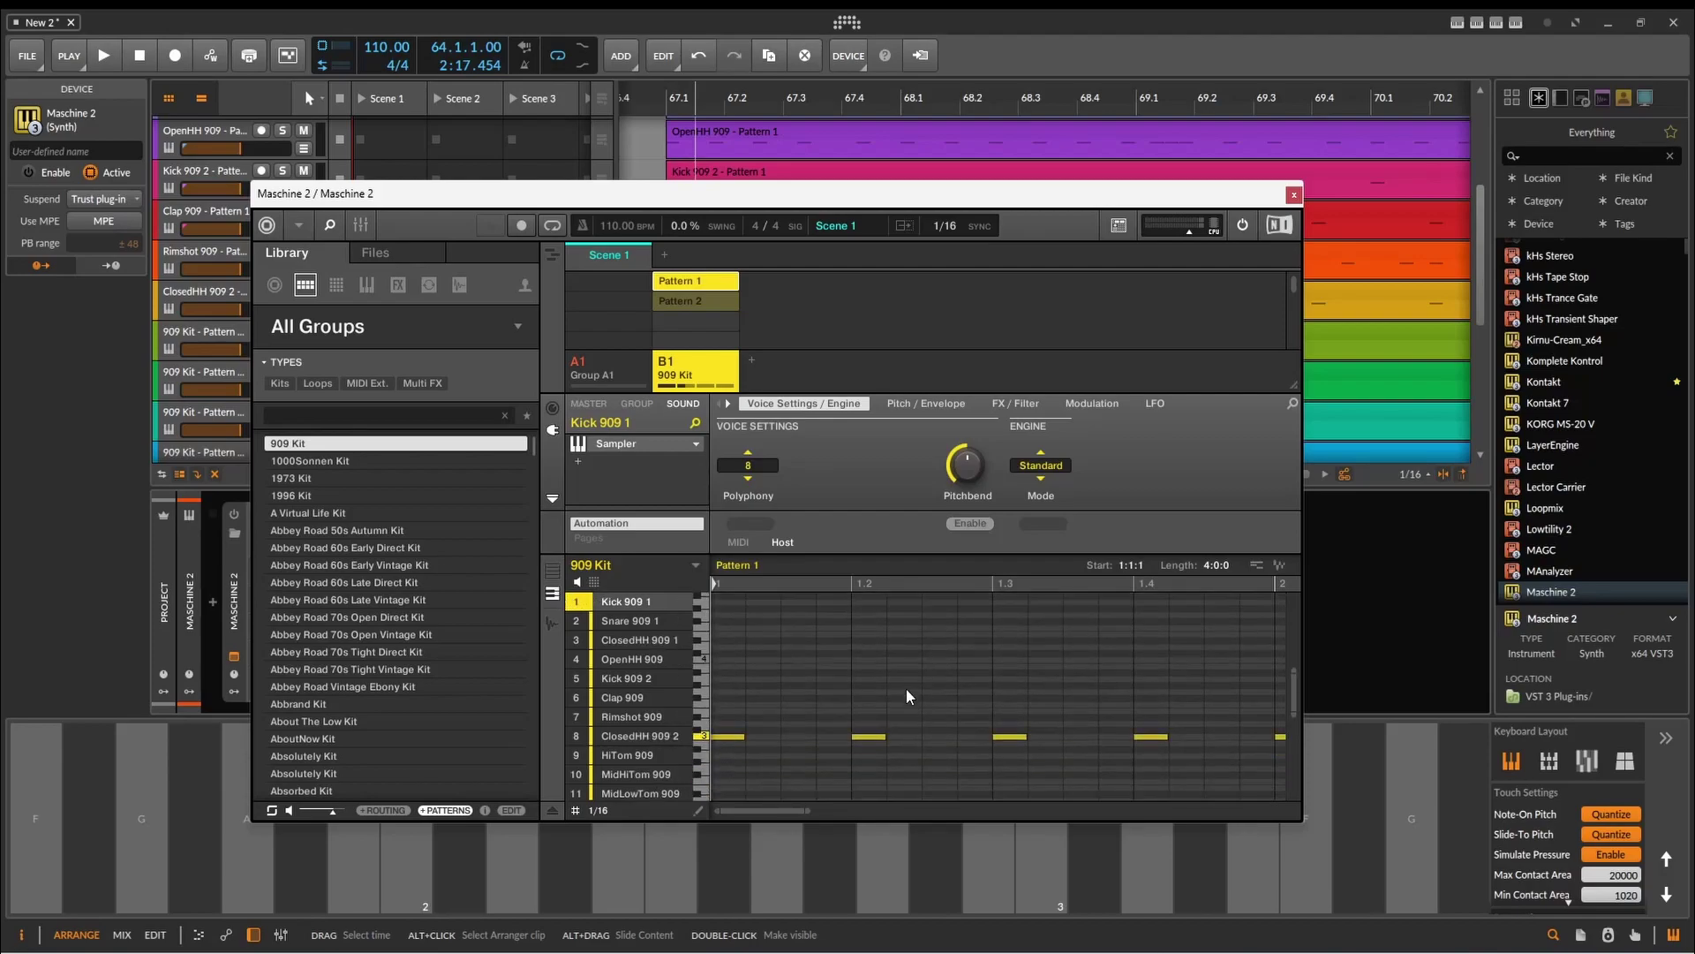
Step through Snare, hi-hat and Kick sounds to Clap 909 and drag its first note lower.
left_click(612, 622)
scroll(740, 681, "down", 3)
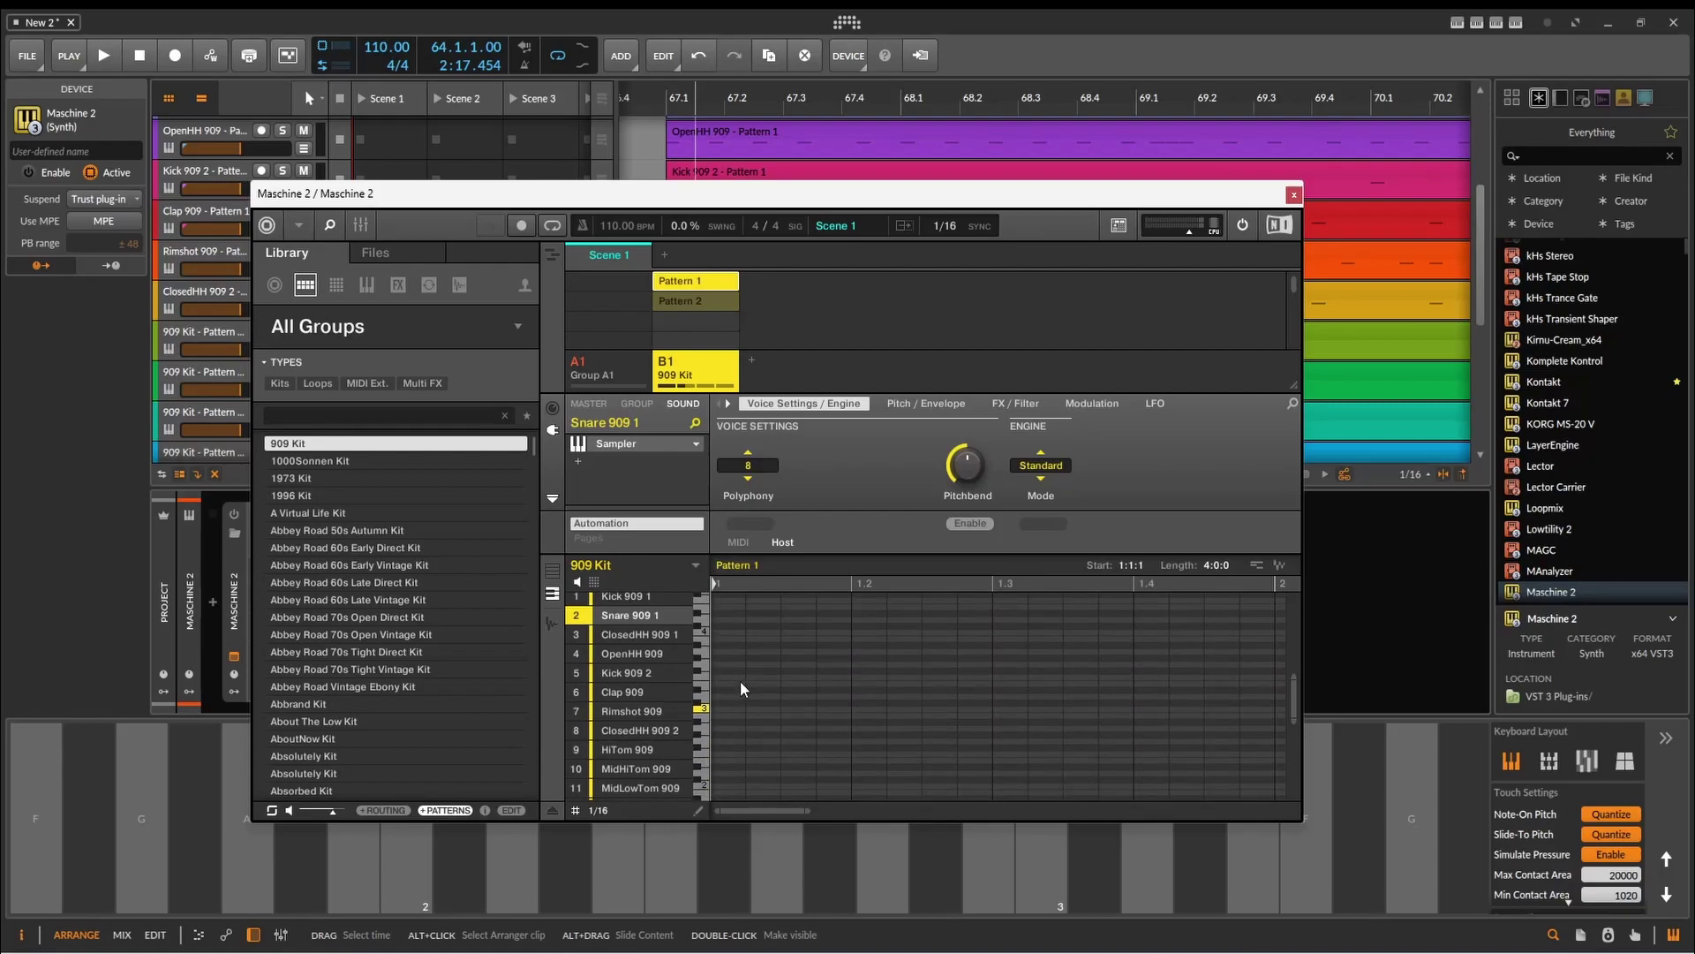
scroll(747, 686, "up", 6)
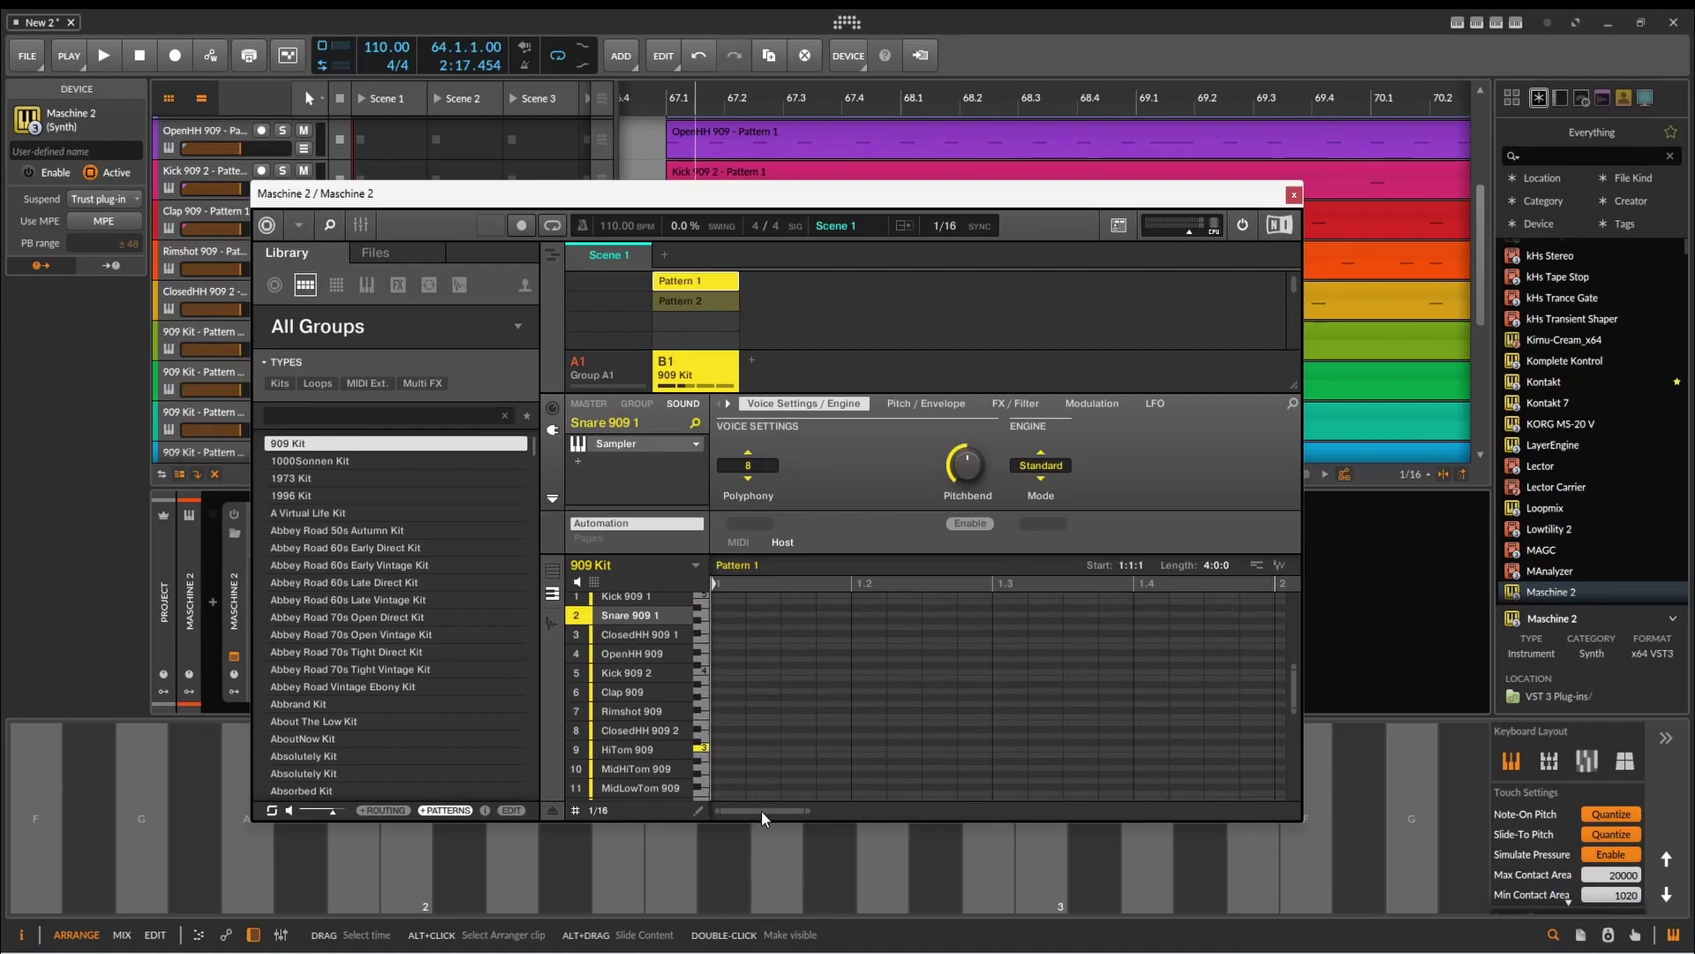
mouse_move(761, 810)
left_mouse_down()
mouse_move(886, 810)
mouse_move(761, 810)
left_mouse_up()
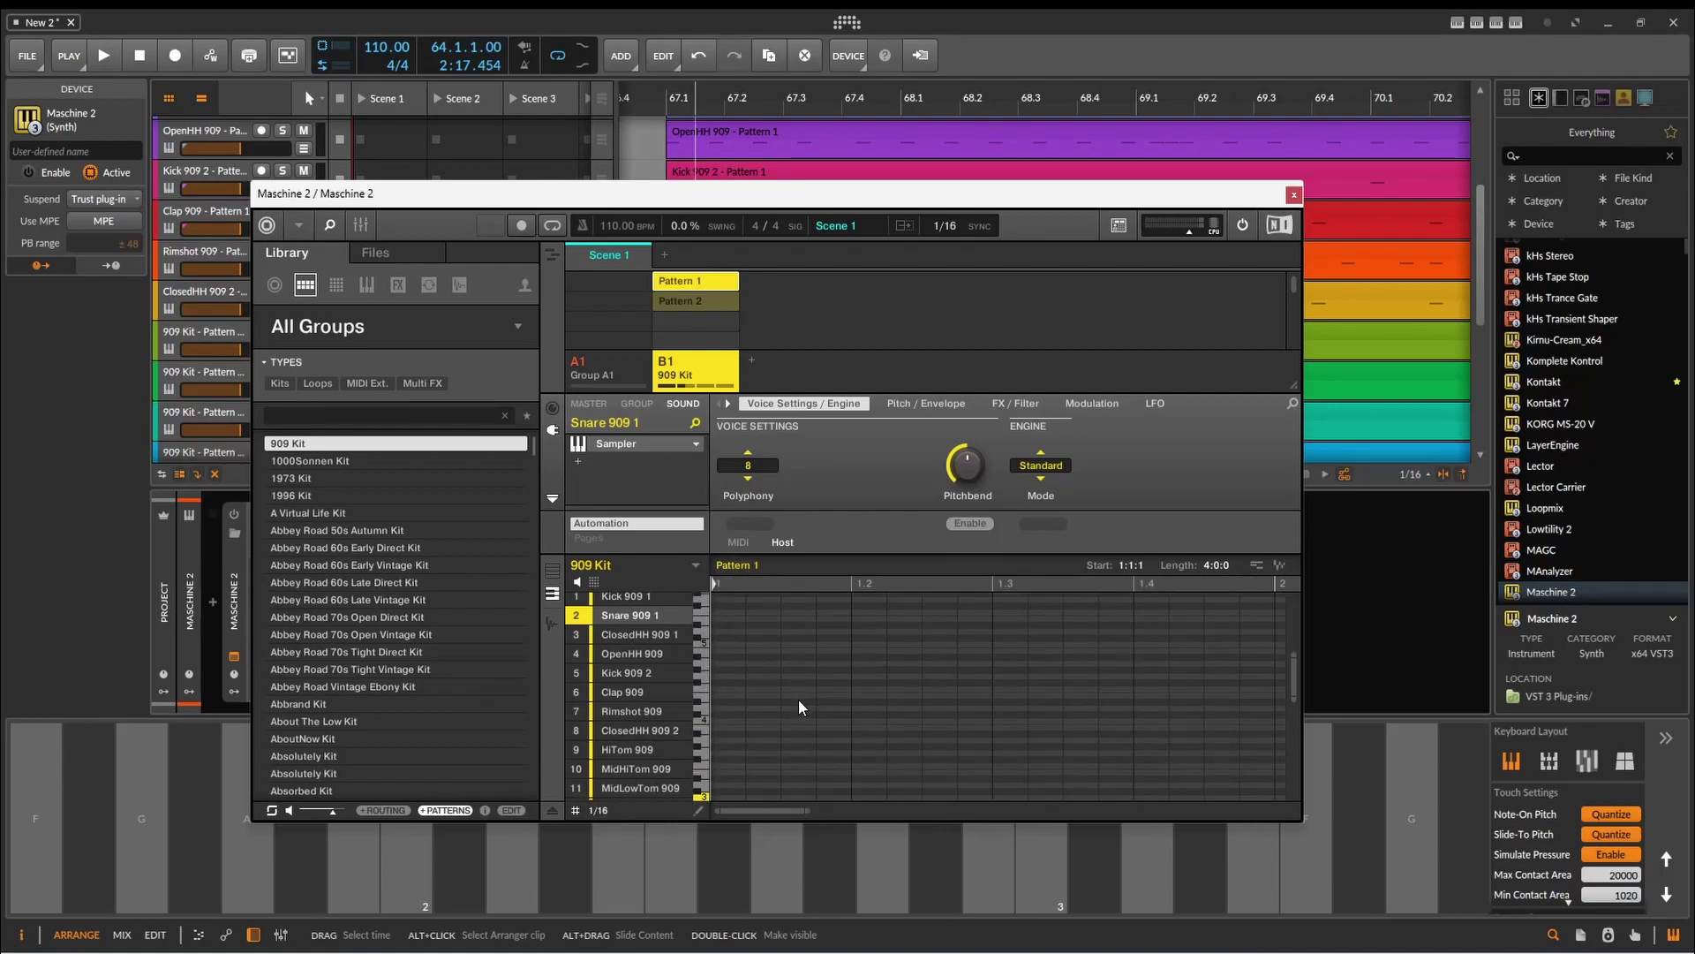
scroll(798, 702, "down", 3)
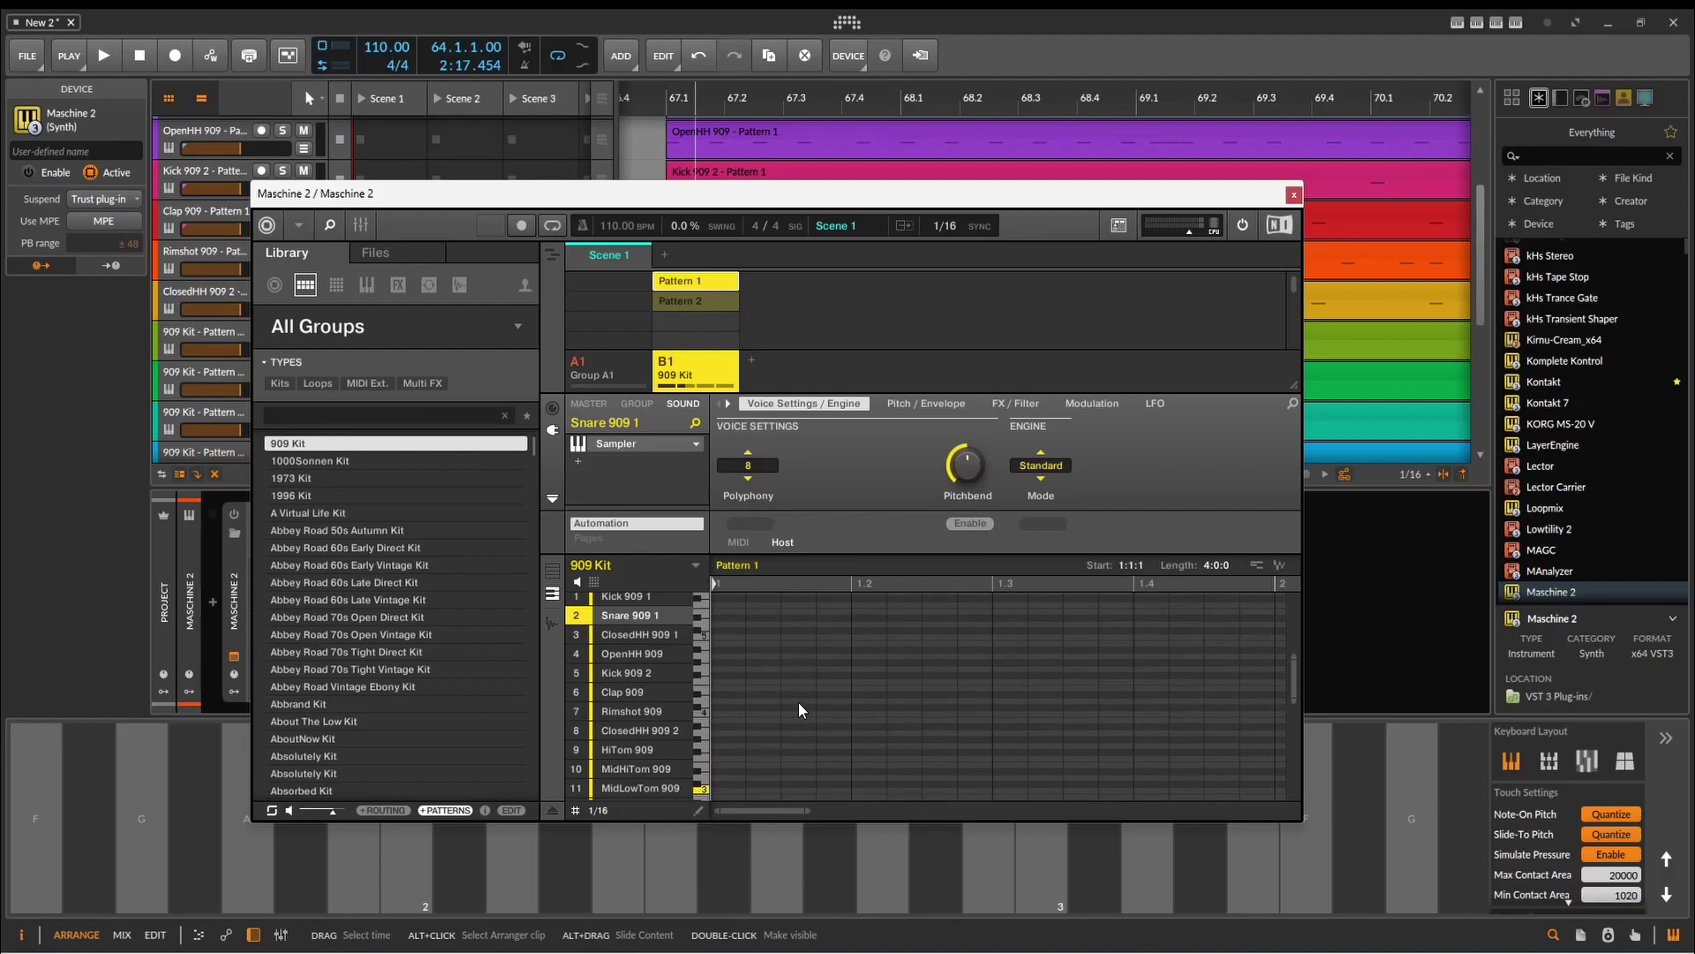
left_click(641, 635)
scroll(934, 717, "down", 2)
left_click(657, 654)
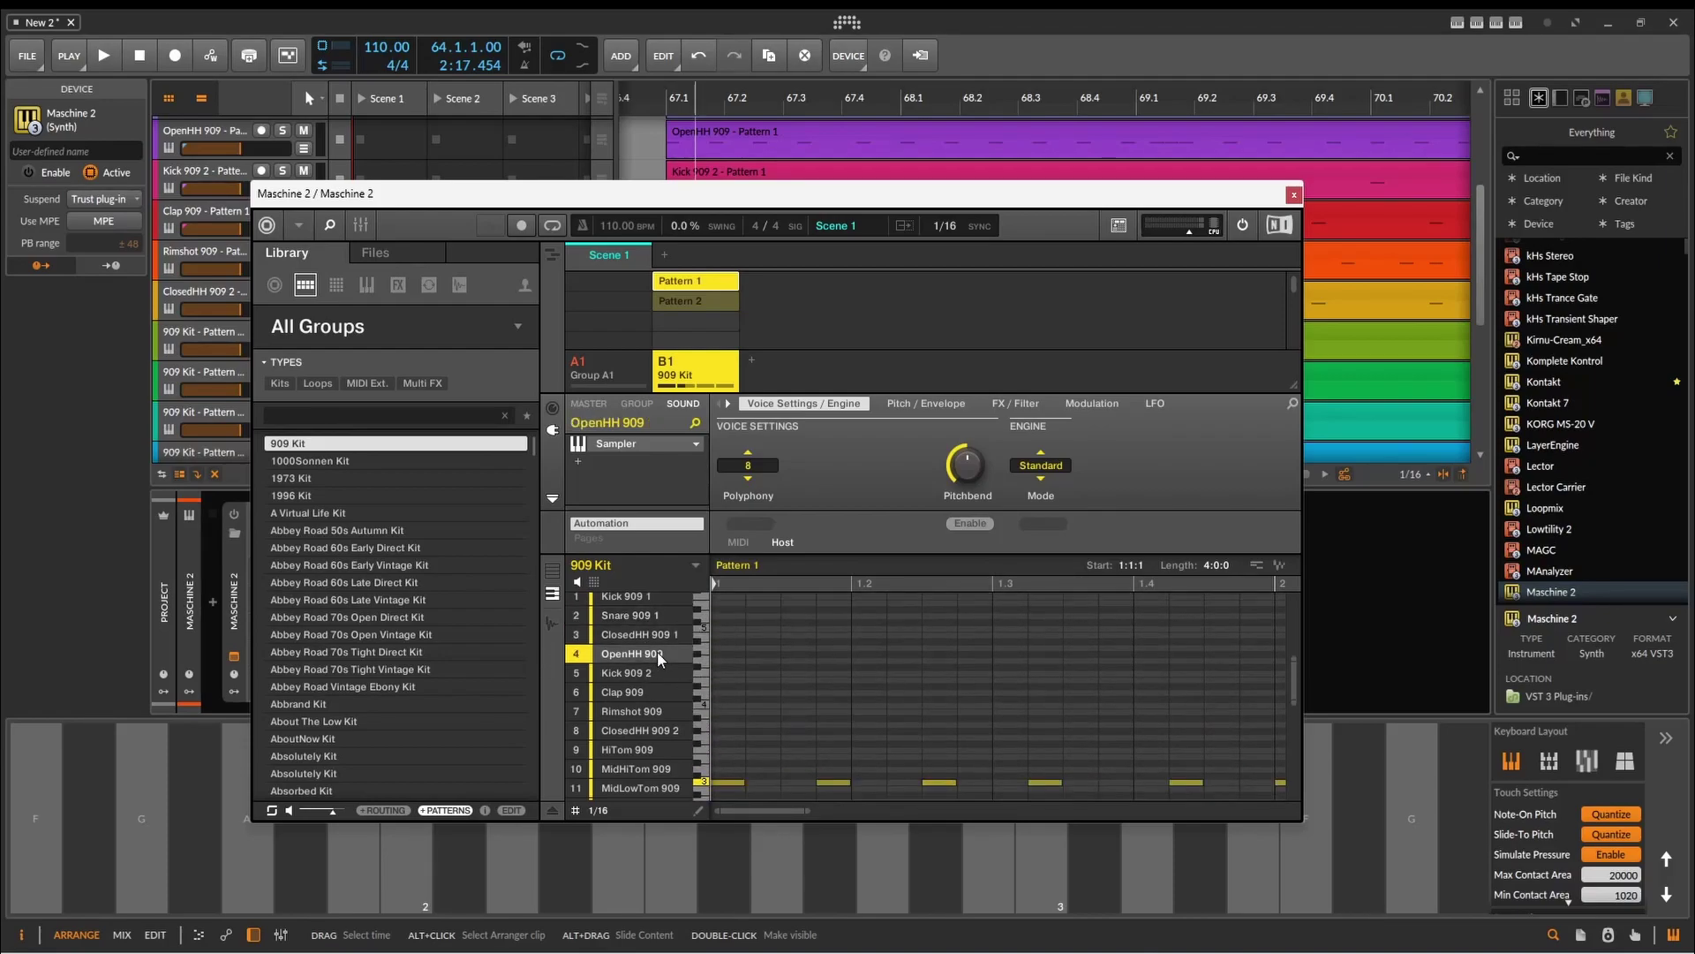
left_click(635, 674)
left_click(643, 692)
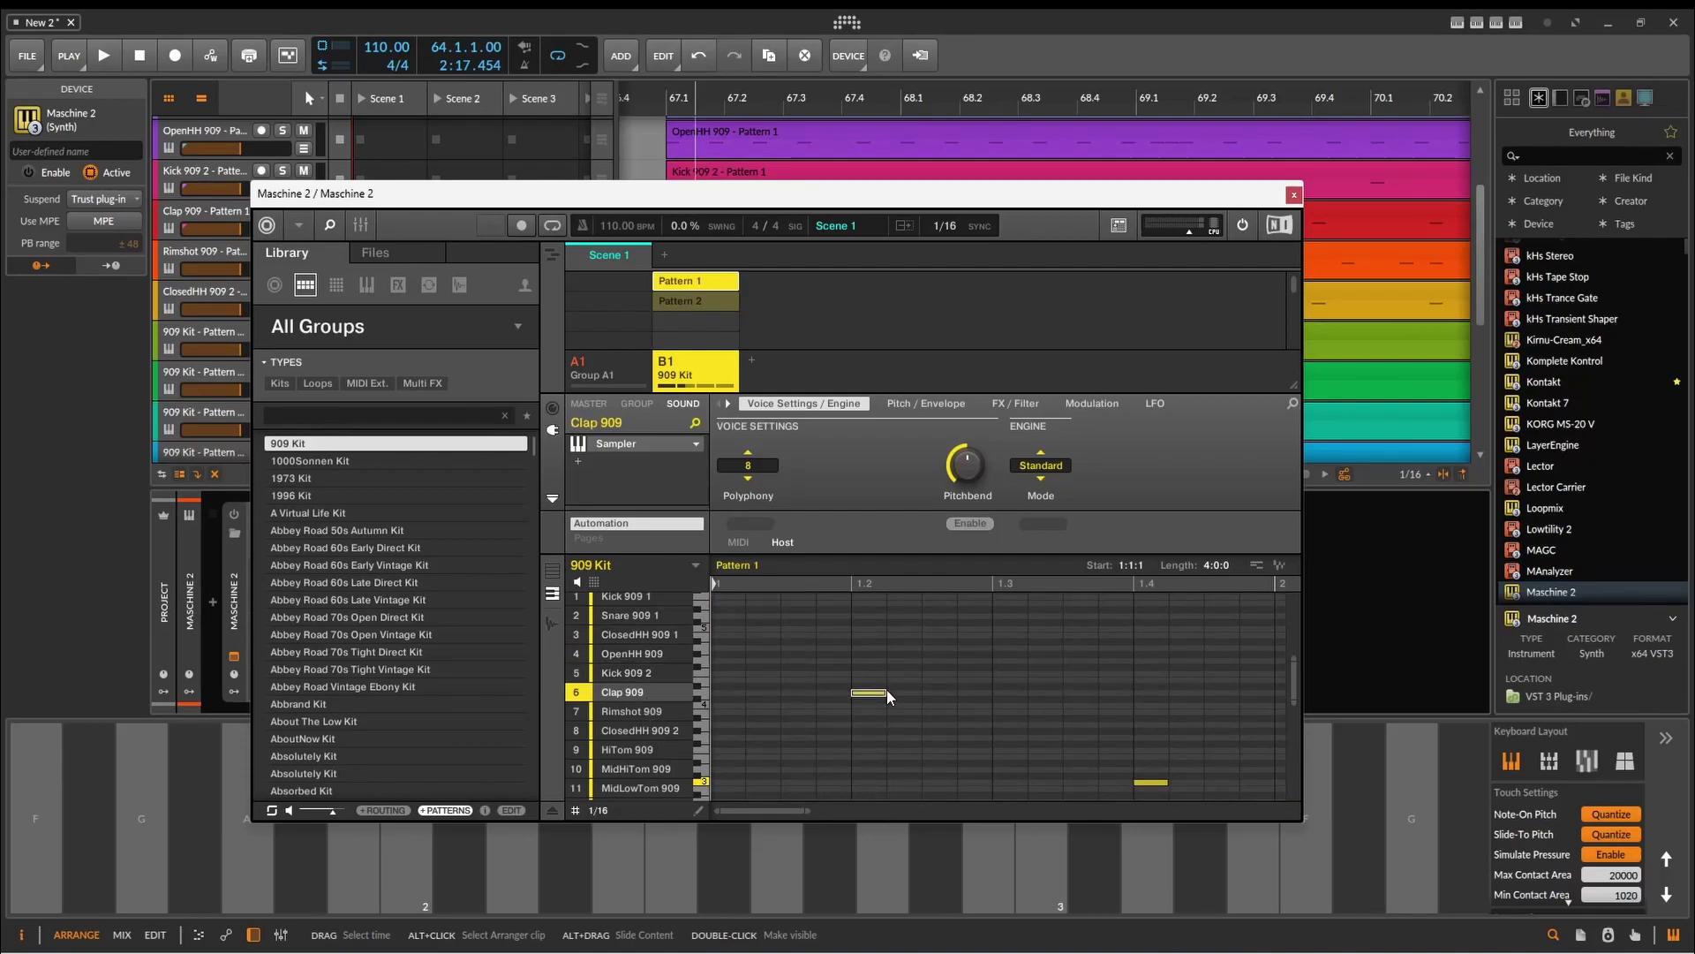
left_click_drag(887, 691, 868, 748)
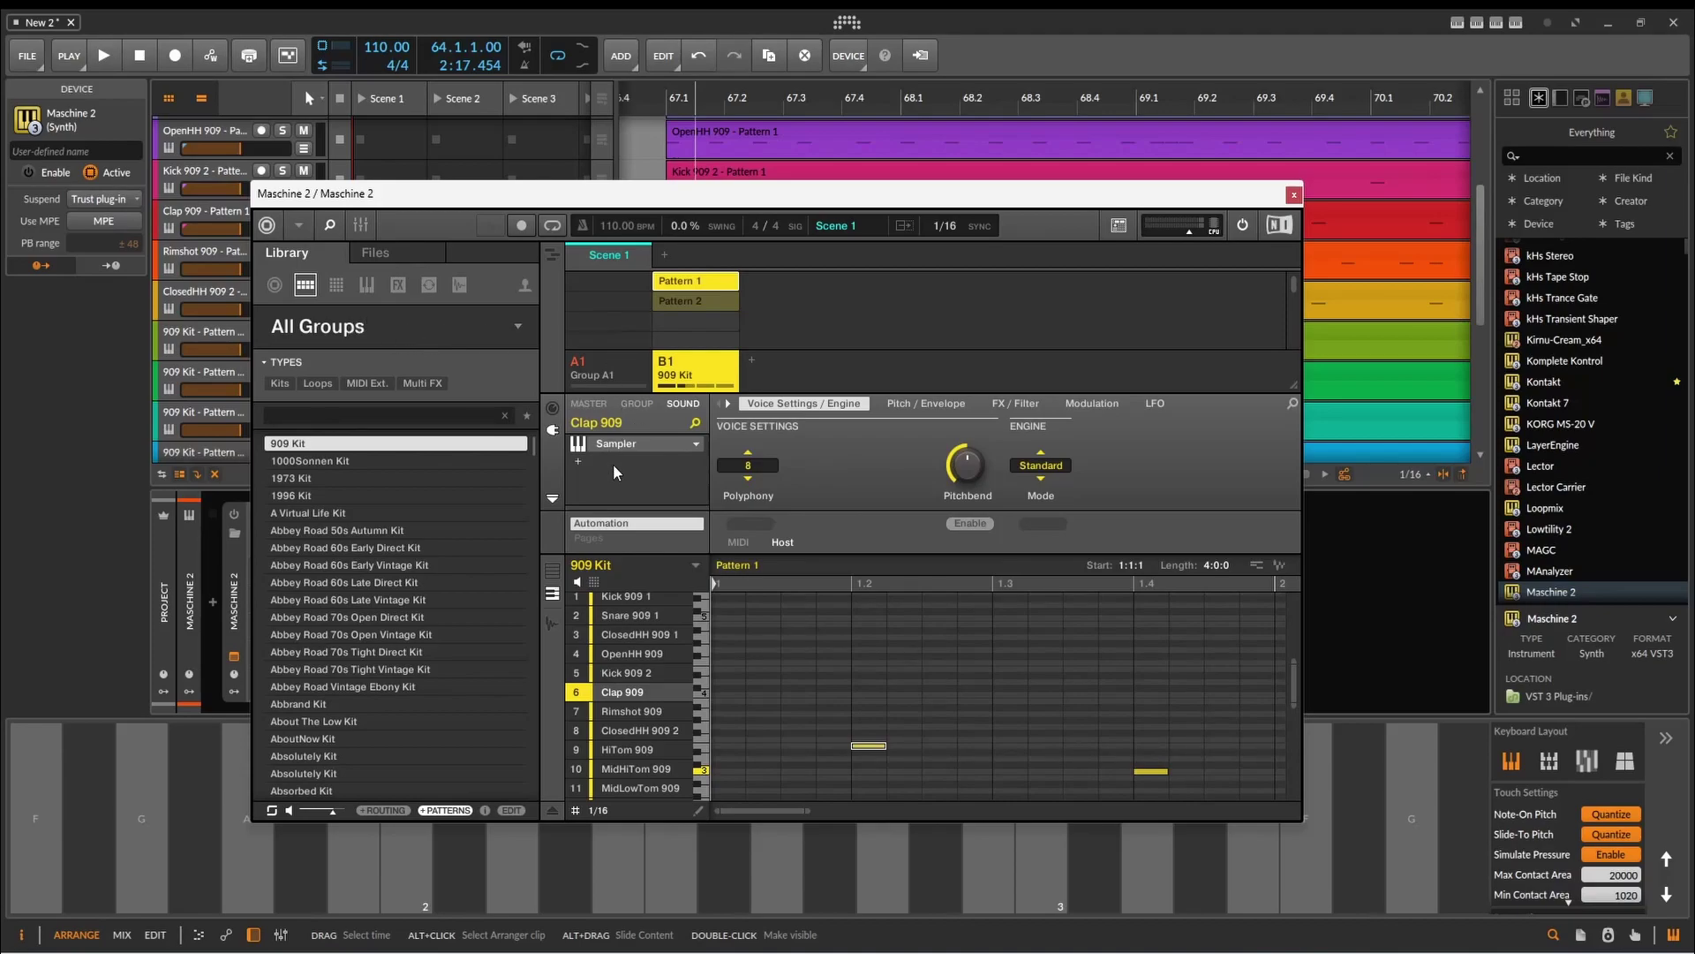
Audition the pattern, move the MidHiTom note onto the Rimshot row, then return to drum-grid view.
left_click(103, 55)
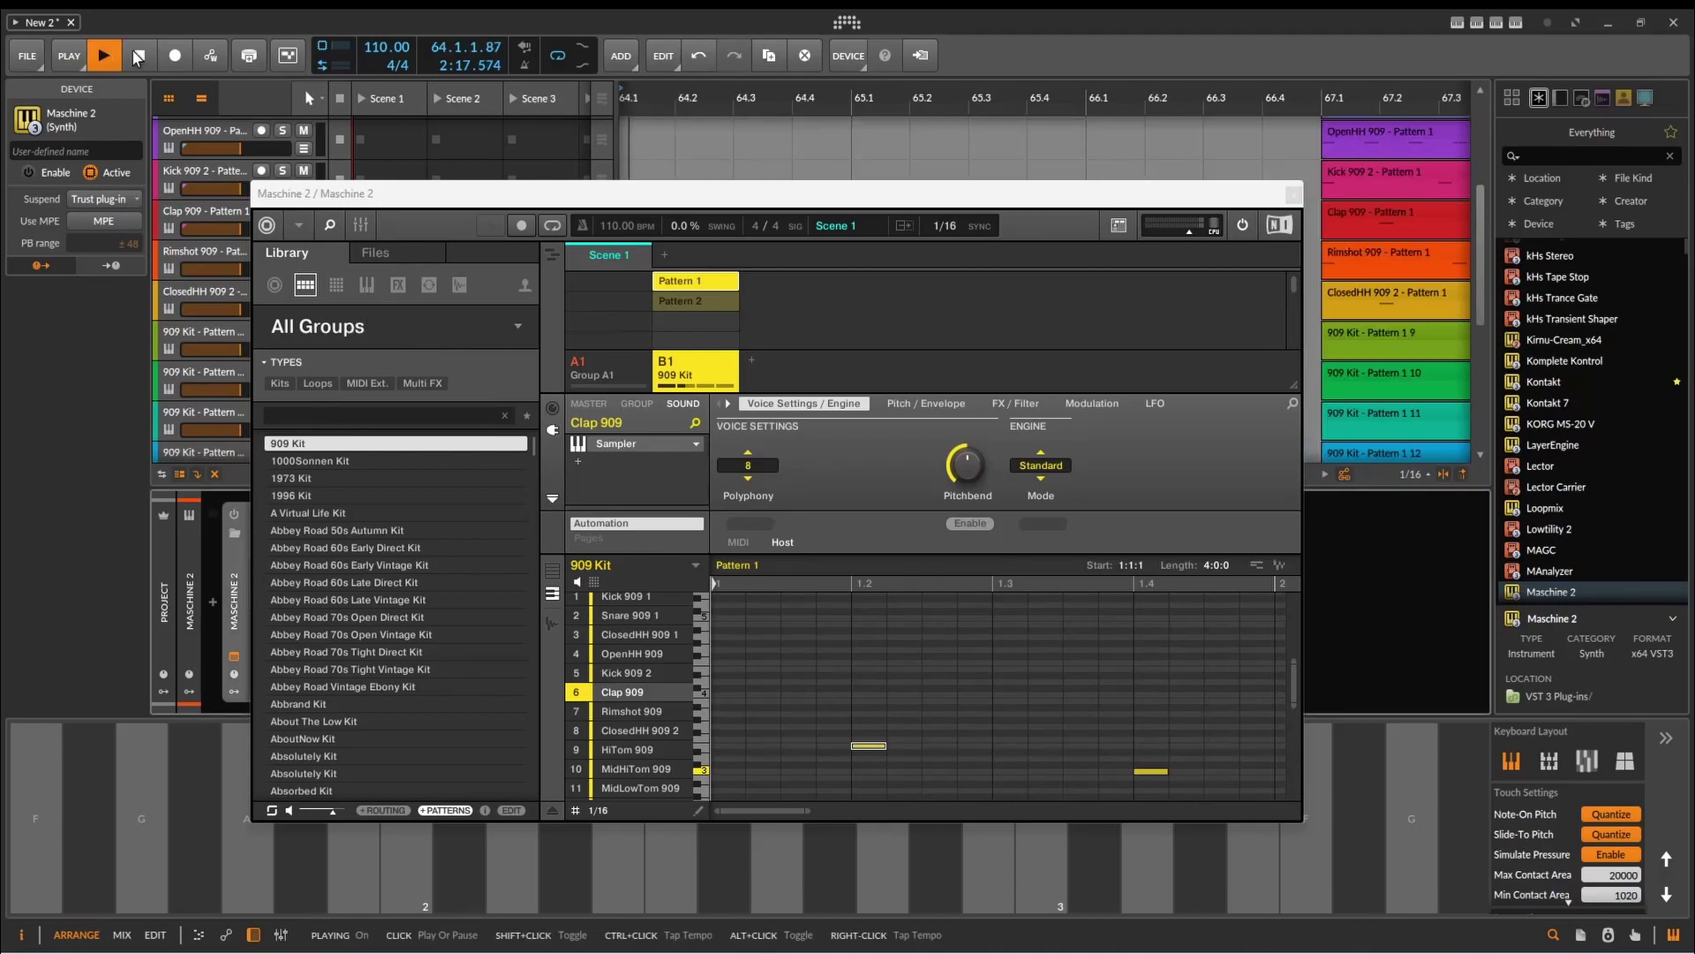
left_click(139, 58)
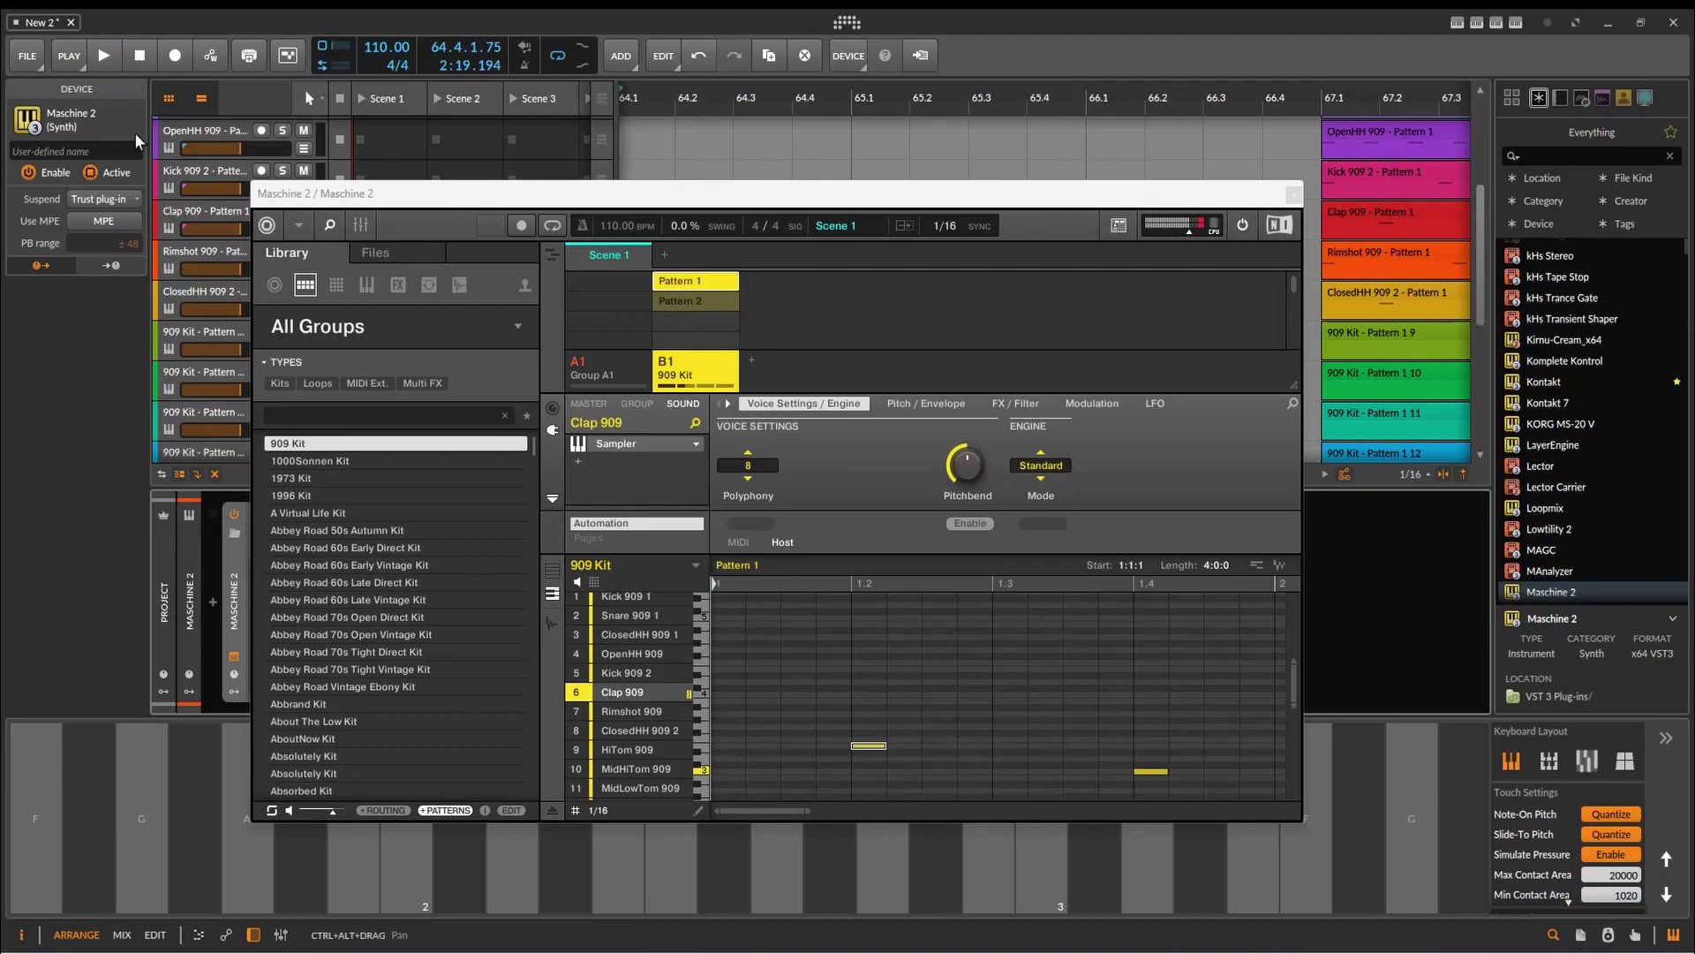
left_click(101, 60)
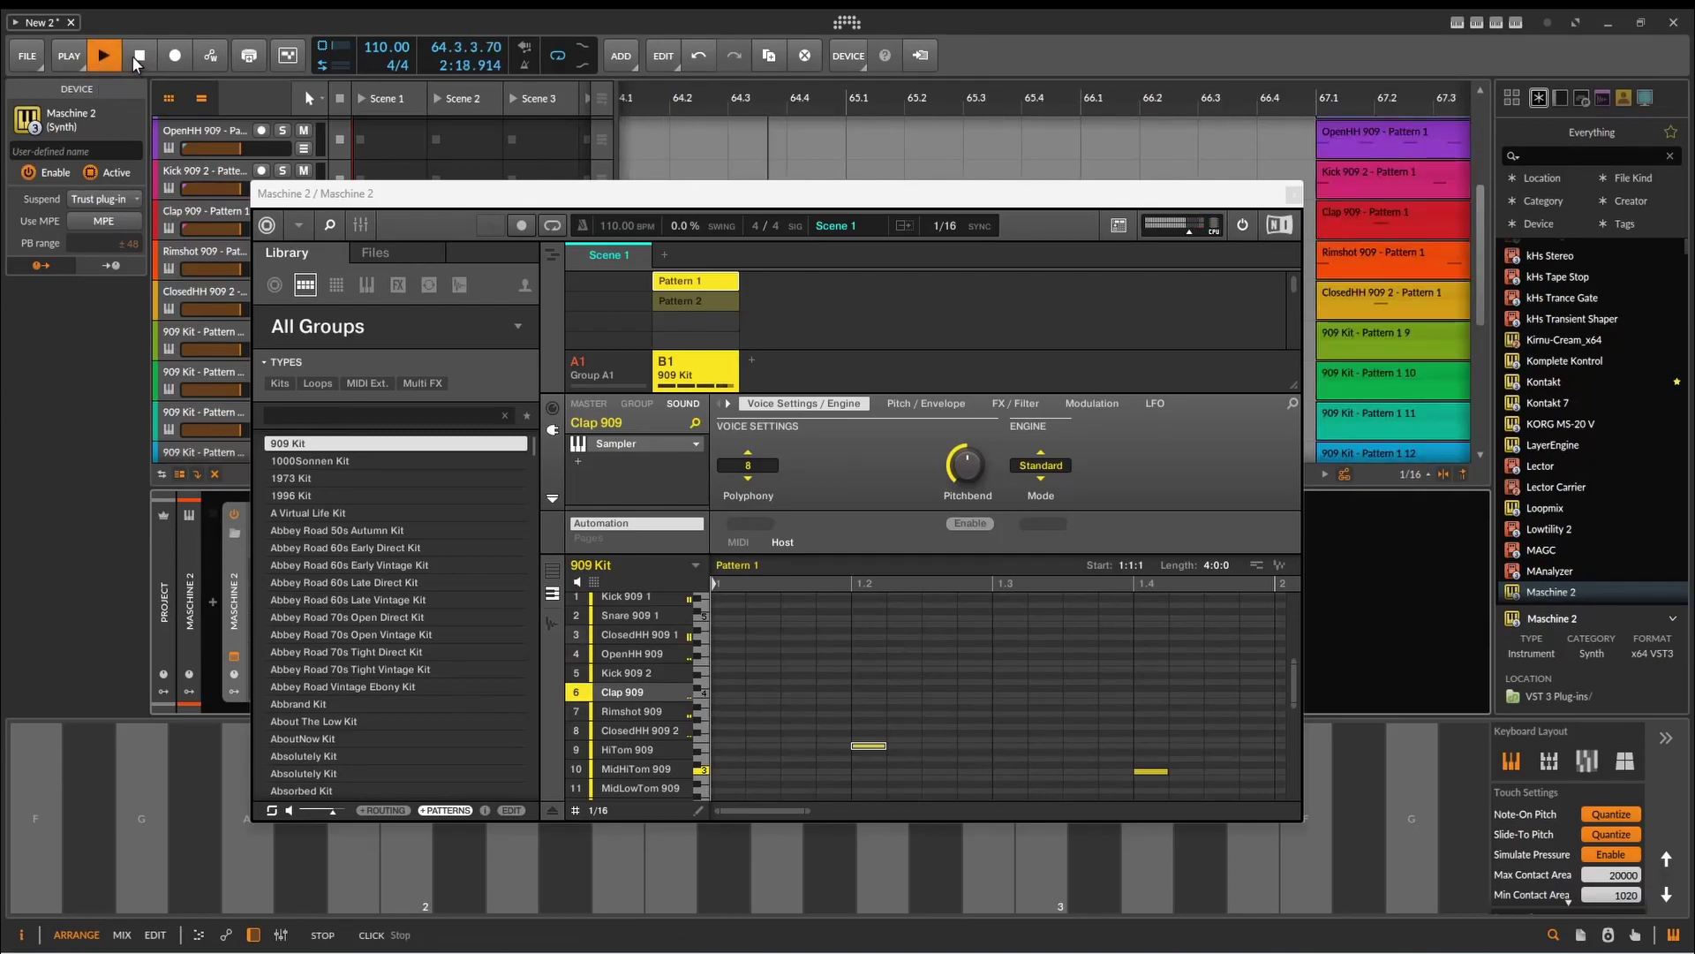
left_click(139, 57)
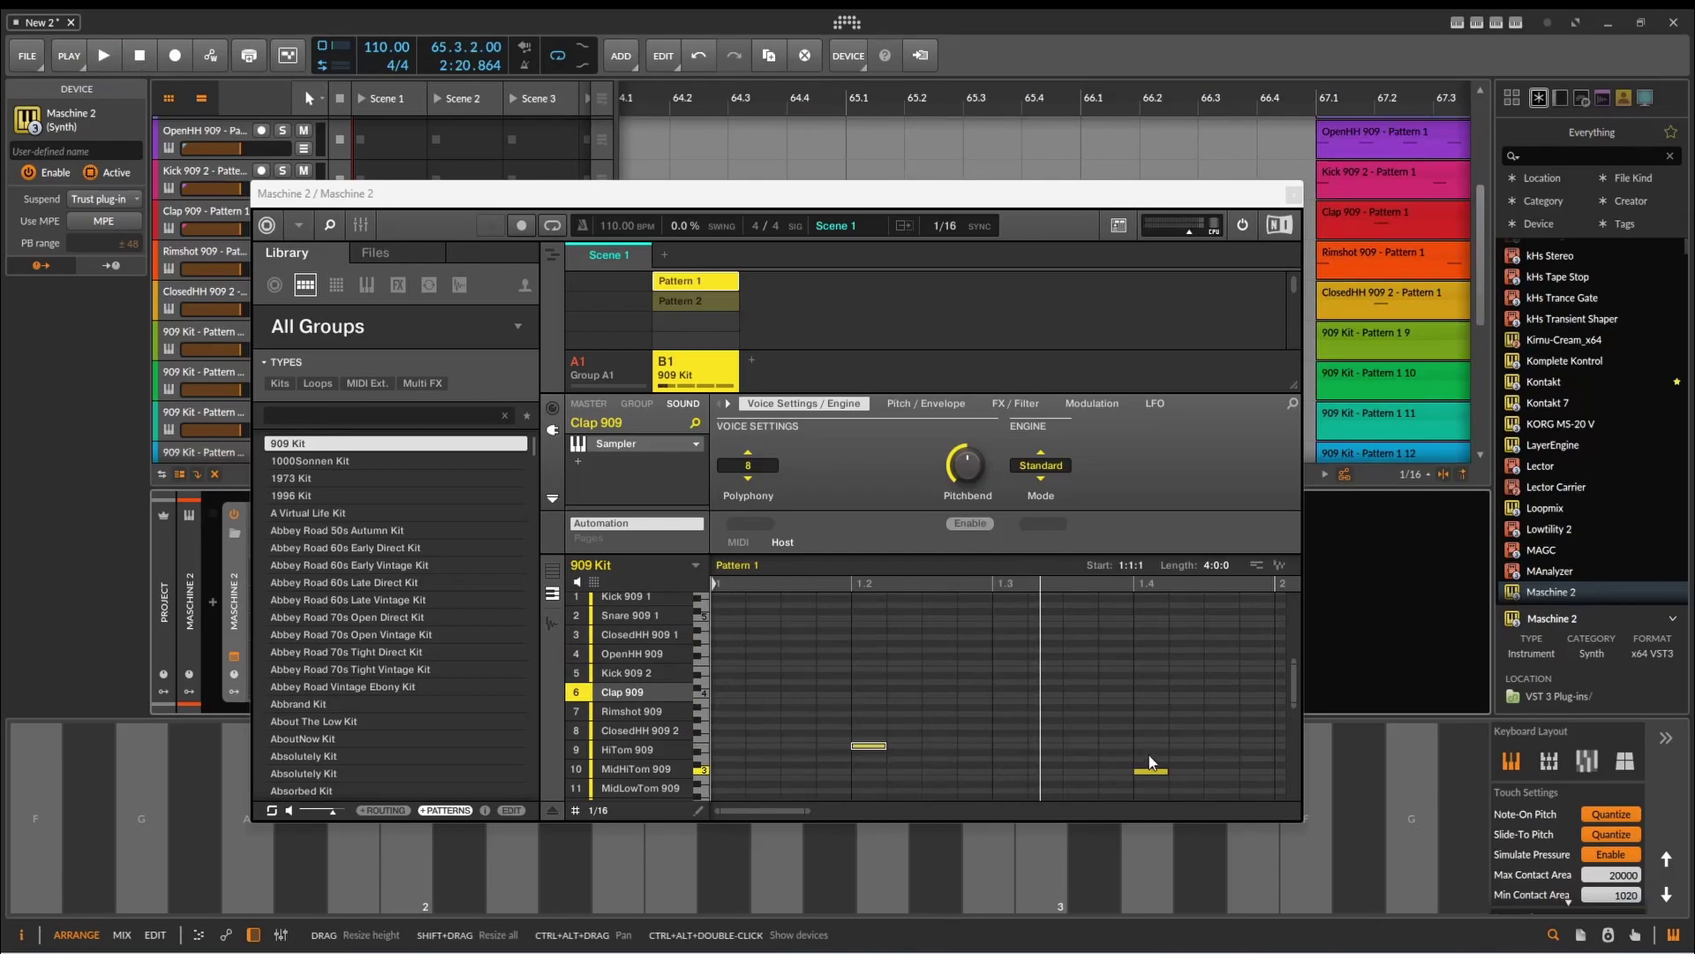
left_click_drag(1157, 770, 1156, 710)
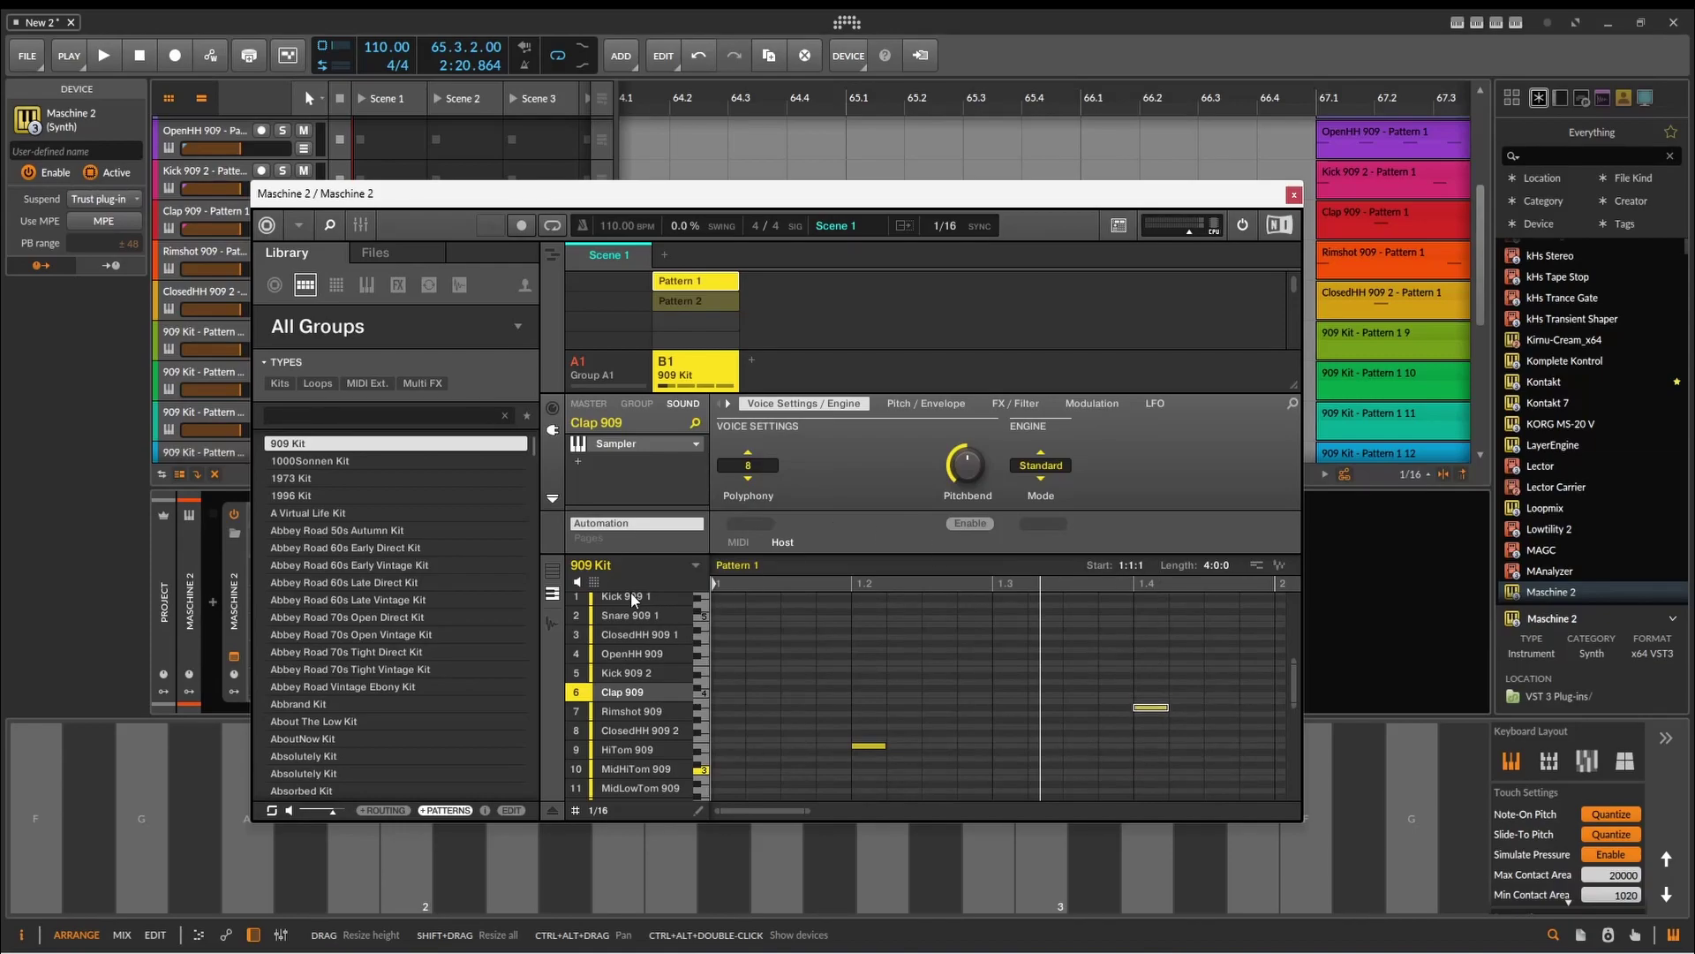
left_click(553, 574)
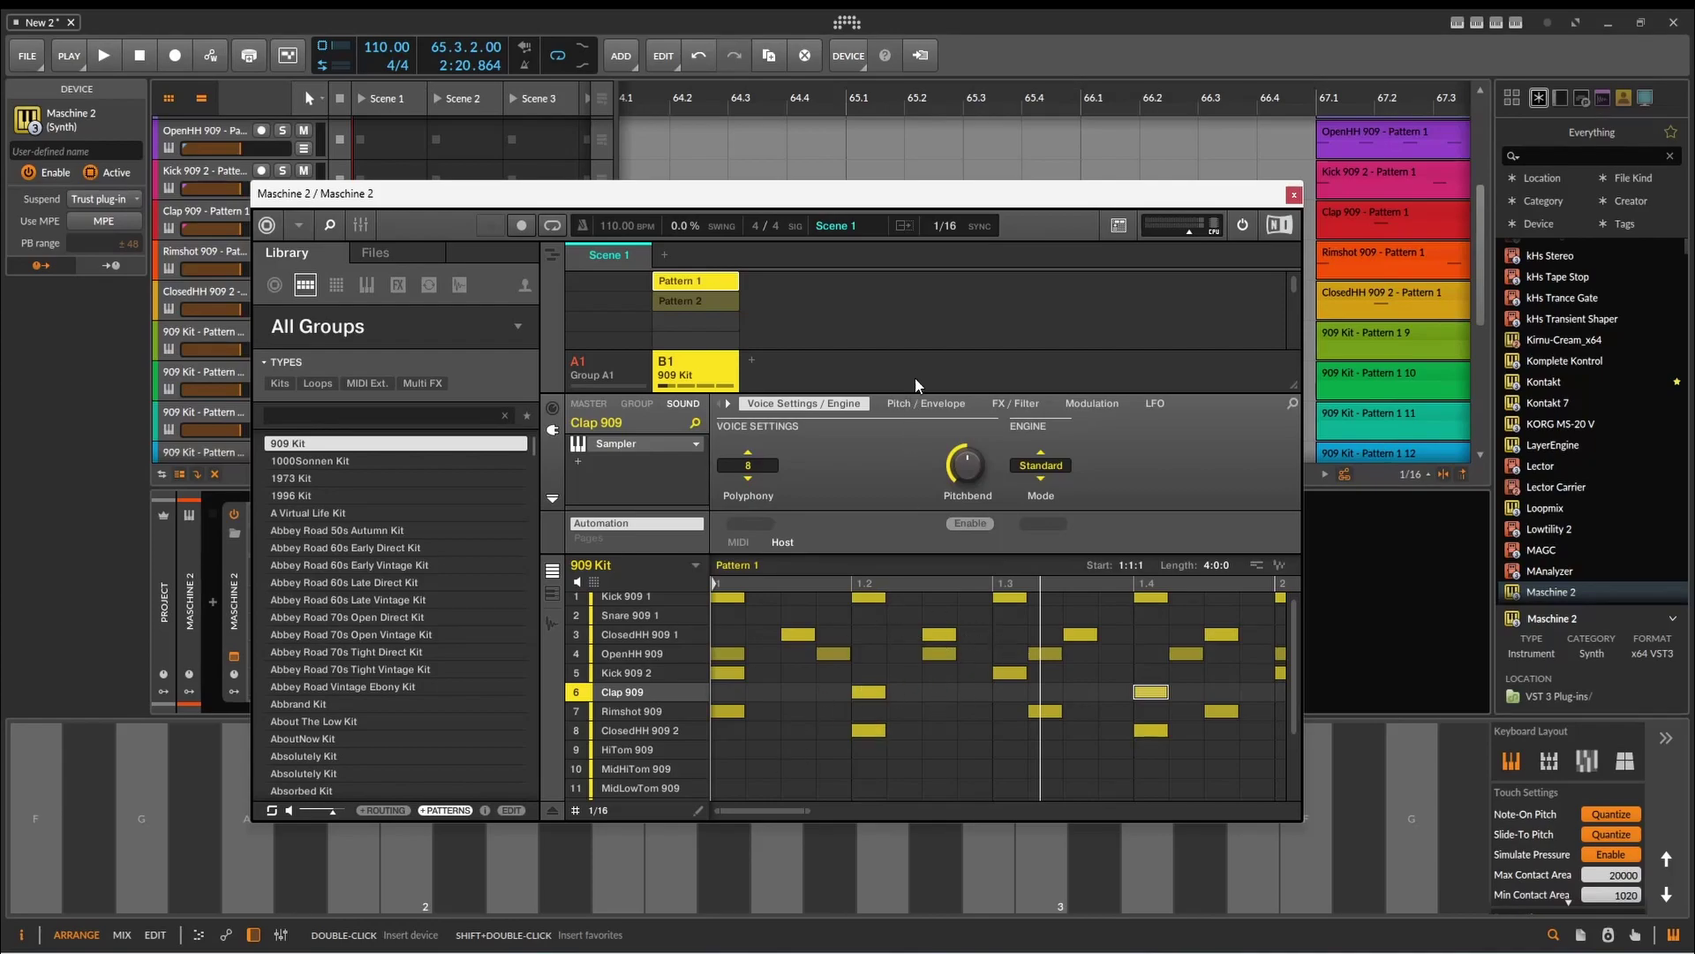
Close the Maschine window and delete all the exported 909 pattern clips.
left_click(1293, 194)
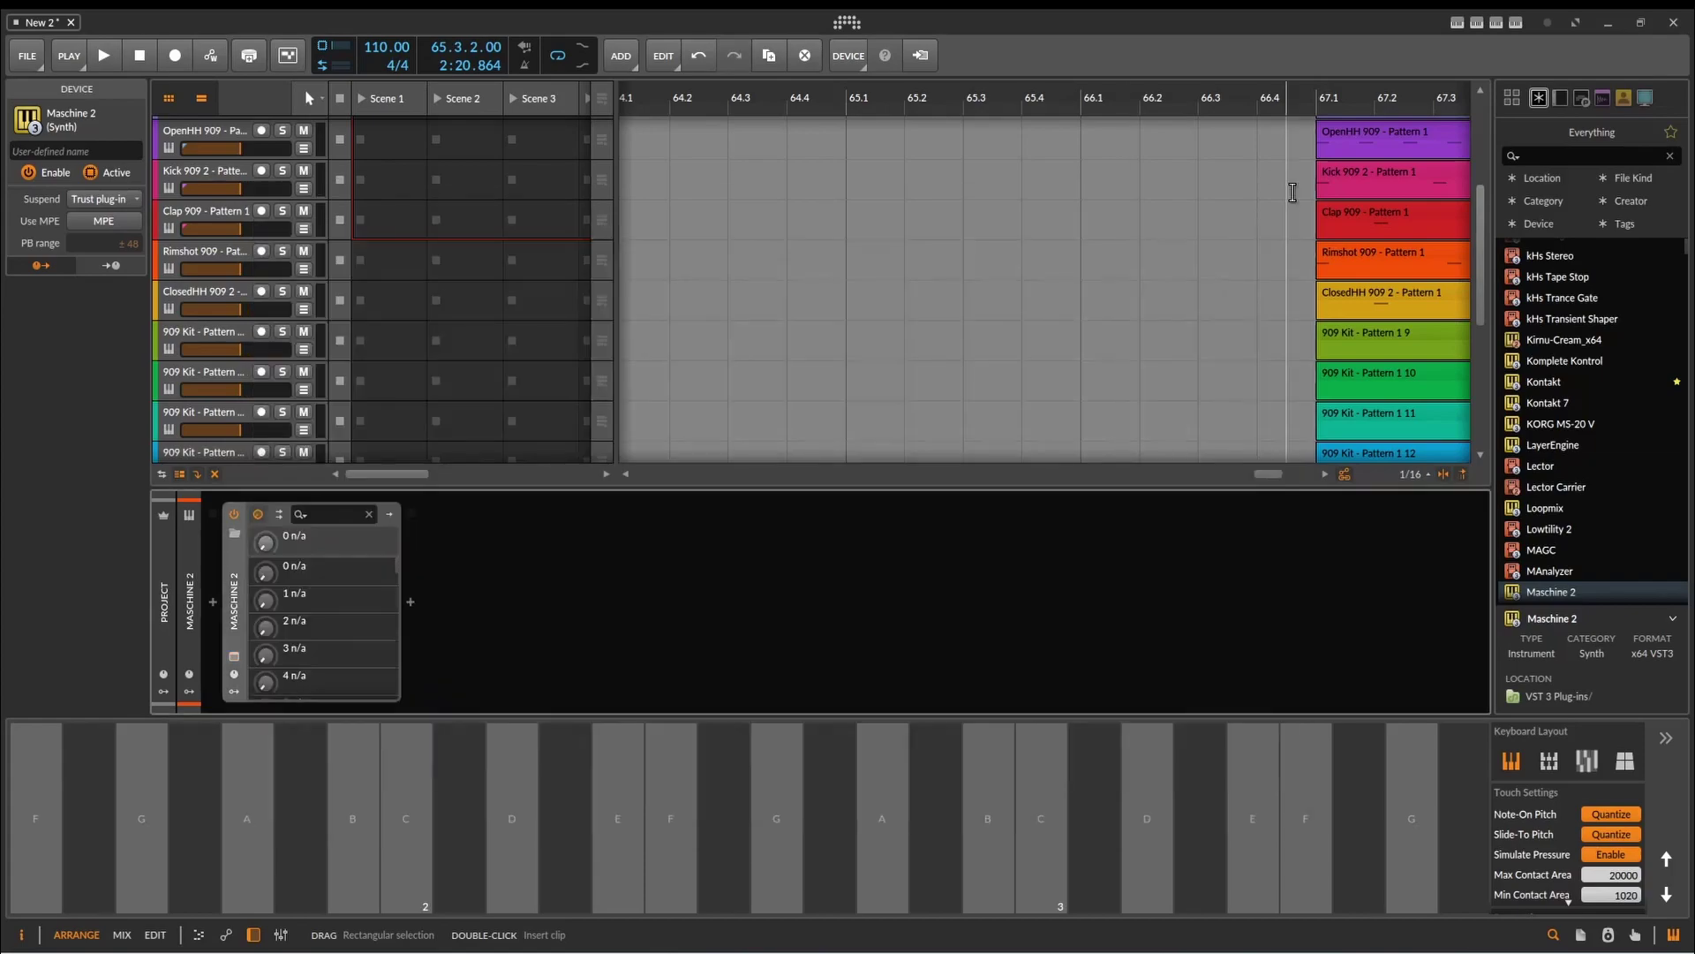
scroll(1296, 221, "up", 5)
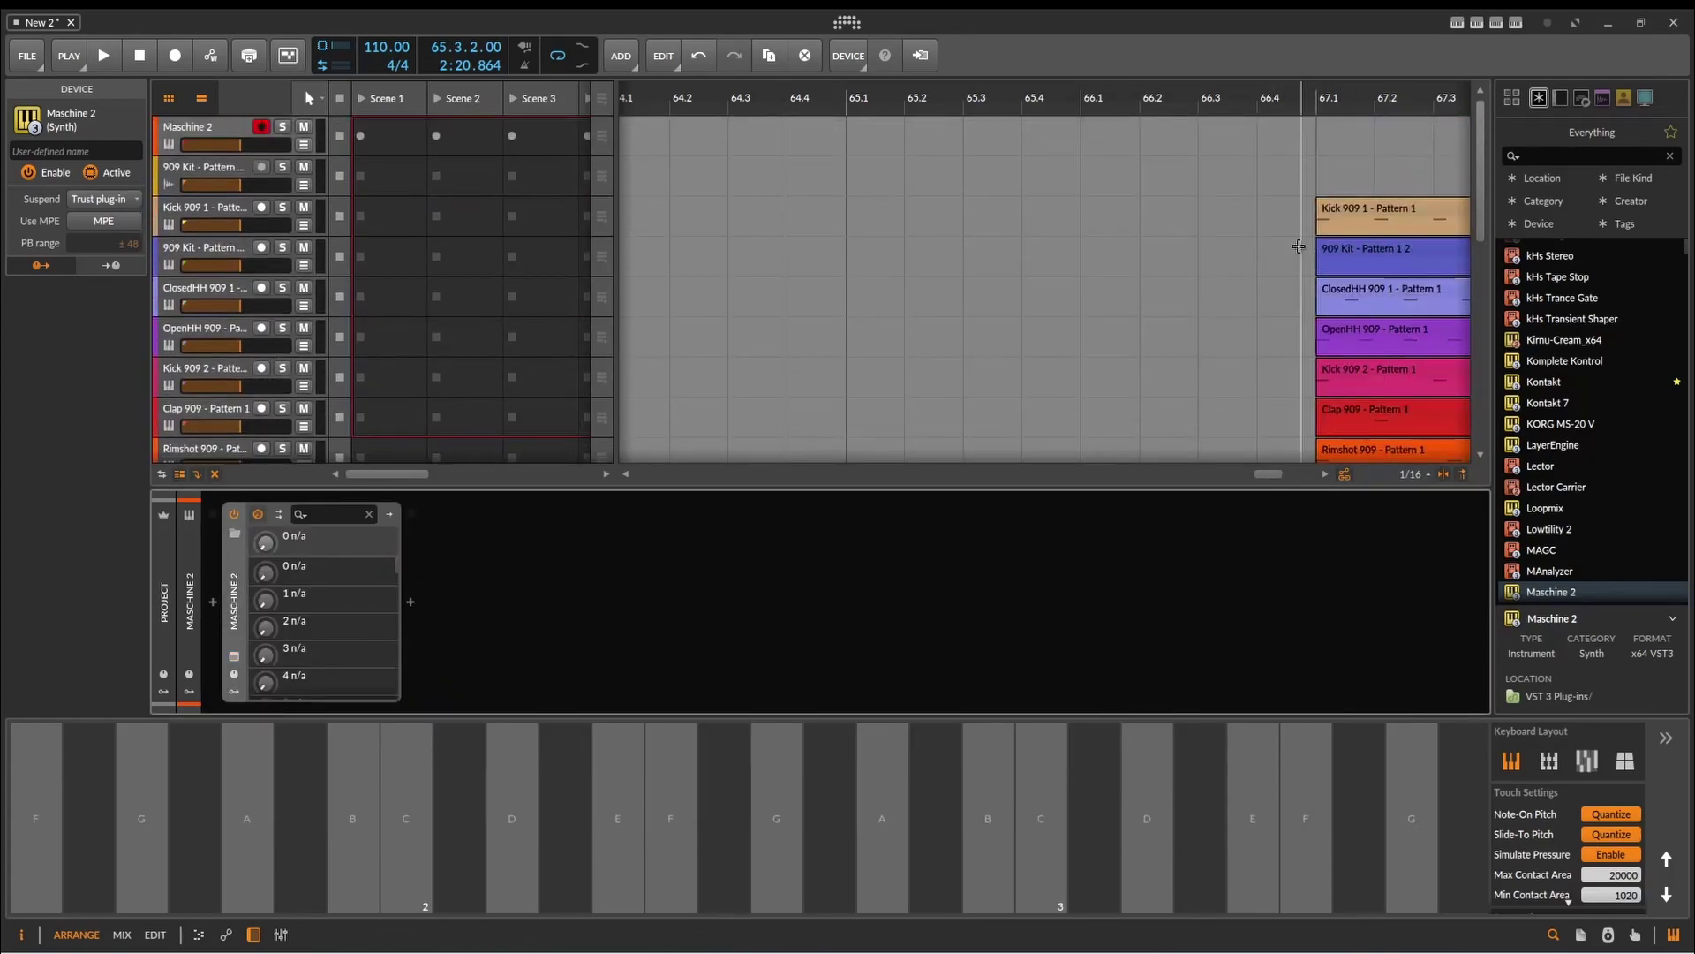
left_click_drag(1284, 165, 1440, 389)
key("Delete")
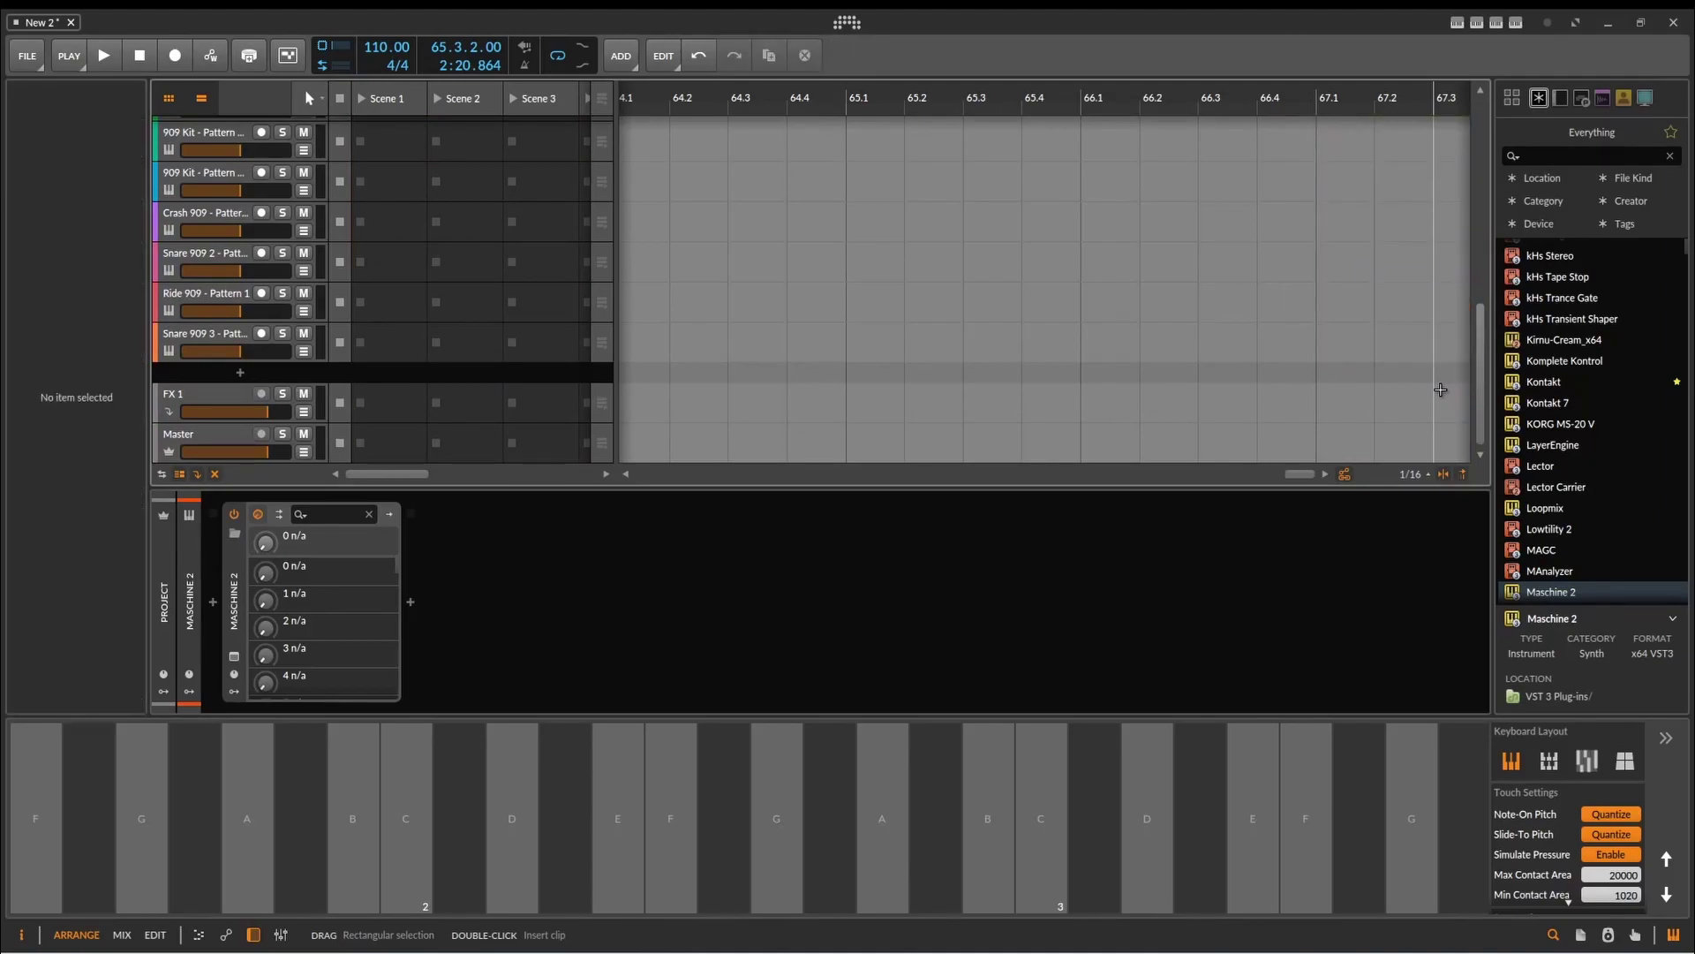
Delete all the imported 909 drum tracks, from Snare 909 3 upward.
left_click(173, 340)
scroll(181, 327, "up", 5)
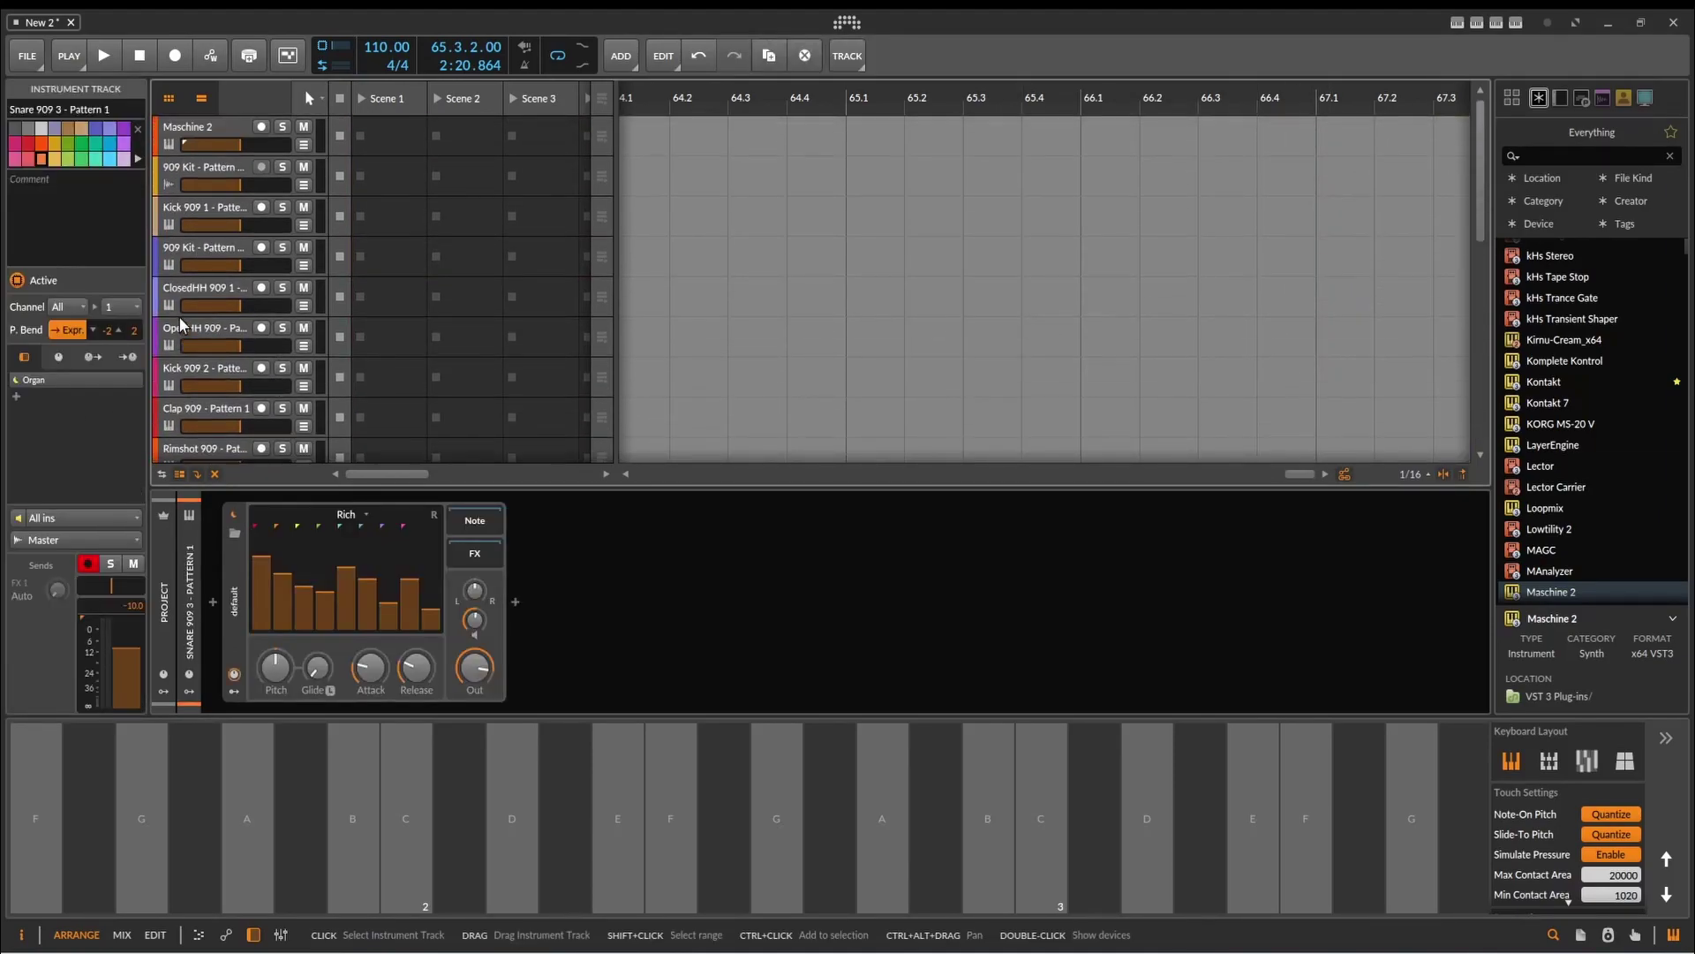
left_click(205, 165, "shift")
key("Delete")
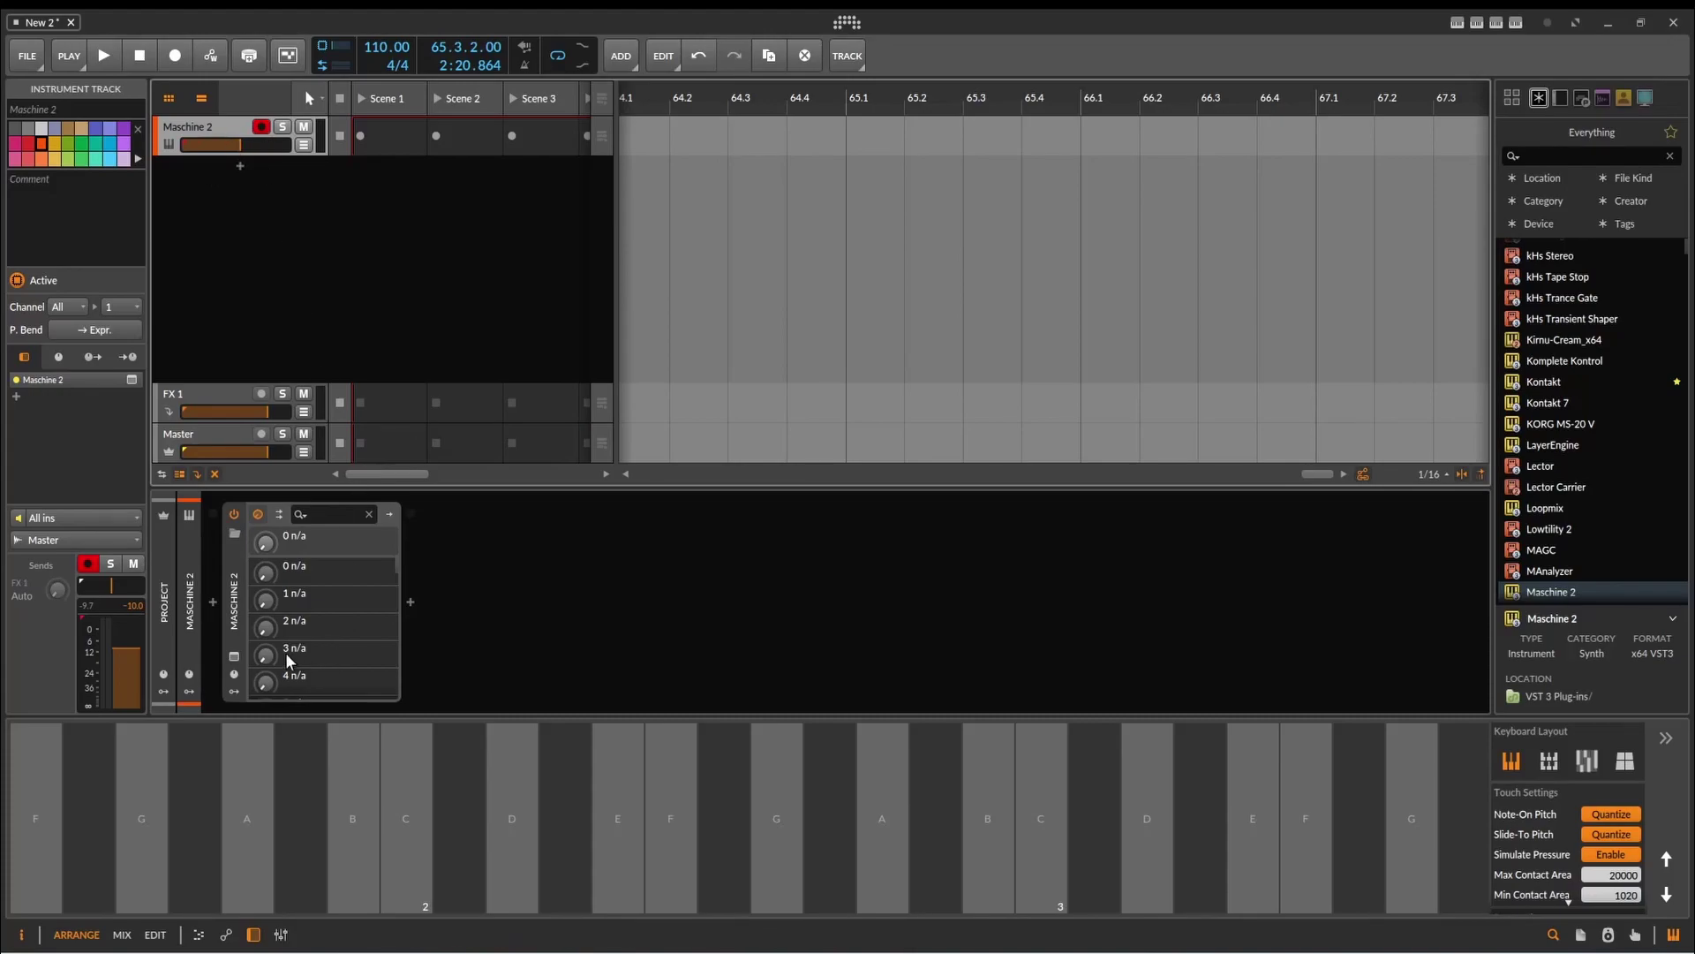
Add a new instrument track, Inst 2, below Maschine 2.
right_click(406, 186)
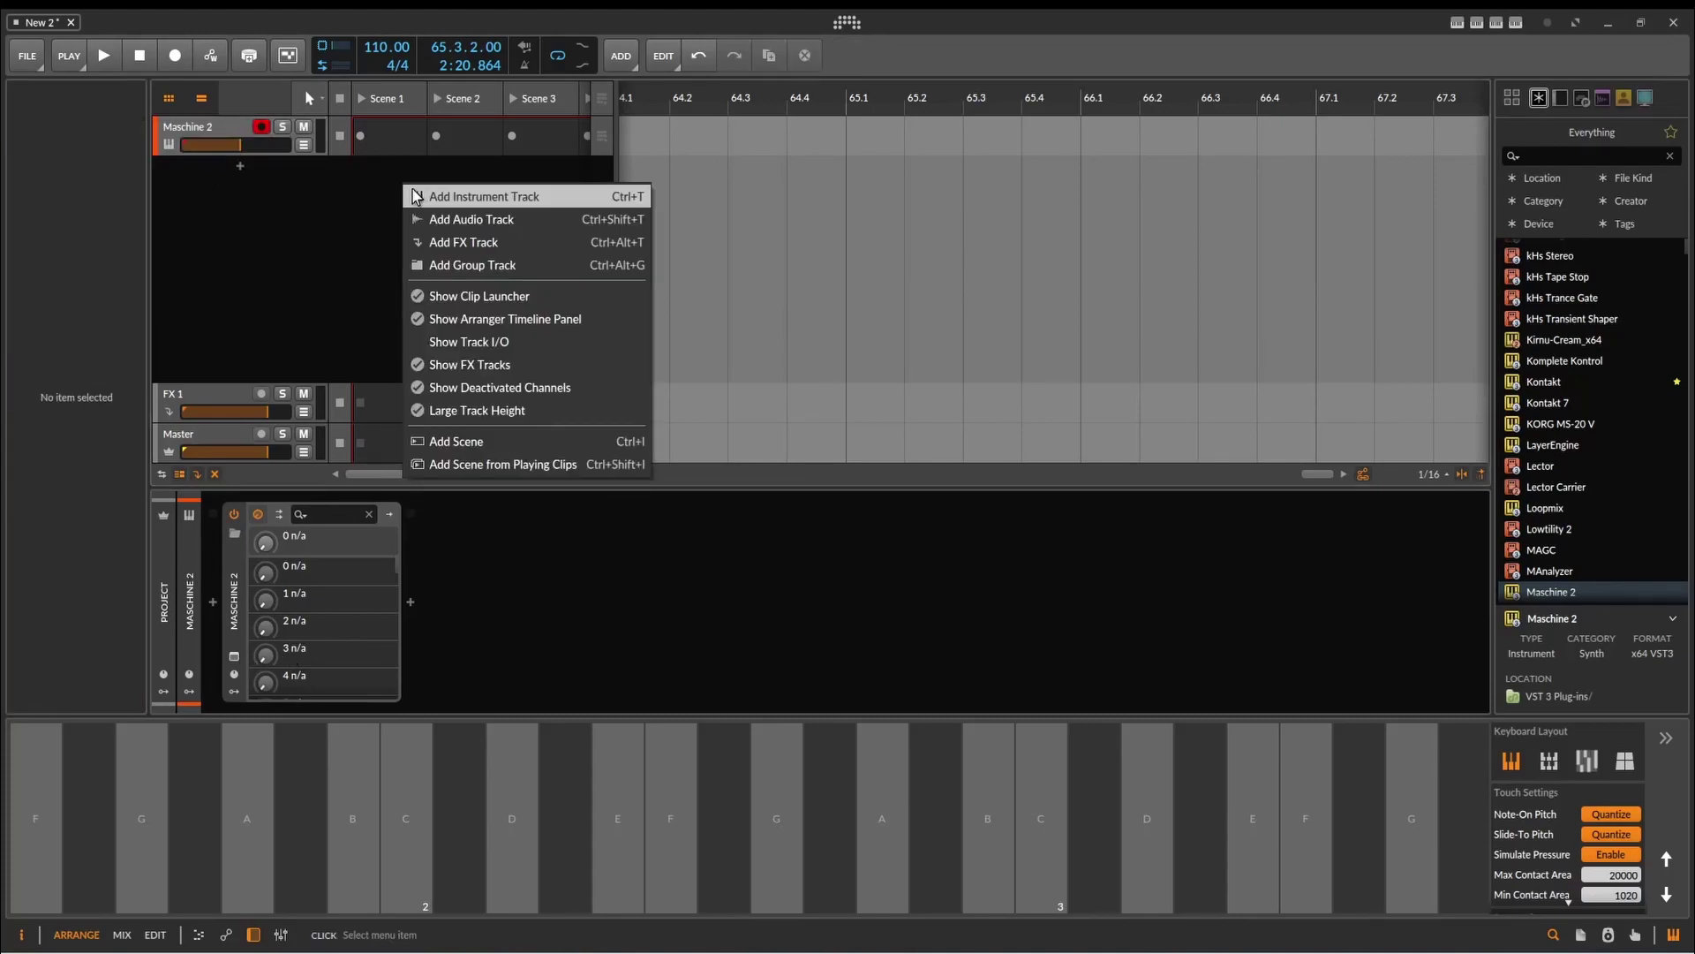
left_click(415, 194)
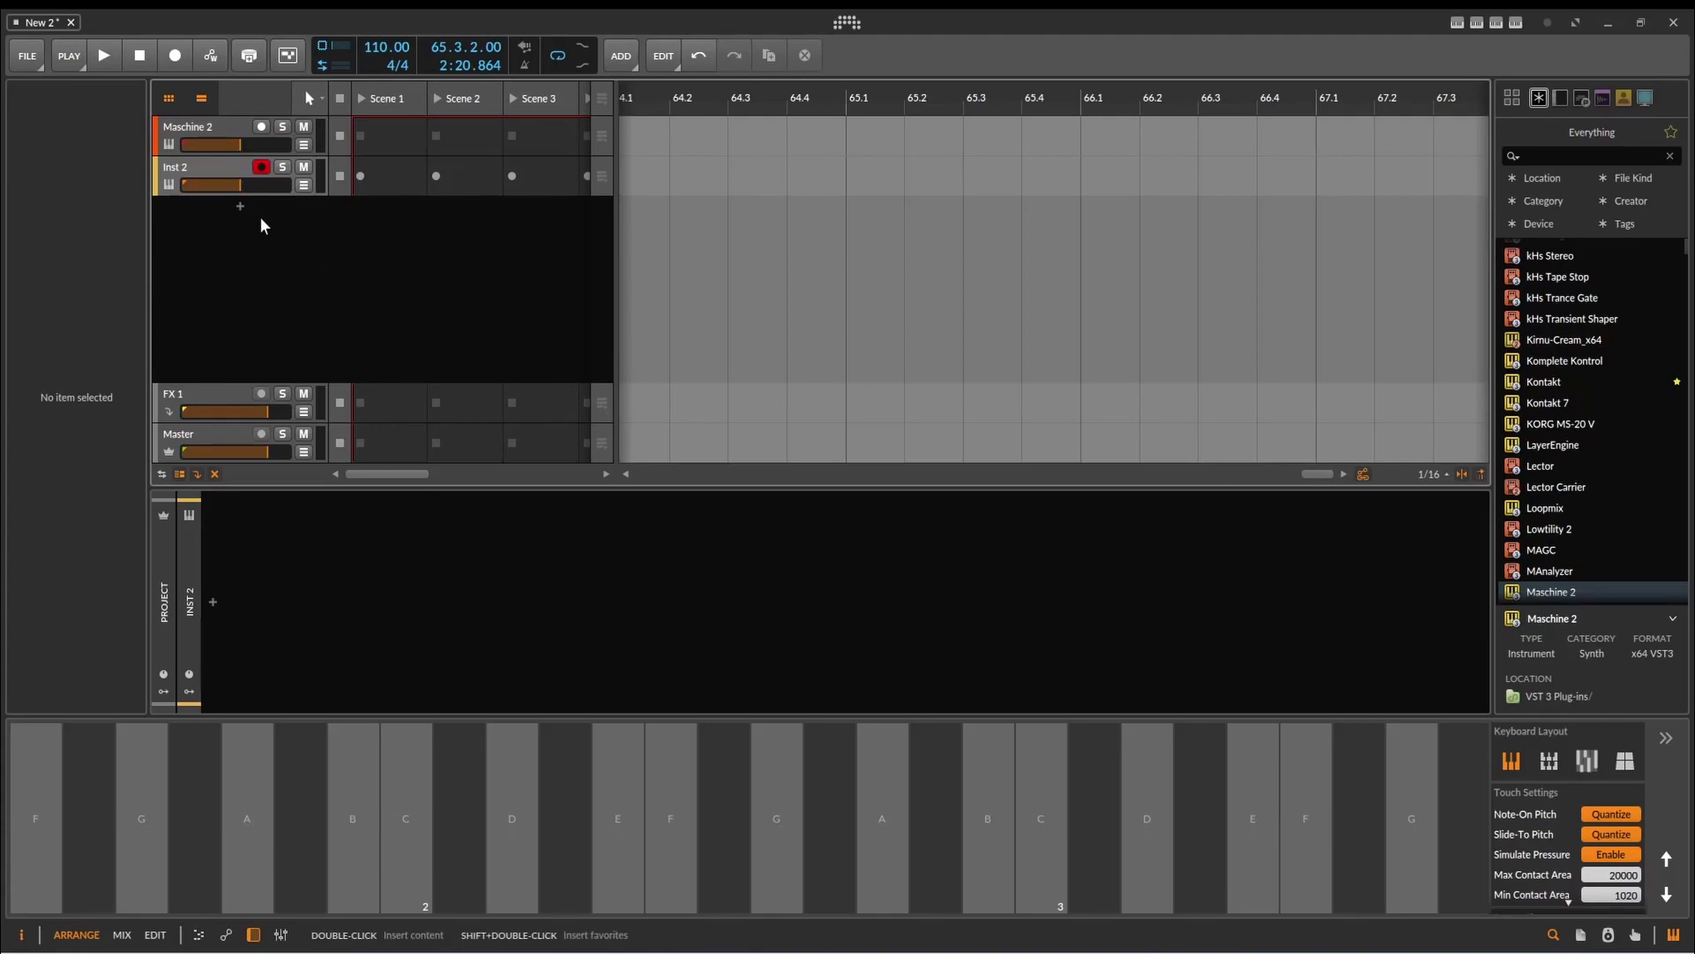
key("Up")
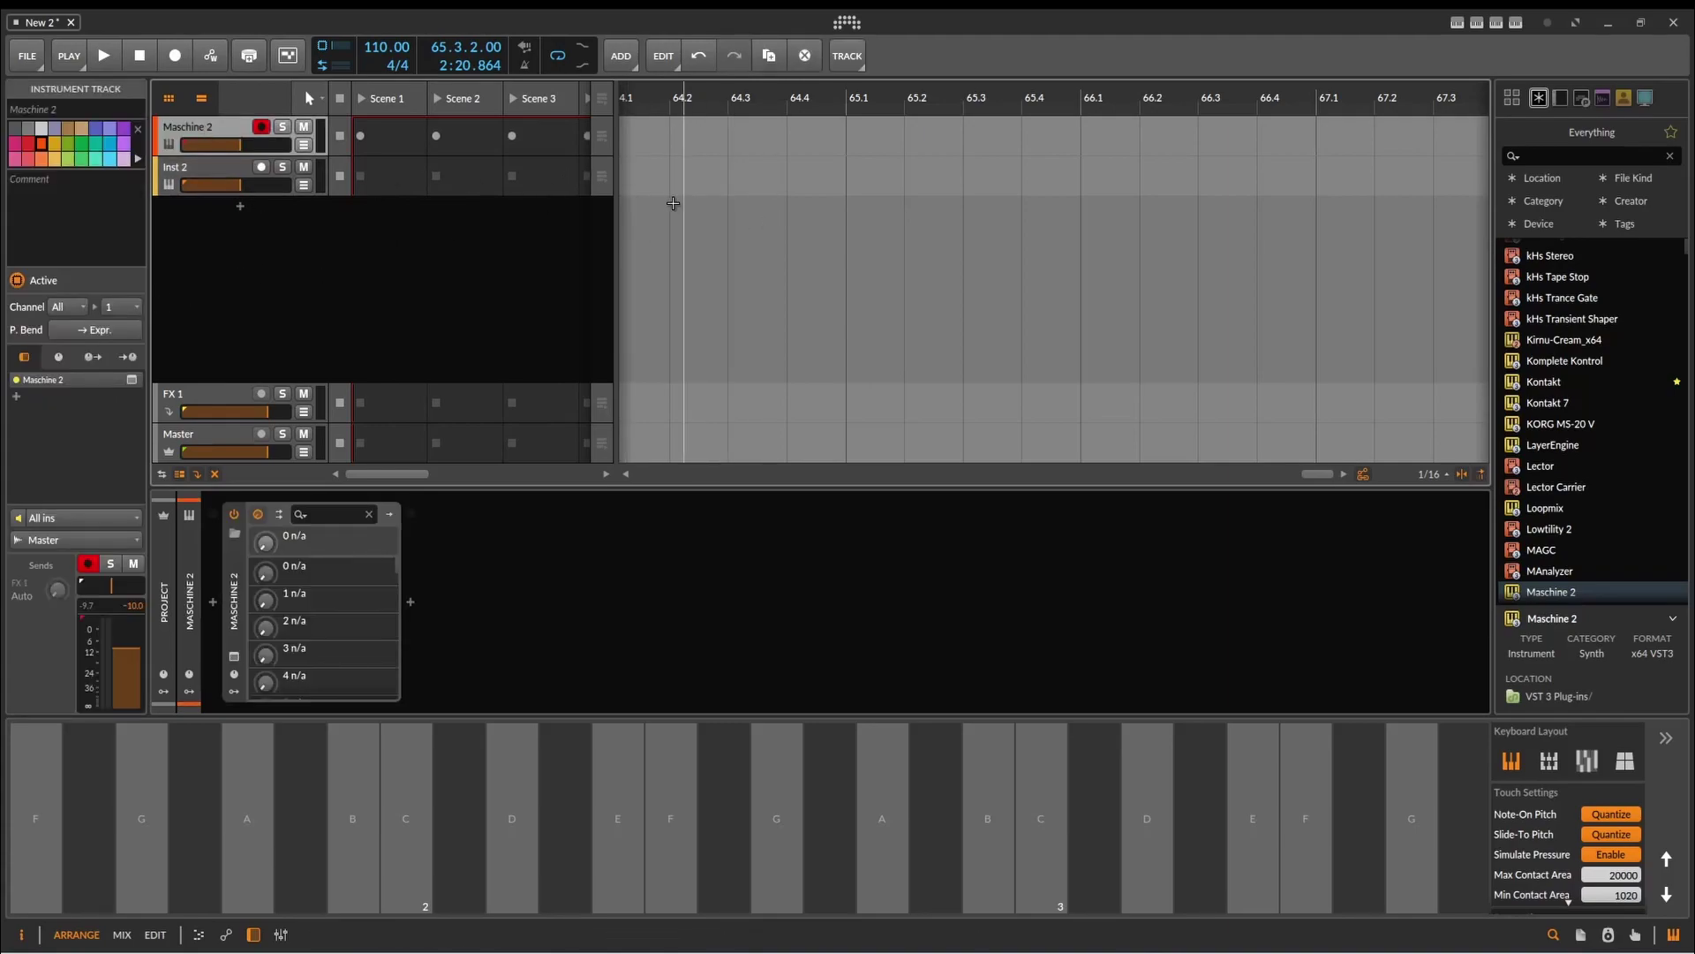
Set Inst 2's note input to Tracks > Maschine 2.
left_click(257, 190)
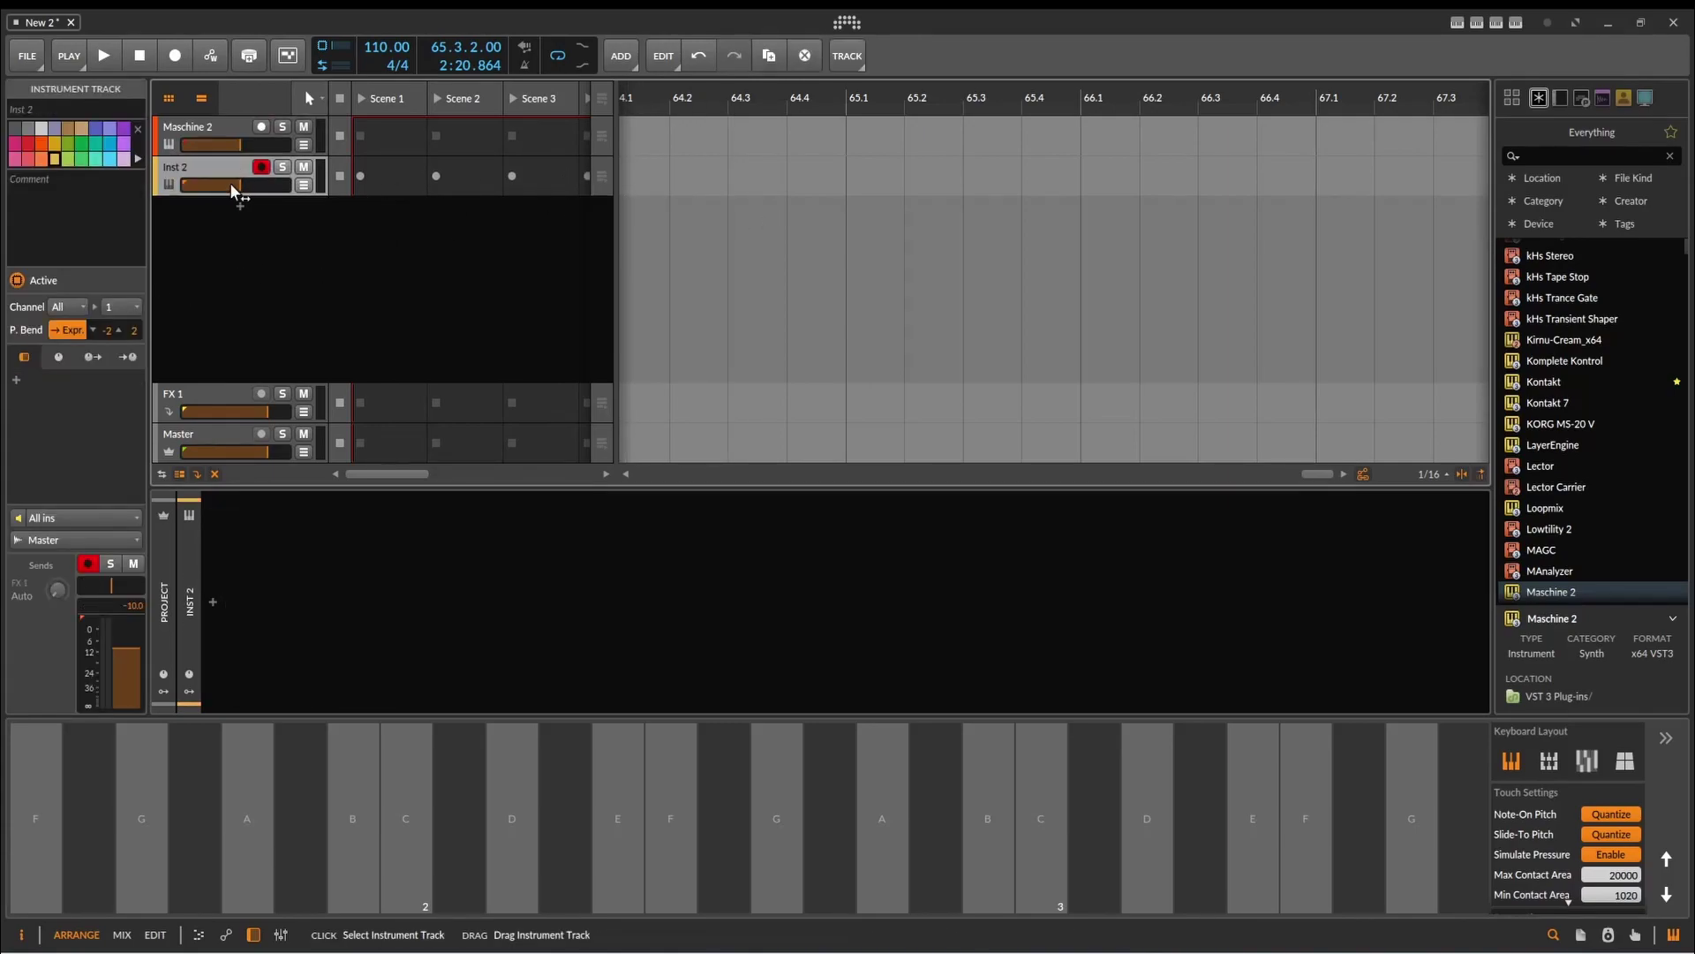
left_click(34, 539)
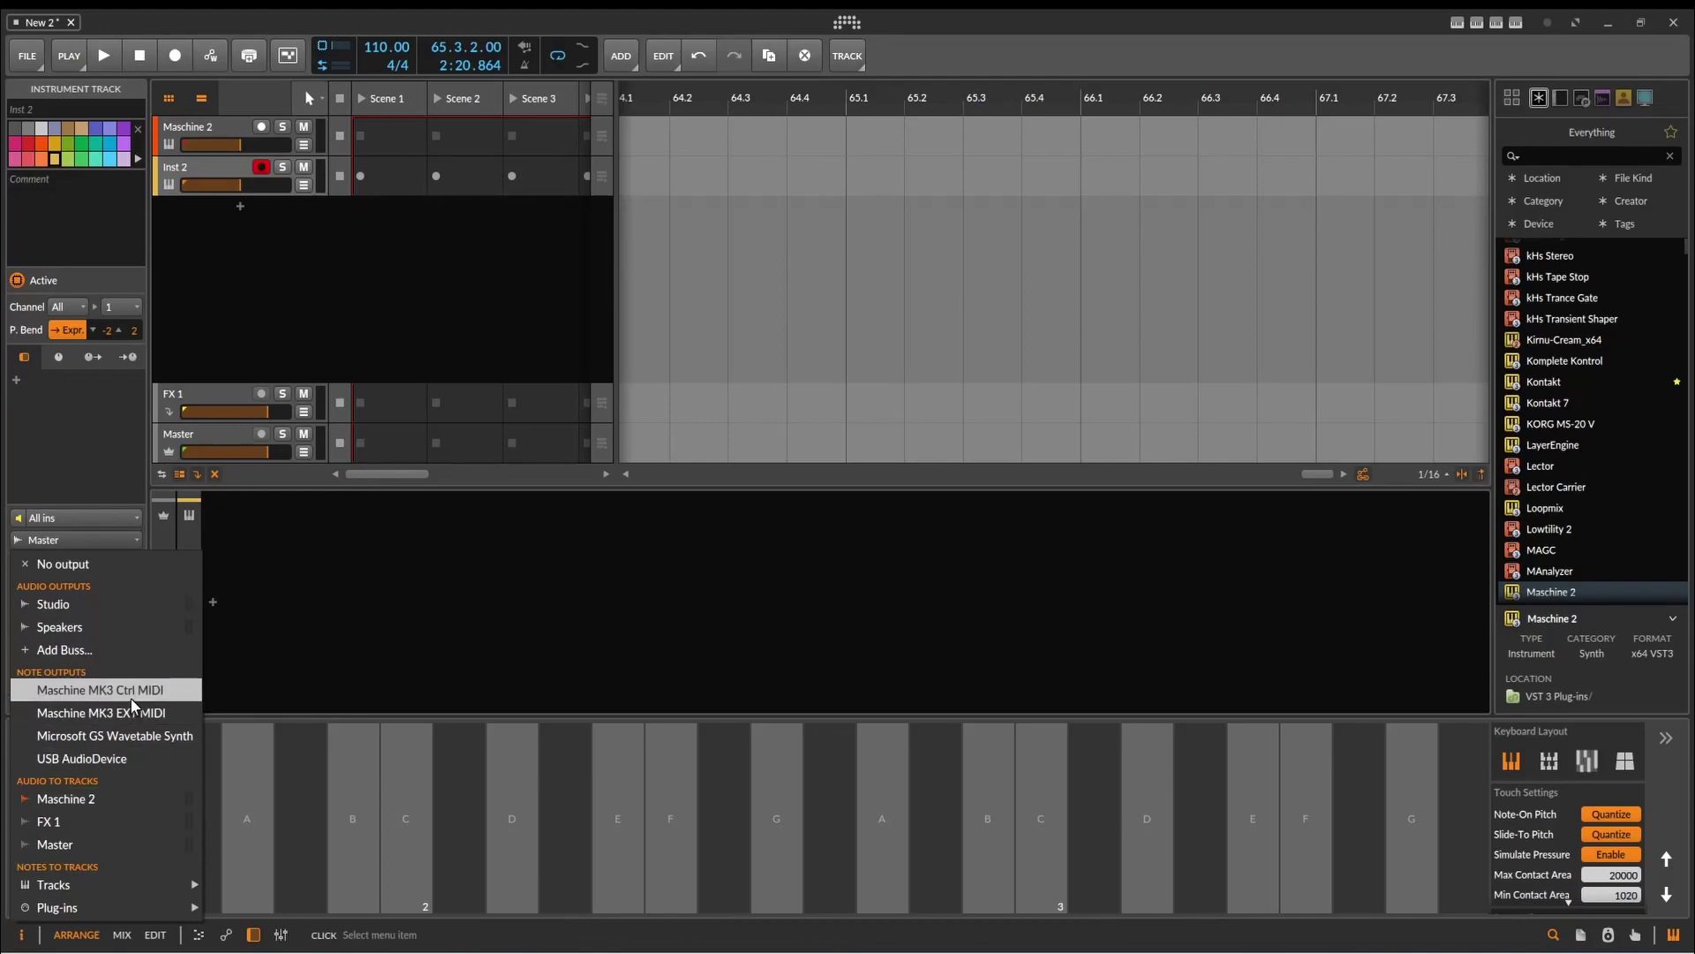
left_click(110, 520)
left_click(108, 521)
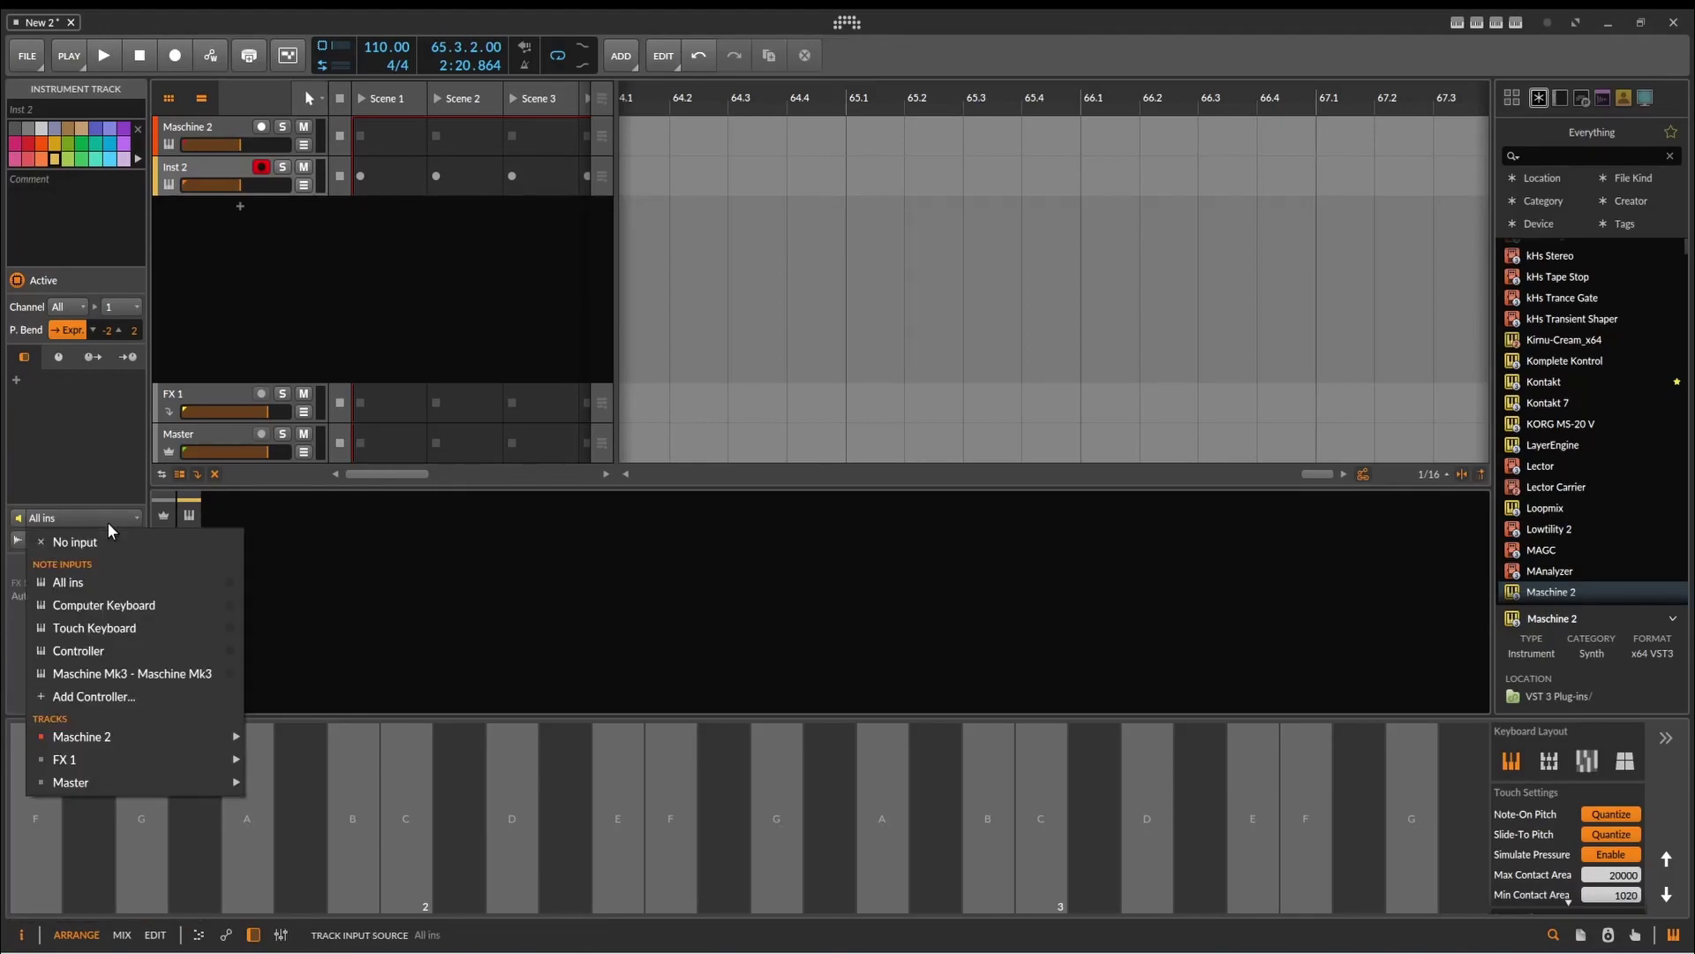
mouse_move(166, 729)
left_click(295, 743)
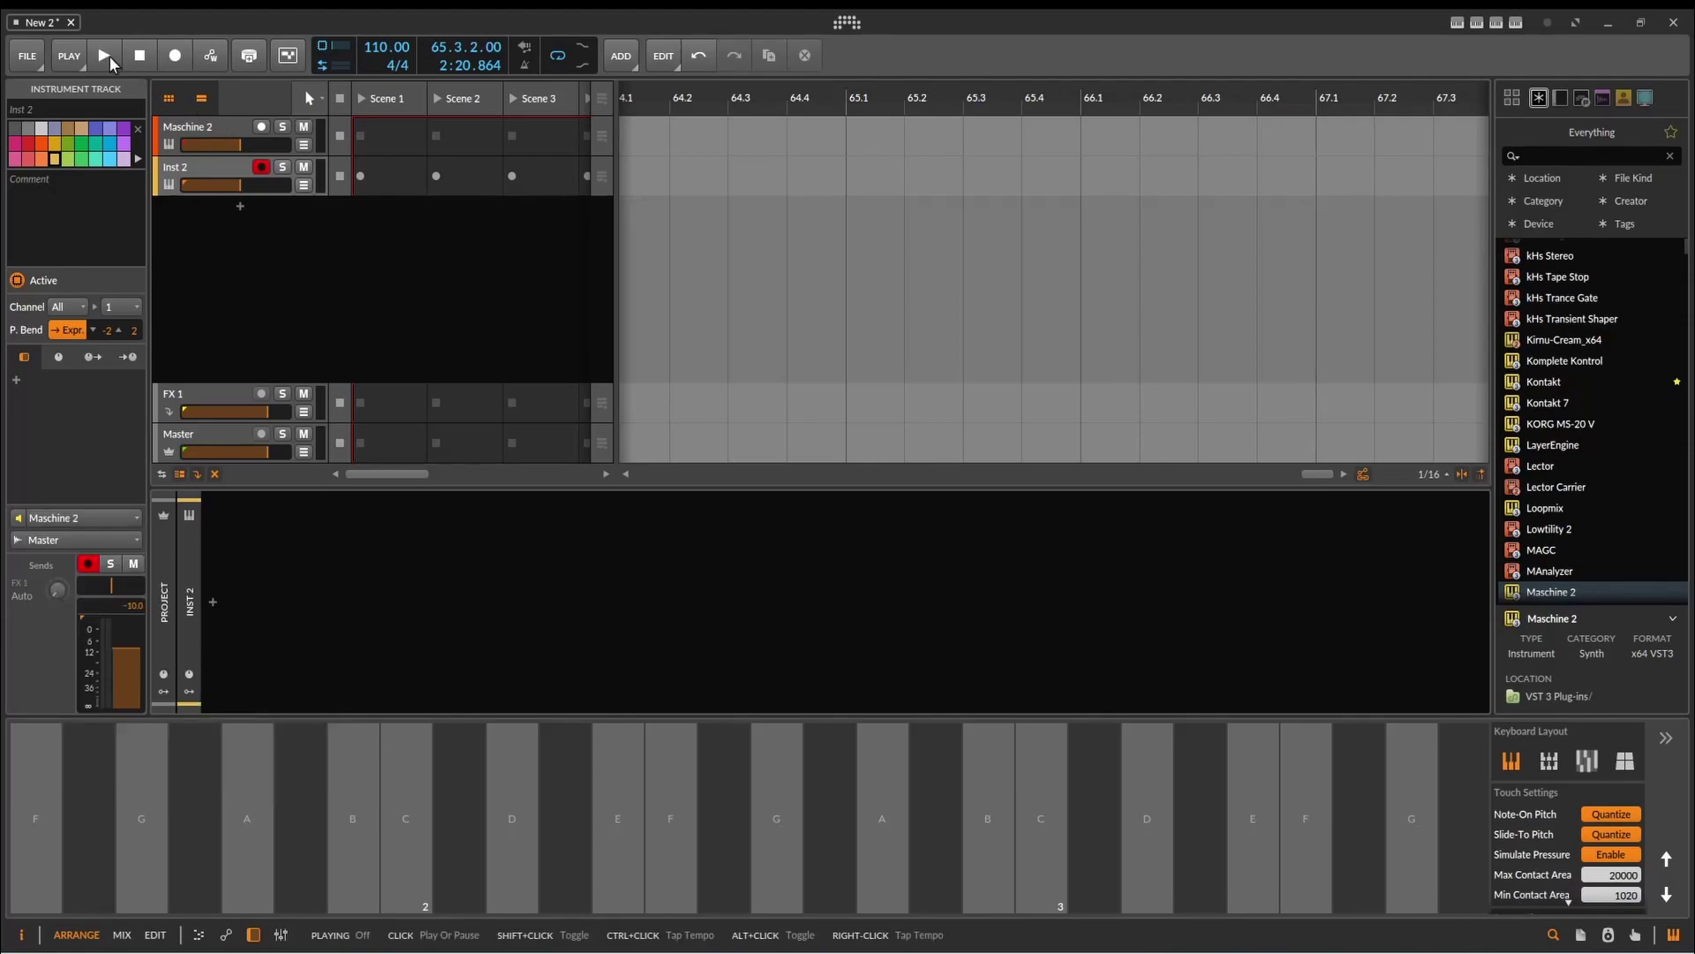
In Maschine 2, route the Clap 909 sound's MIDI output to Host on channel 6.
left_click(190, 130)
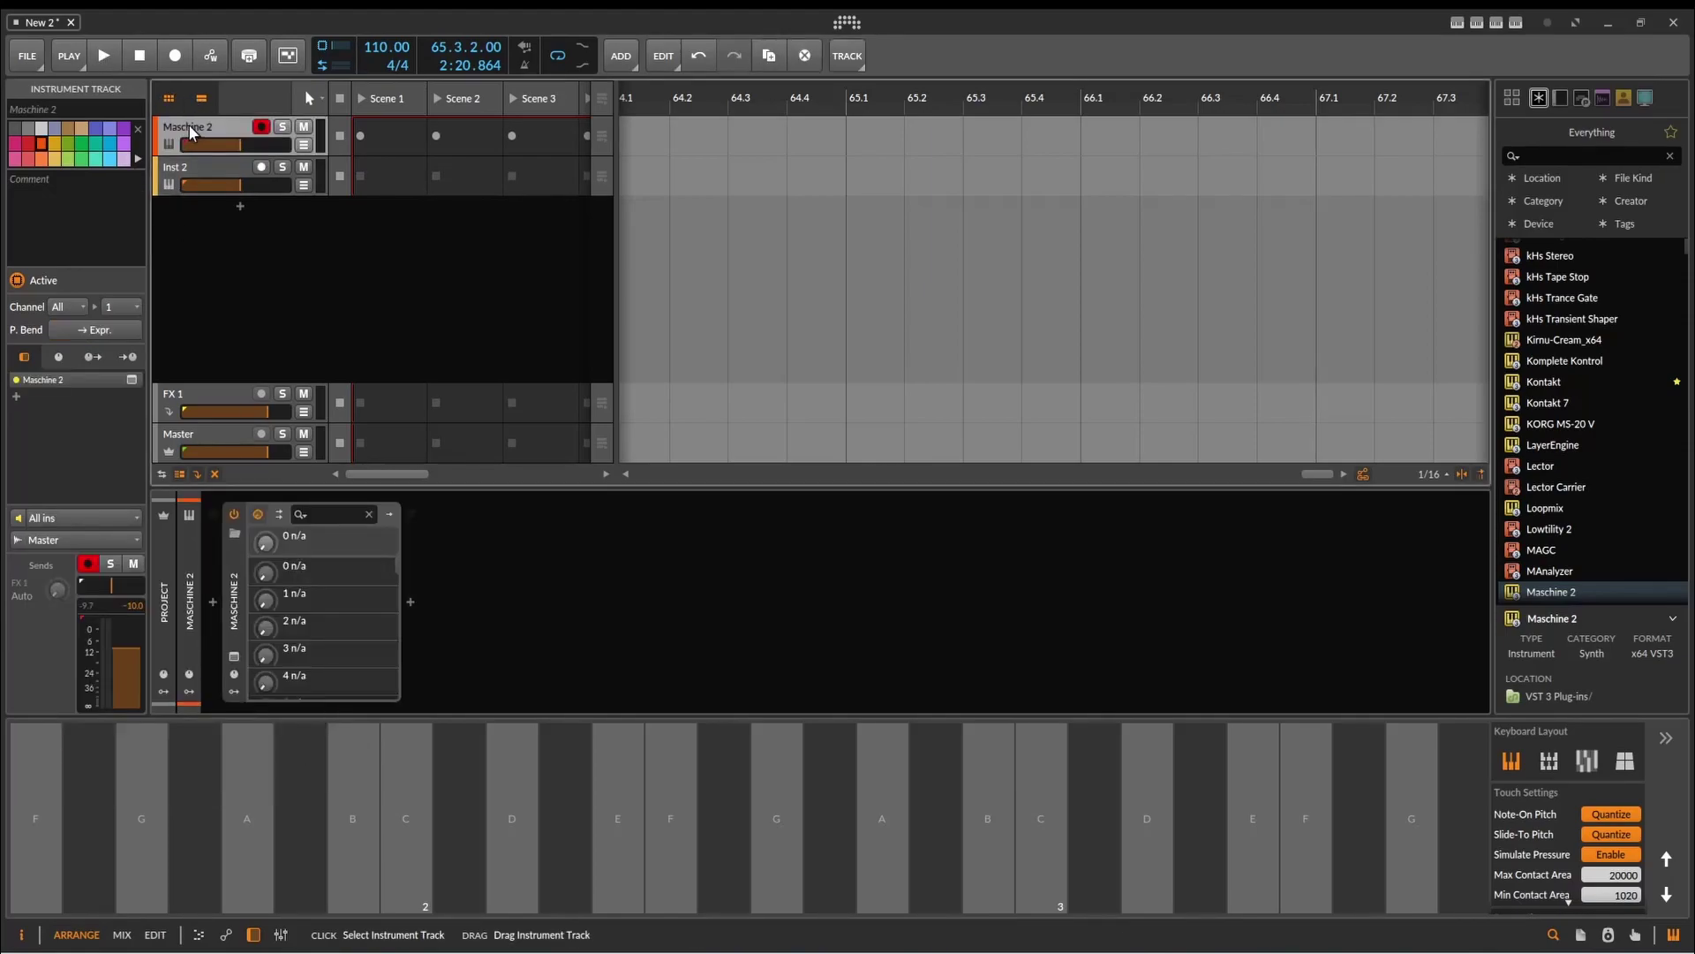
left_click(234, 656)
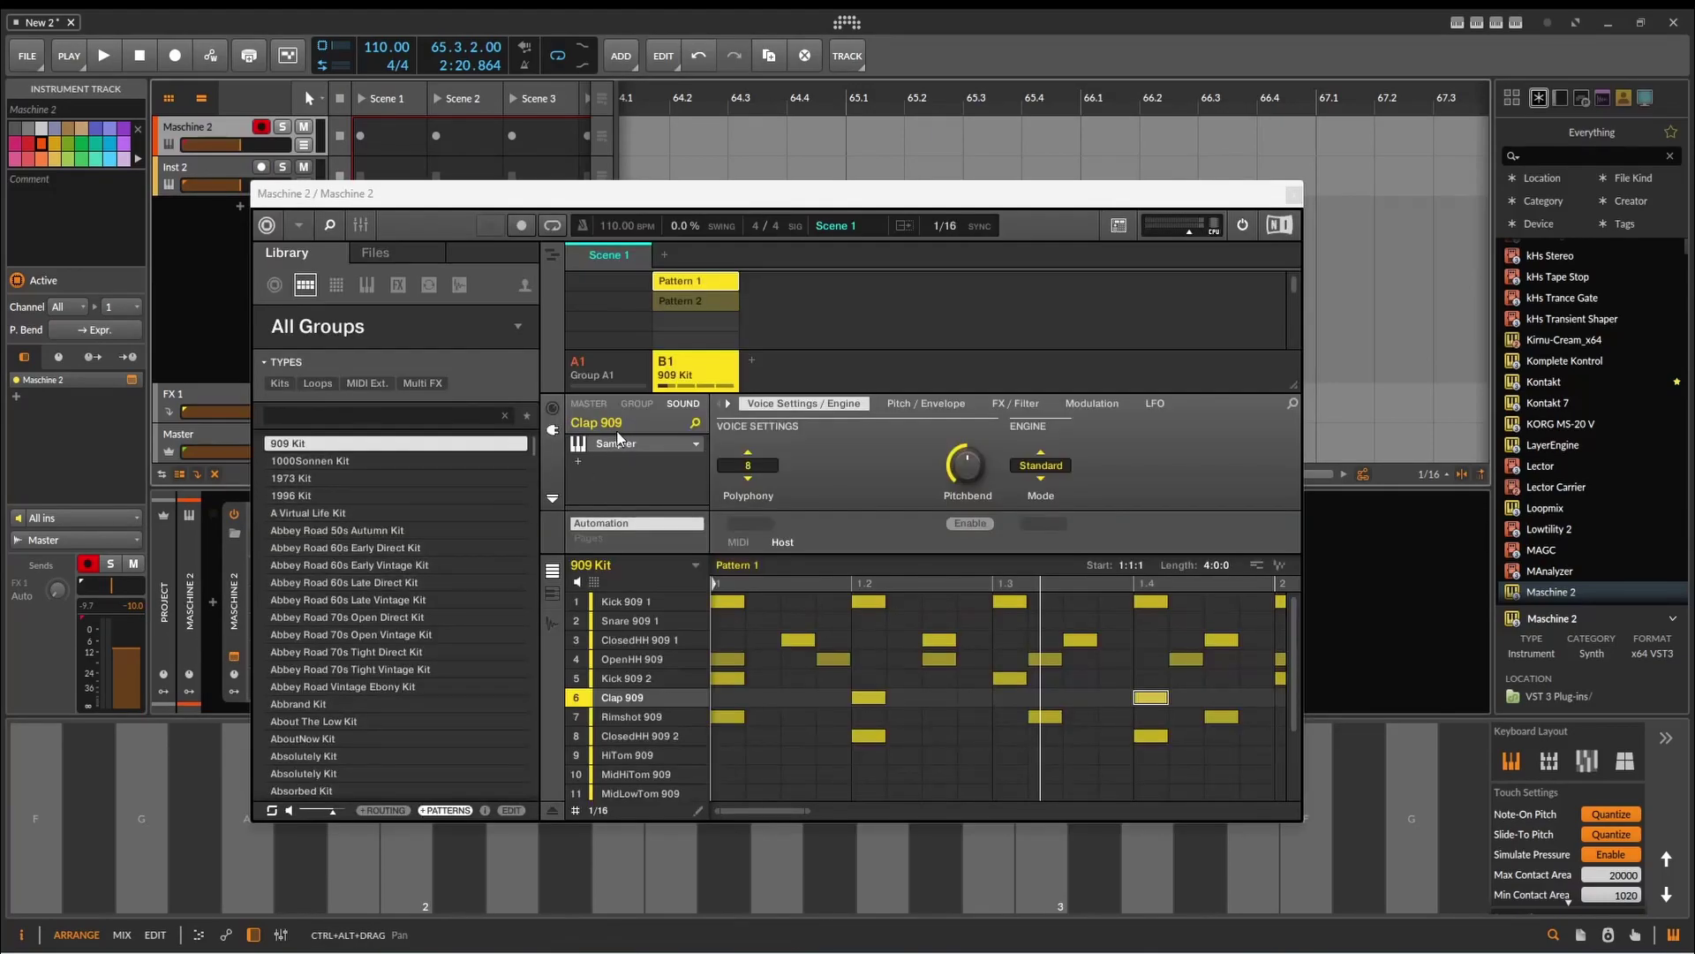
left_click(650, 402)
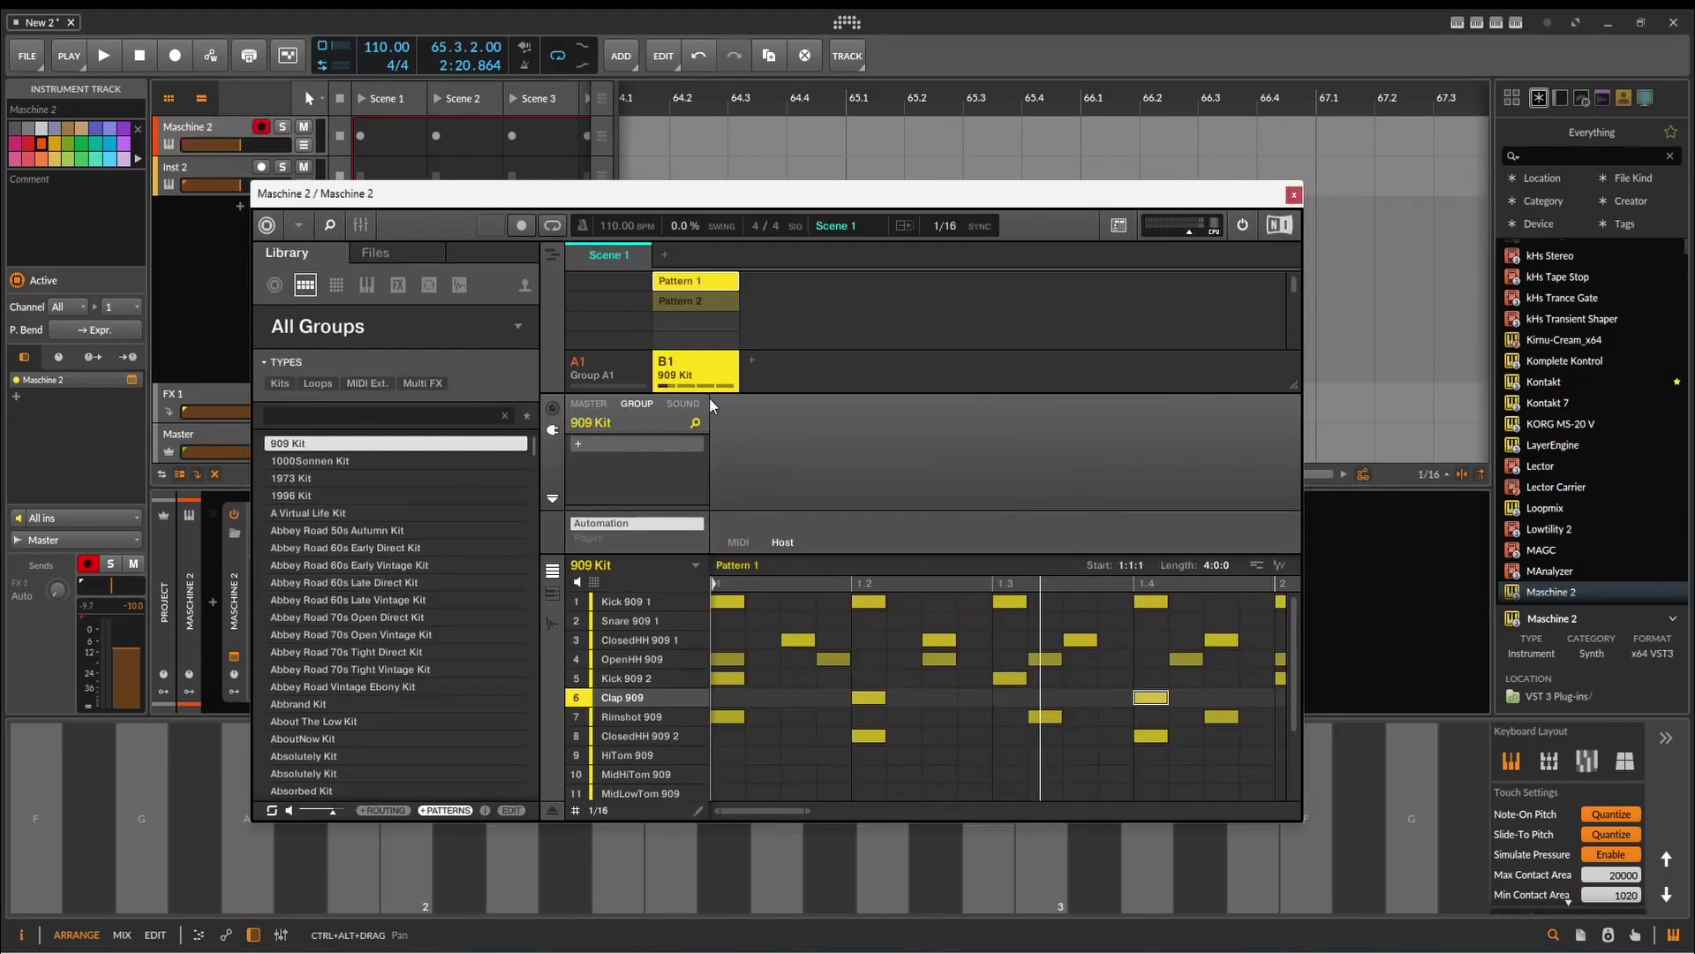
left_click(553, 409)
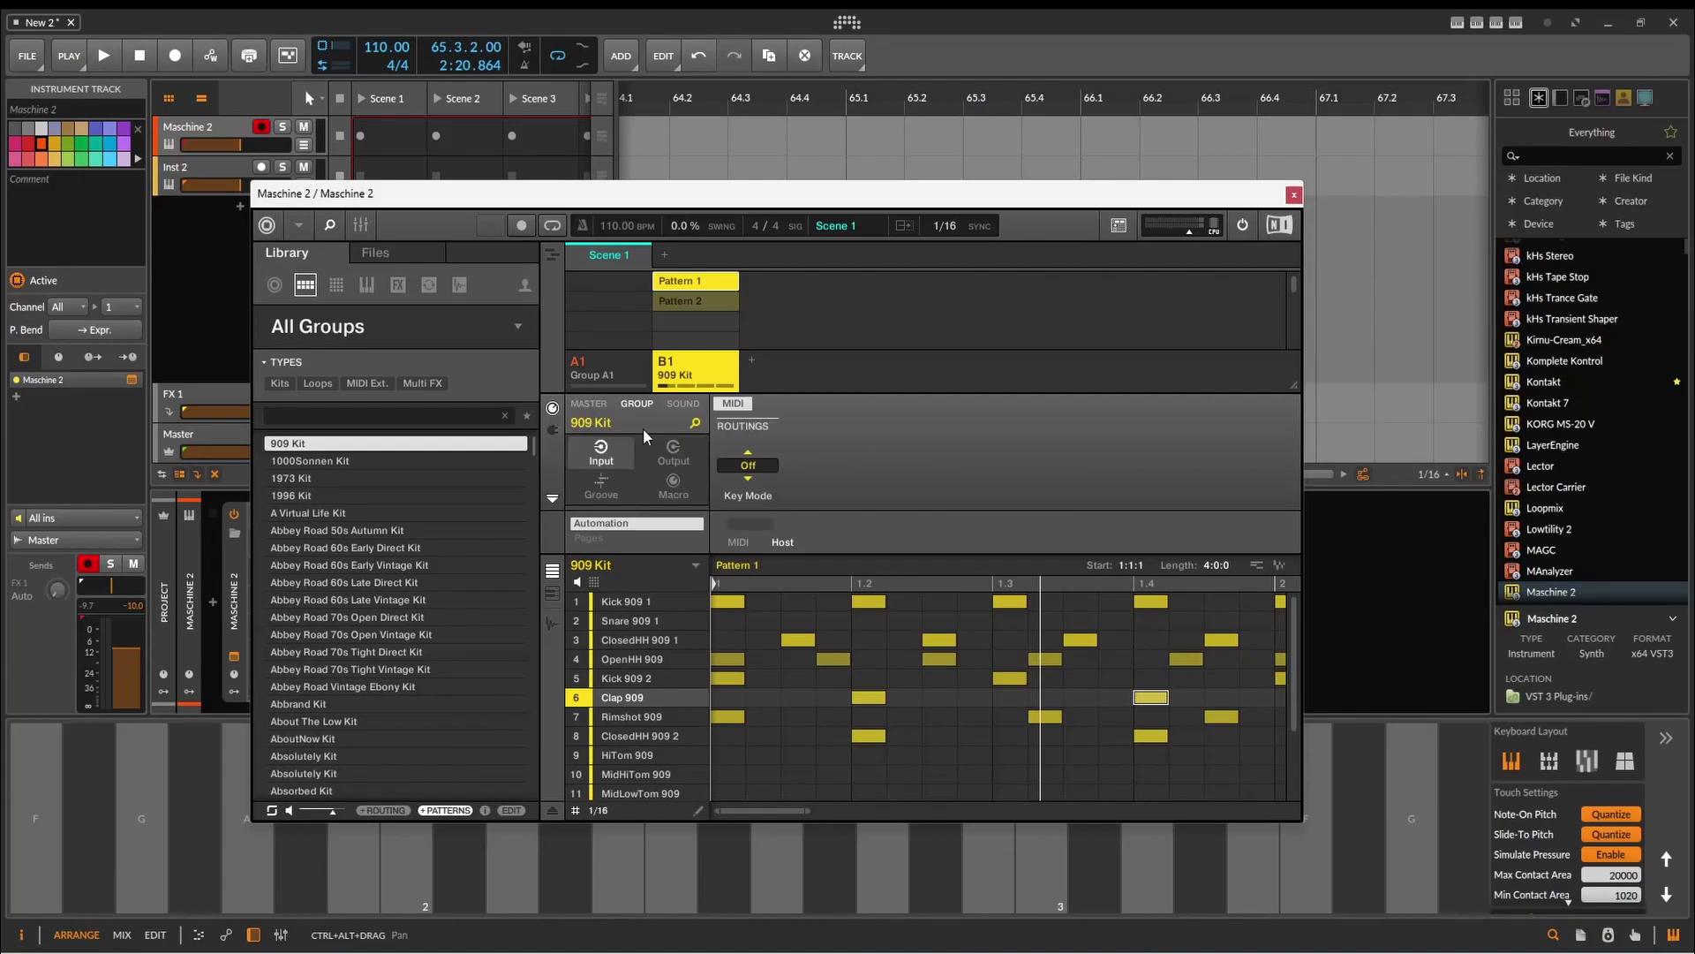
left_click(671, 455)
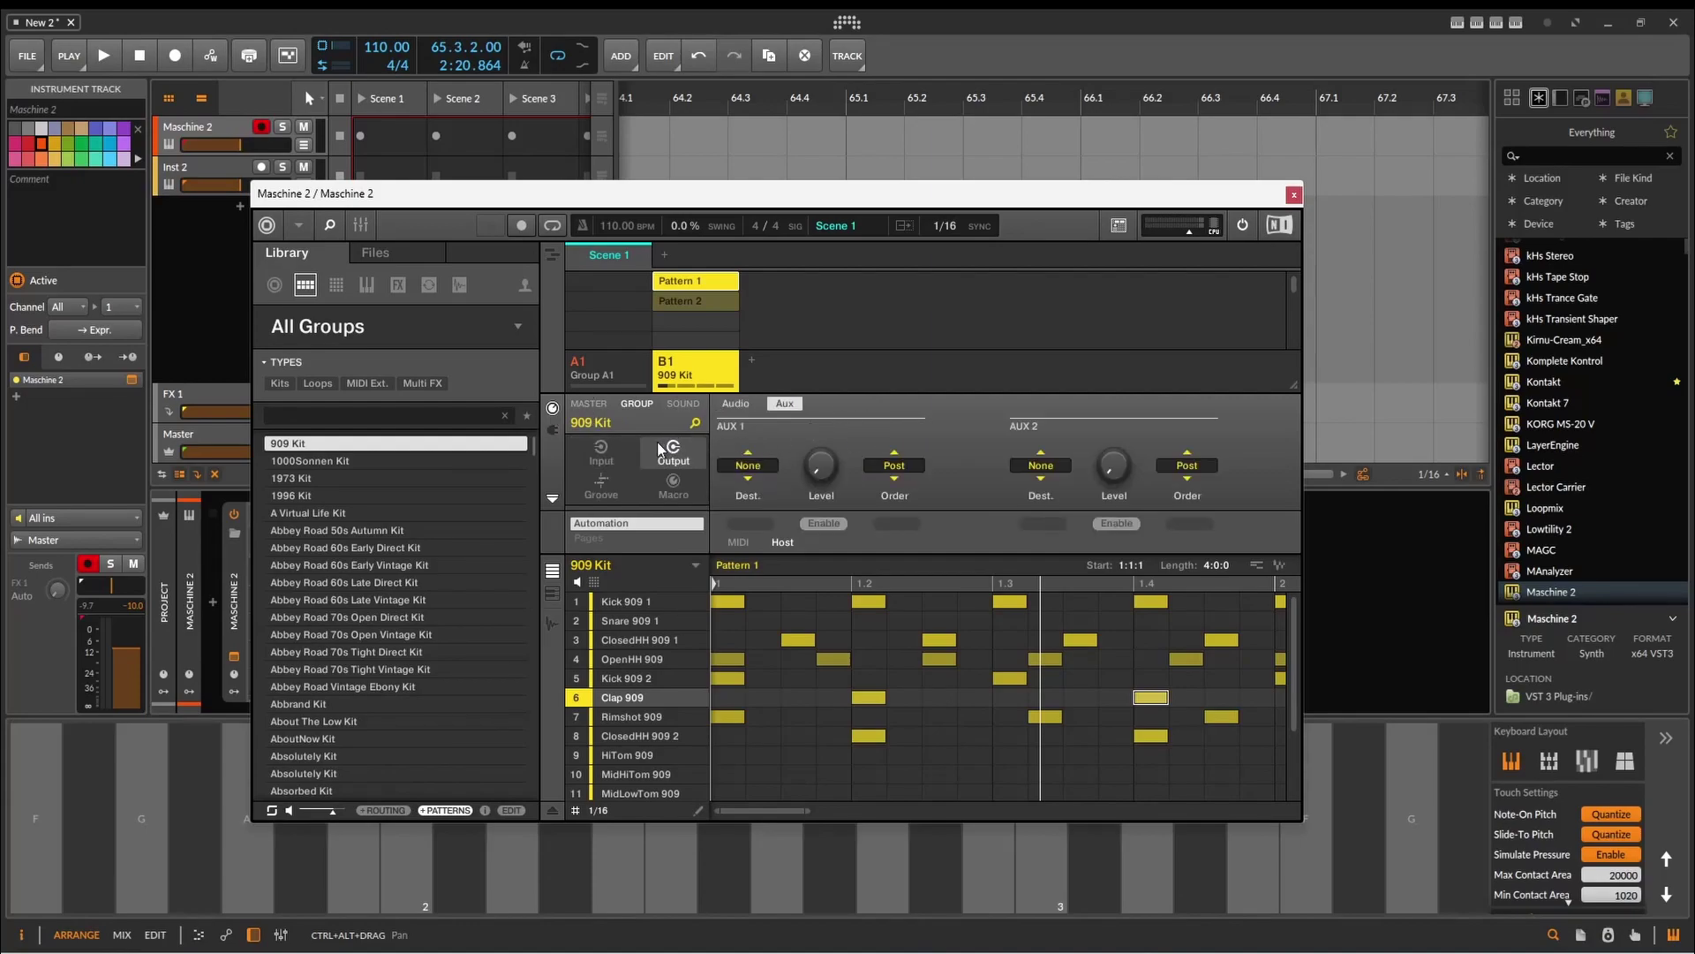
left_click(683, 404)
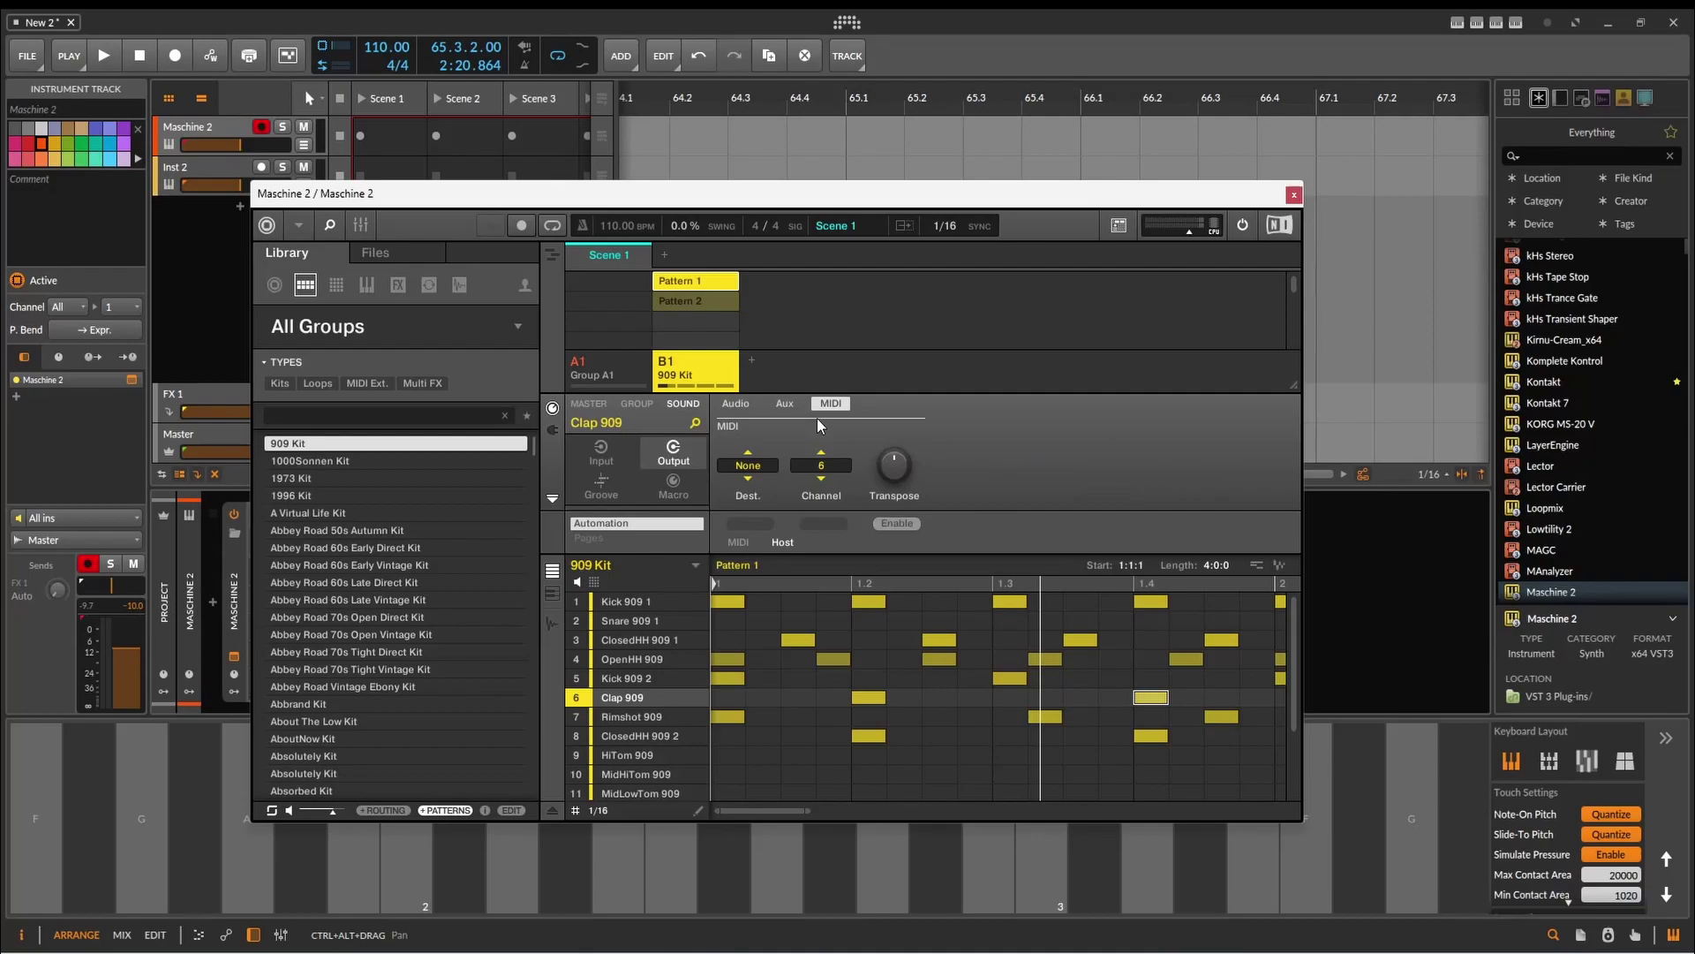
left_click(737, 465)
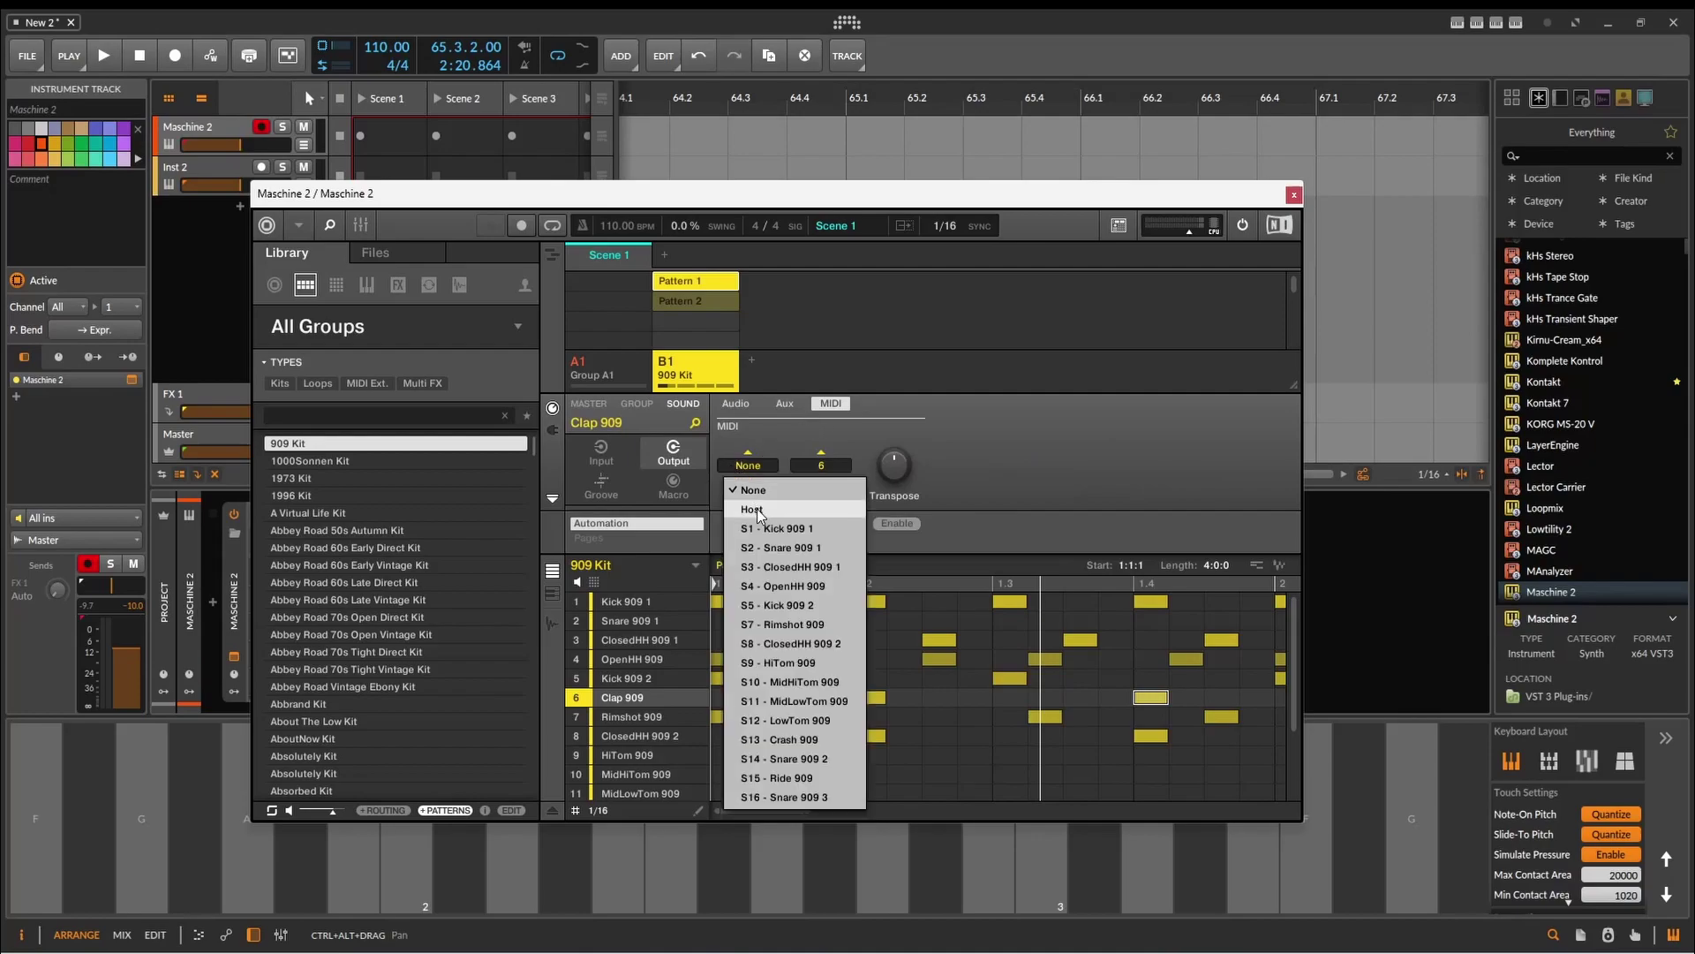
left_click(755, 509)
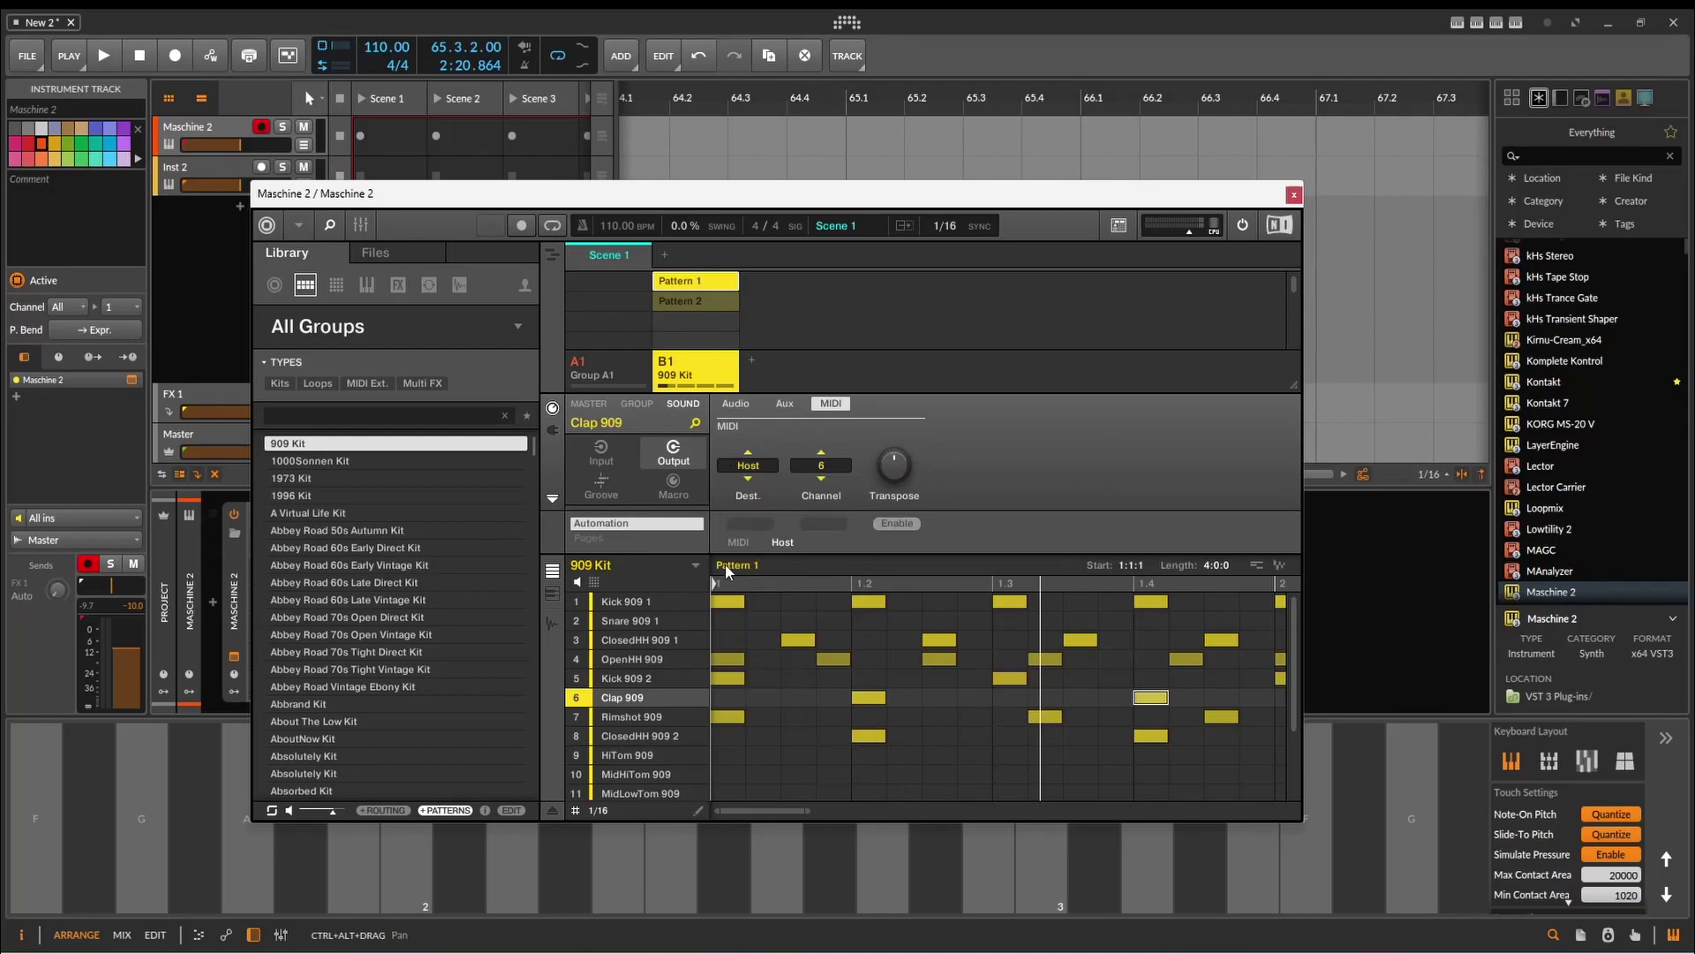
left_click_drag(395, 190, 368, 248)
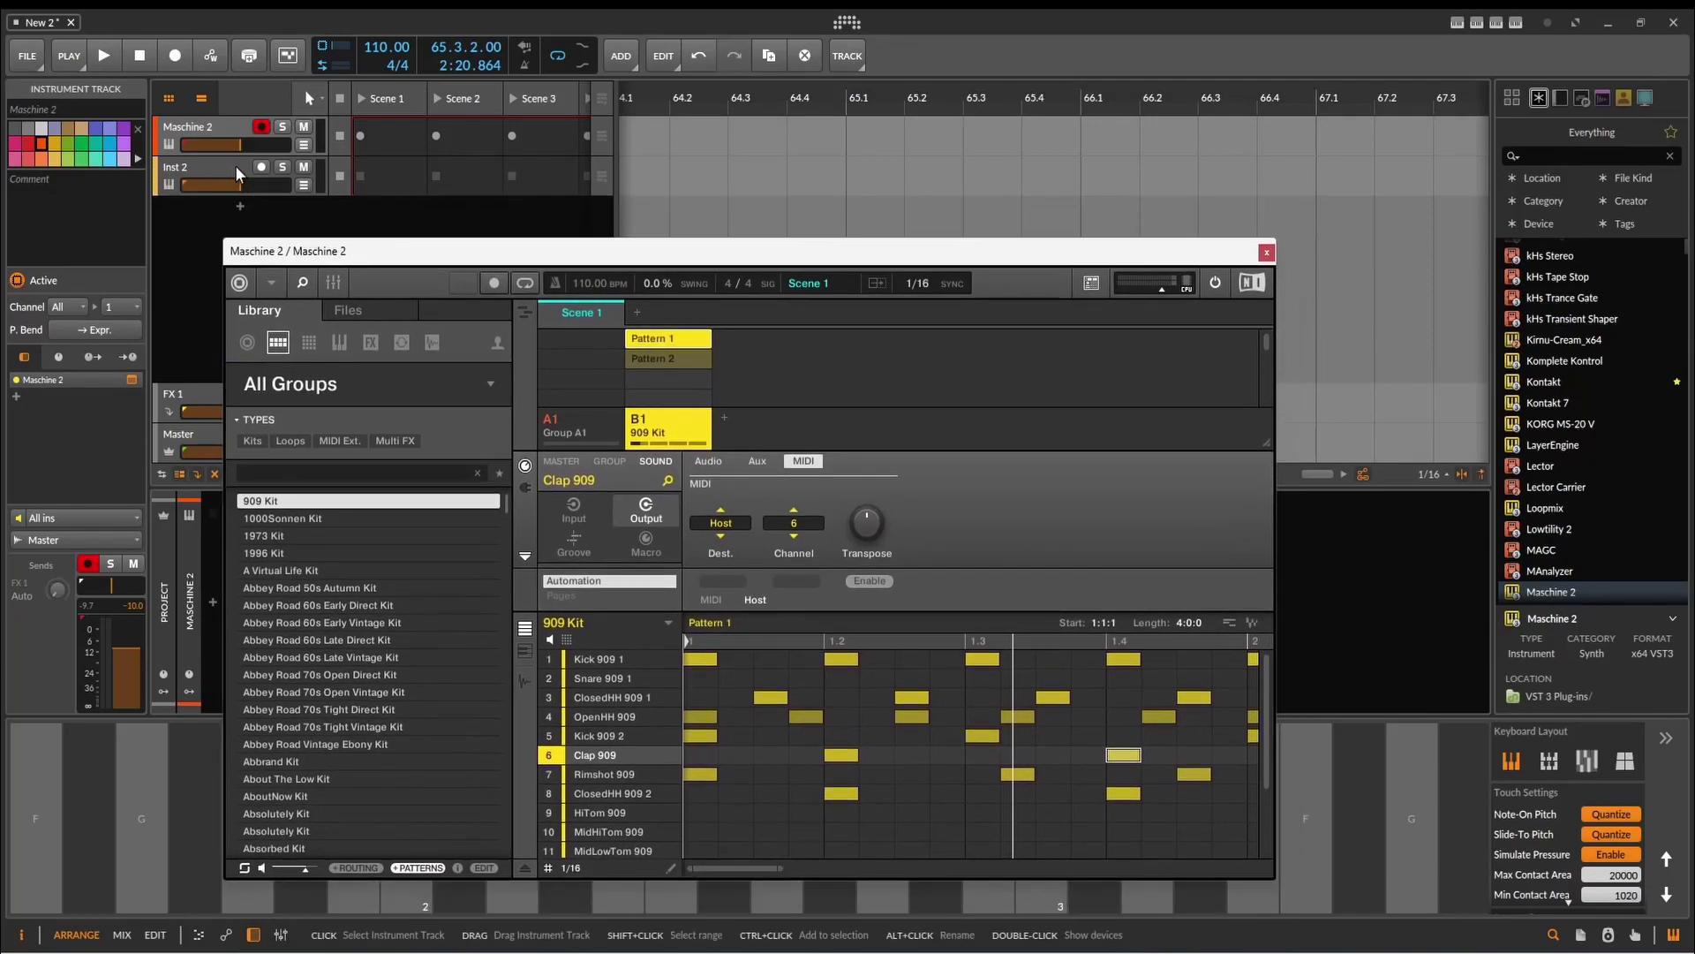
Record the Clap 909 pattern onto armed Inst 2 as clip Inst 2 #1, then select it.
left_click(262, 167)
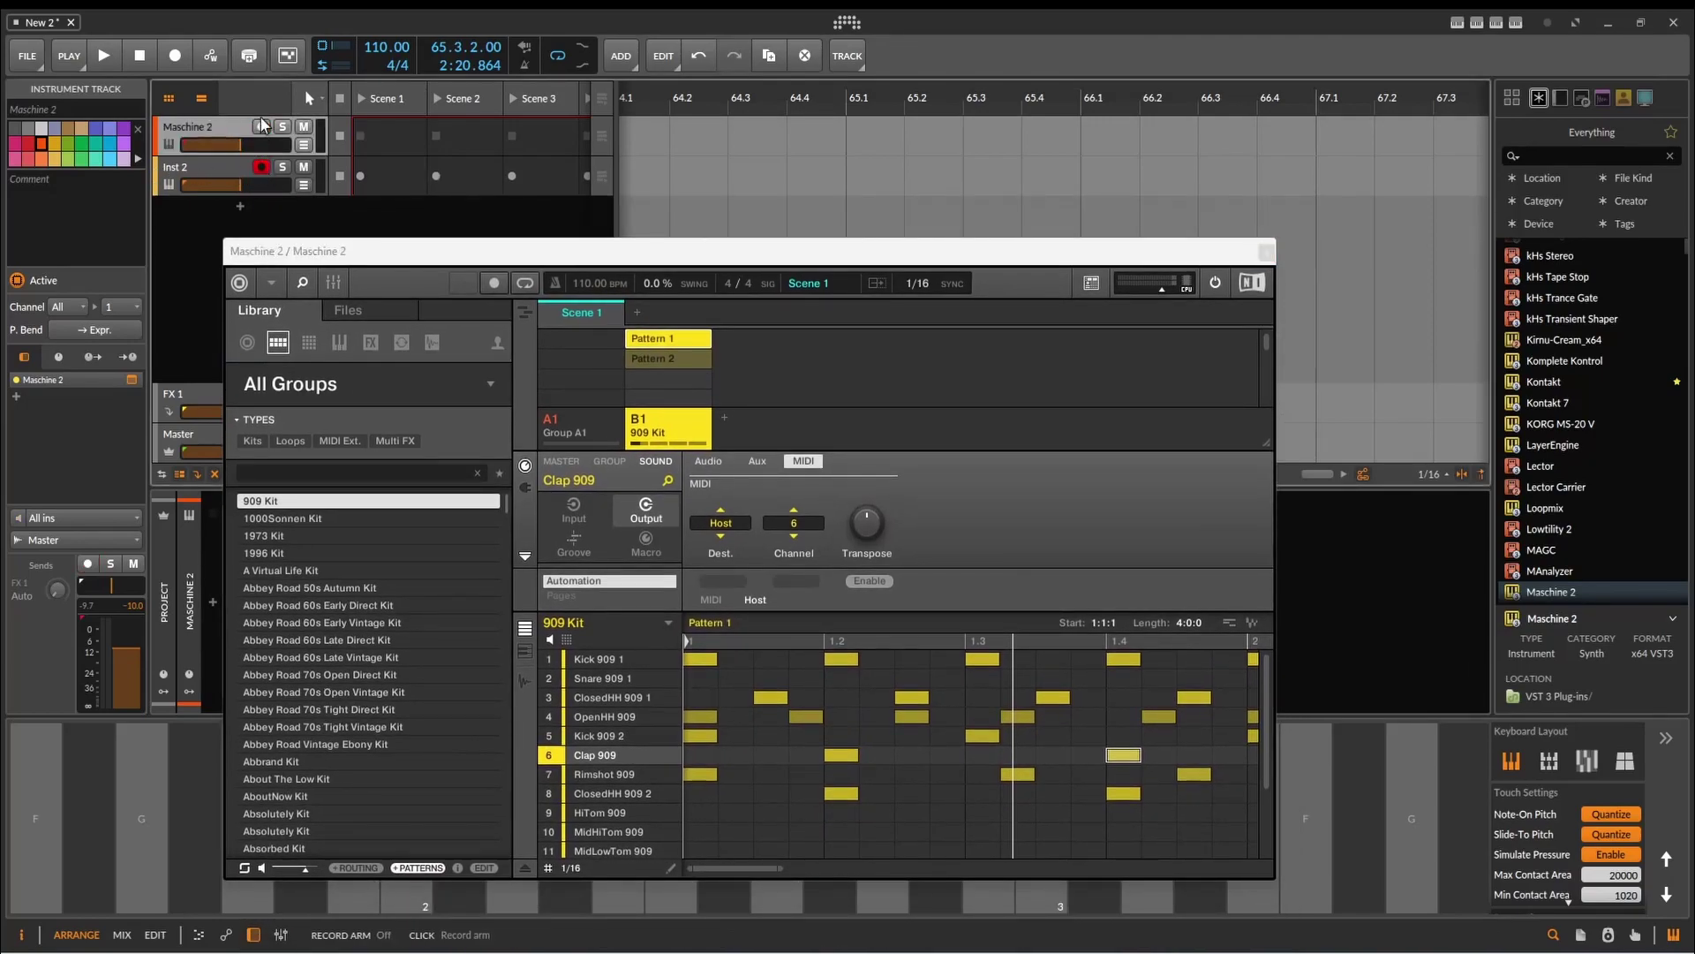
left_click(176, 54)
left_click(103, 55)
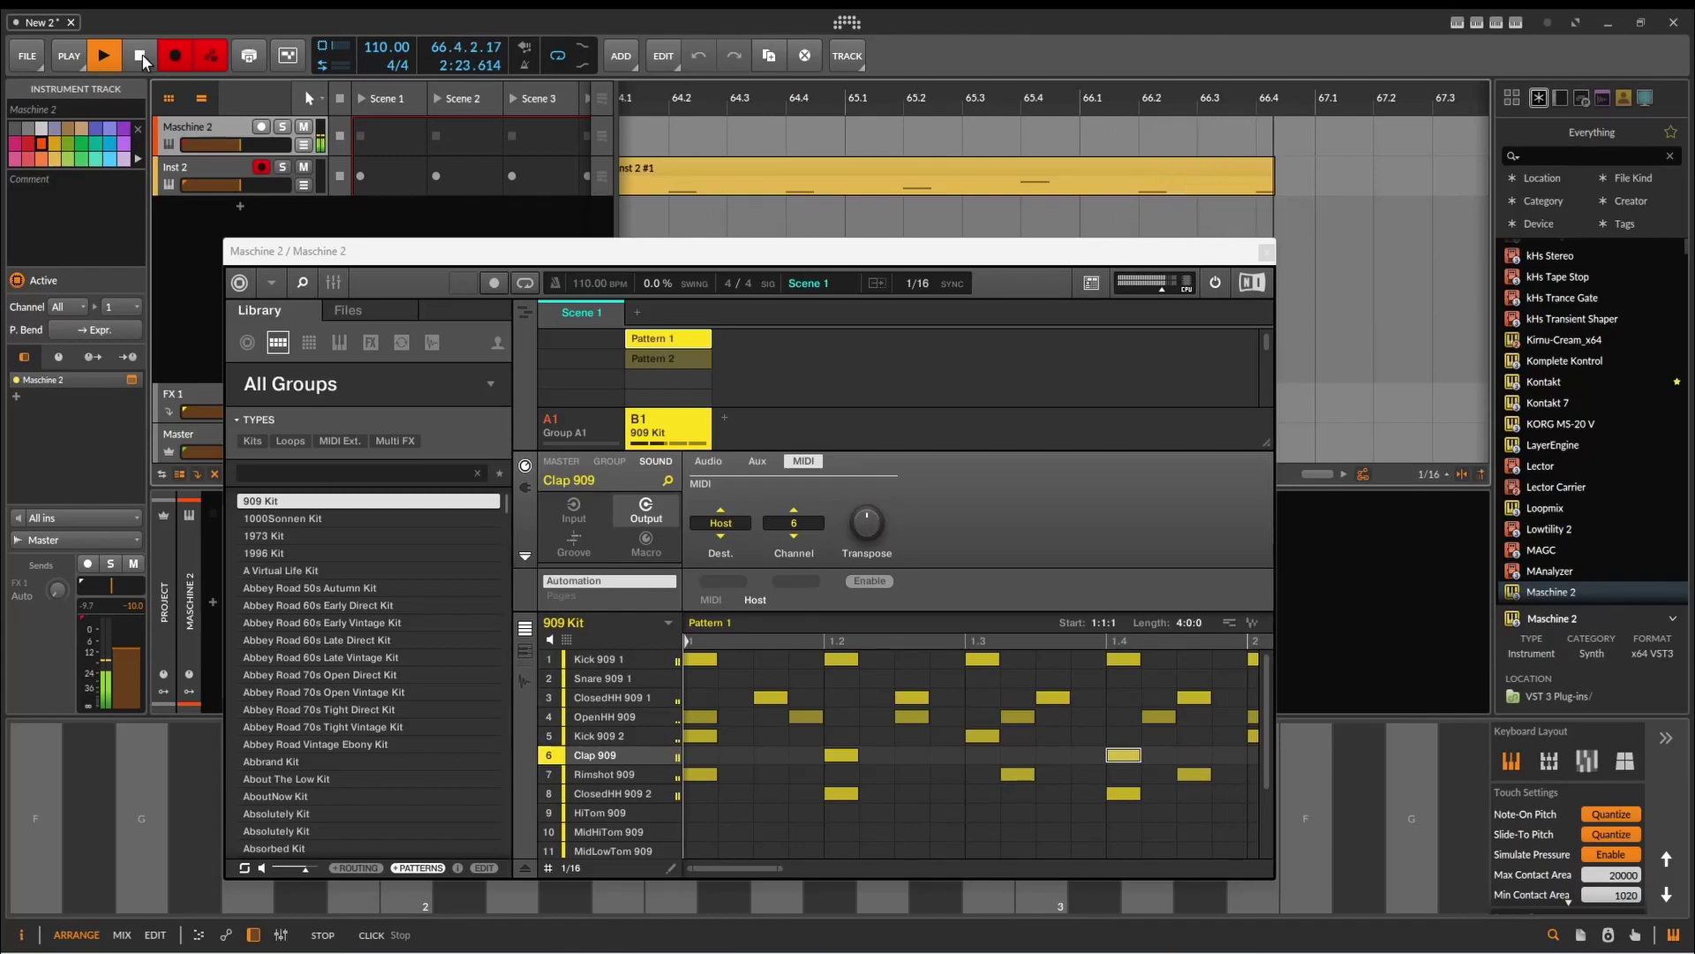
left_click(140, 58)
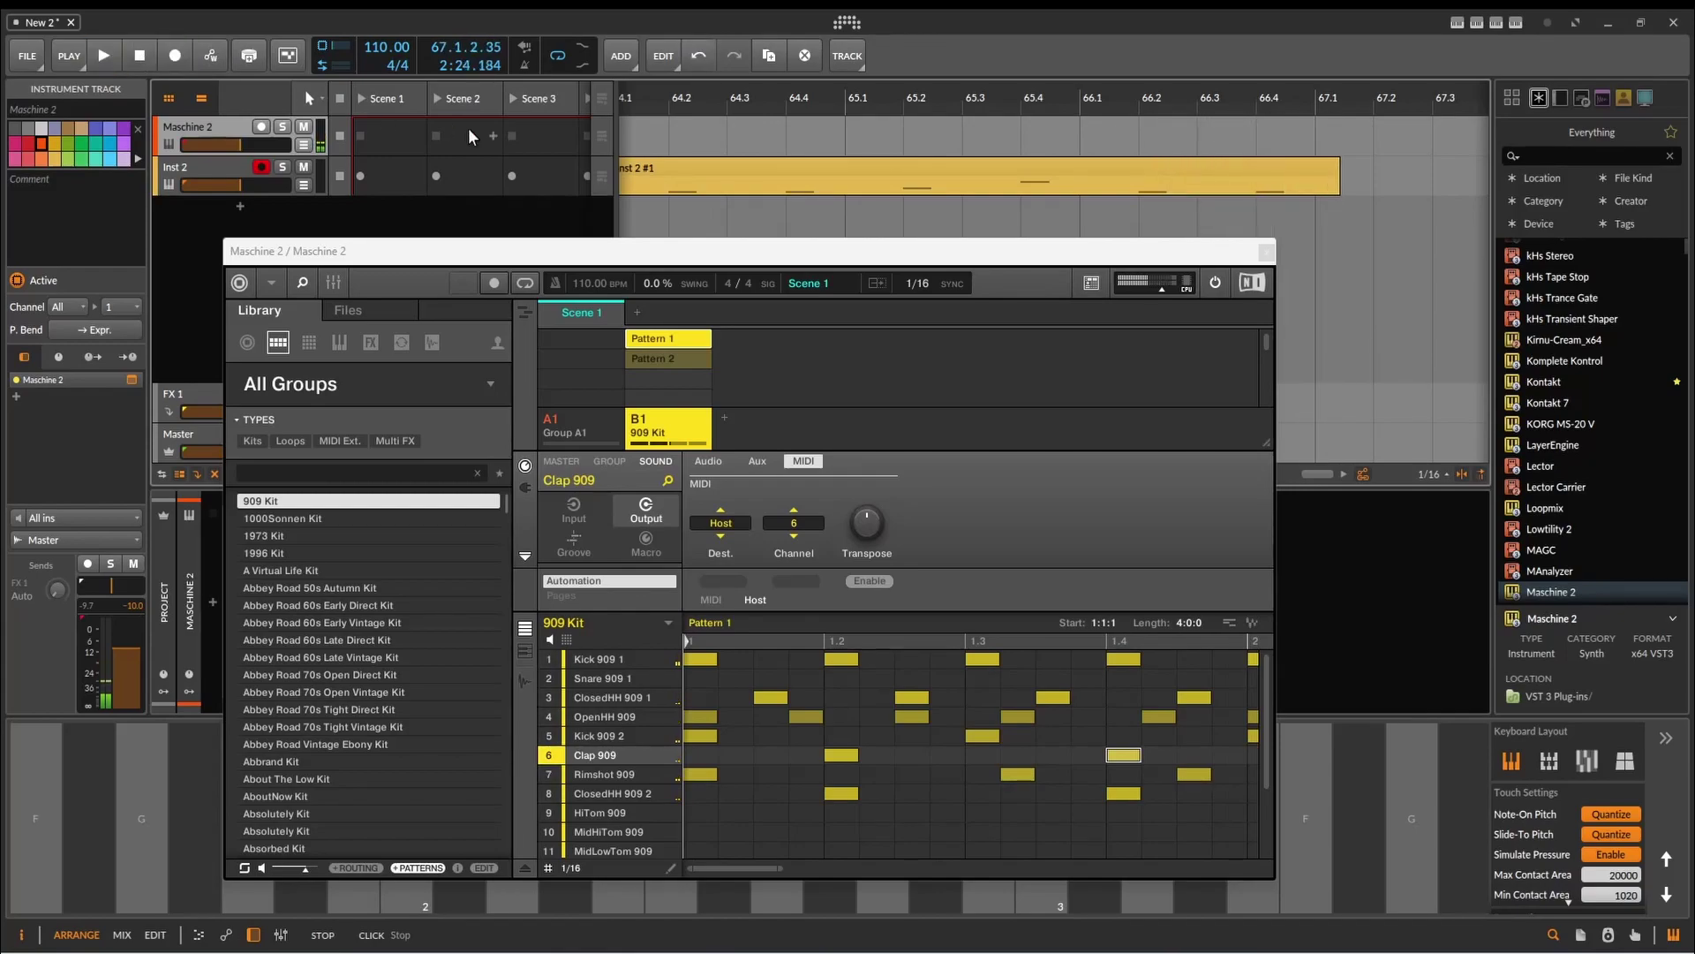
left_click(728, 179)
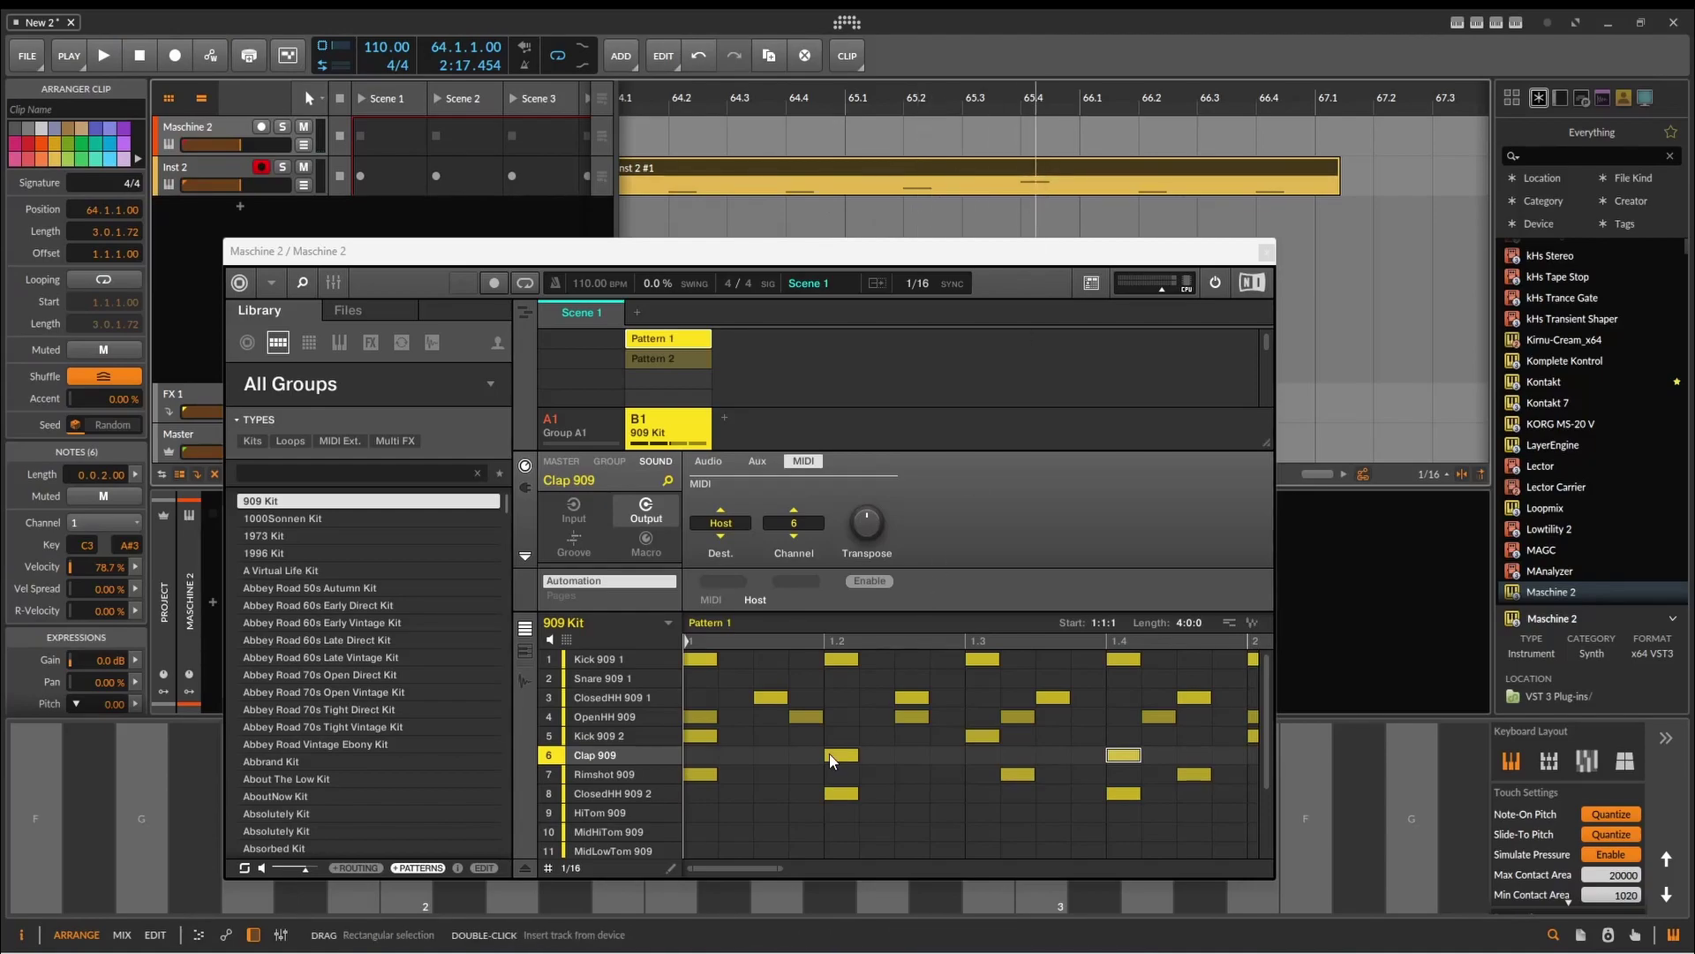
Check the clip's notes in the piano roll, move Inst 2 #1 to 64.1.4.00, and close Maschine 2.
left_click(523, 650)
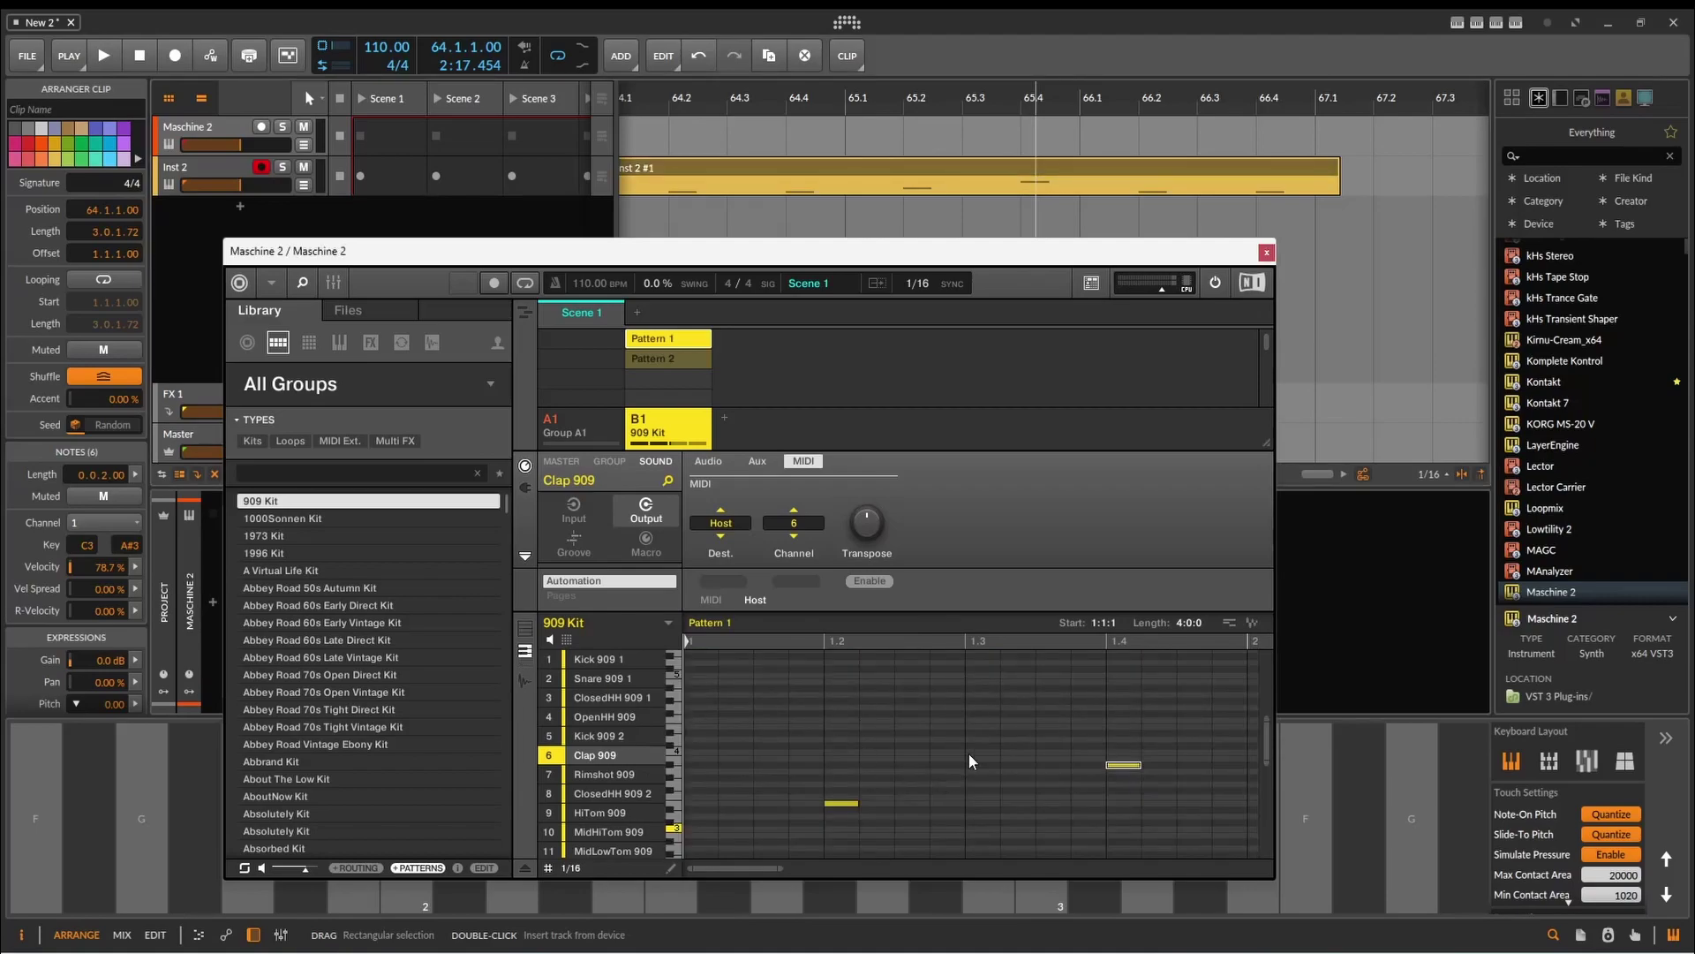
scroll(968, 754, "down", 3)
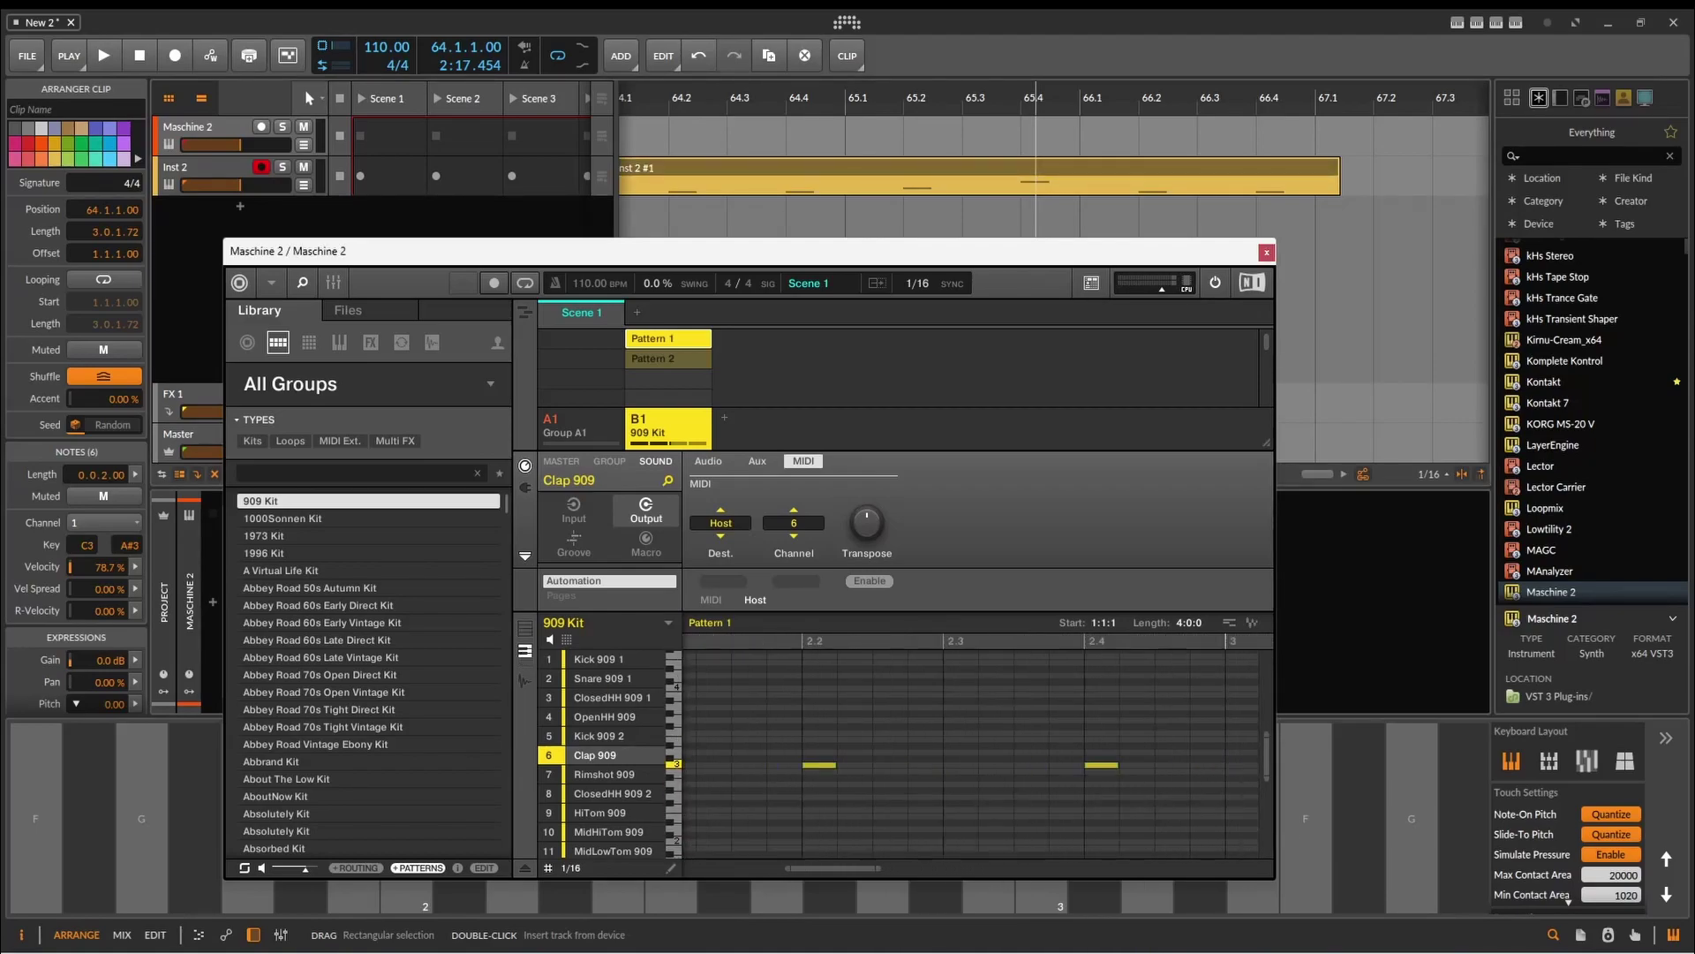
scroll(971, 751, "right", 1)
scroll(968, 746, "left", 1)
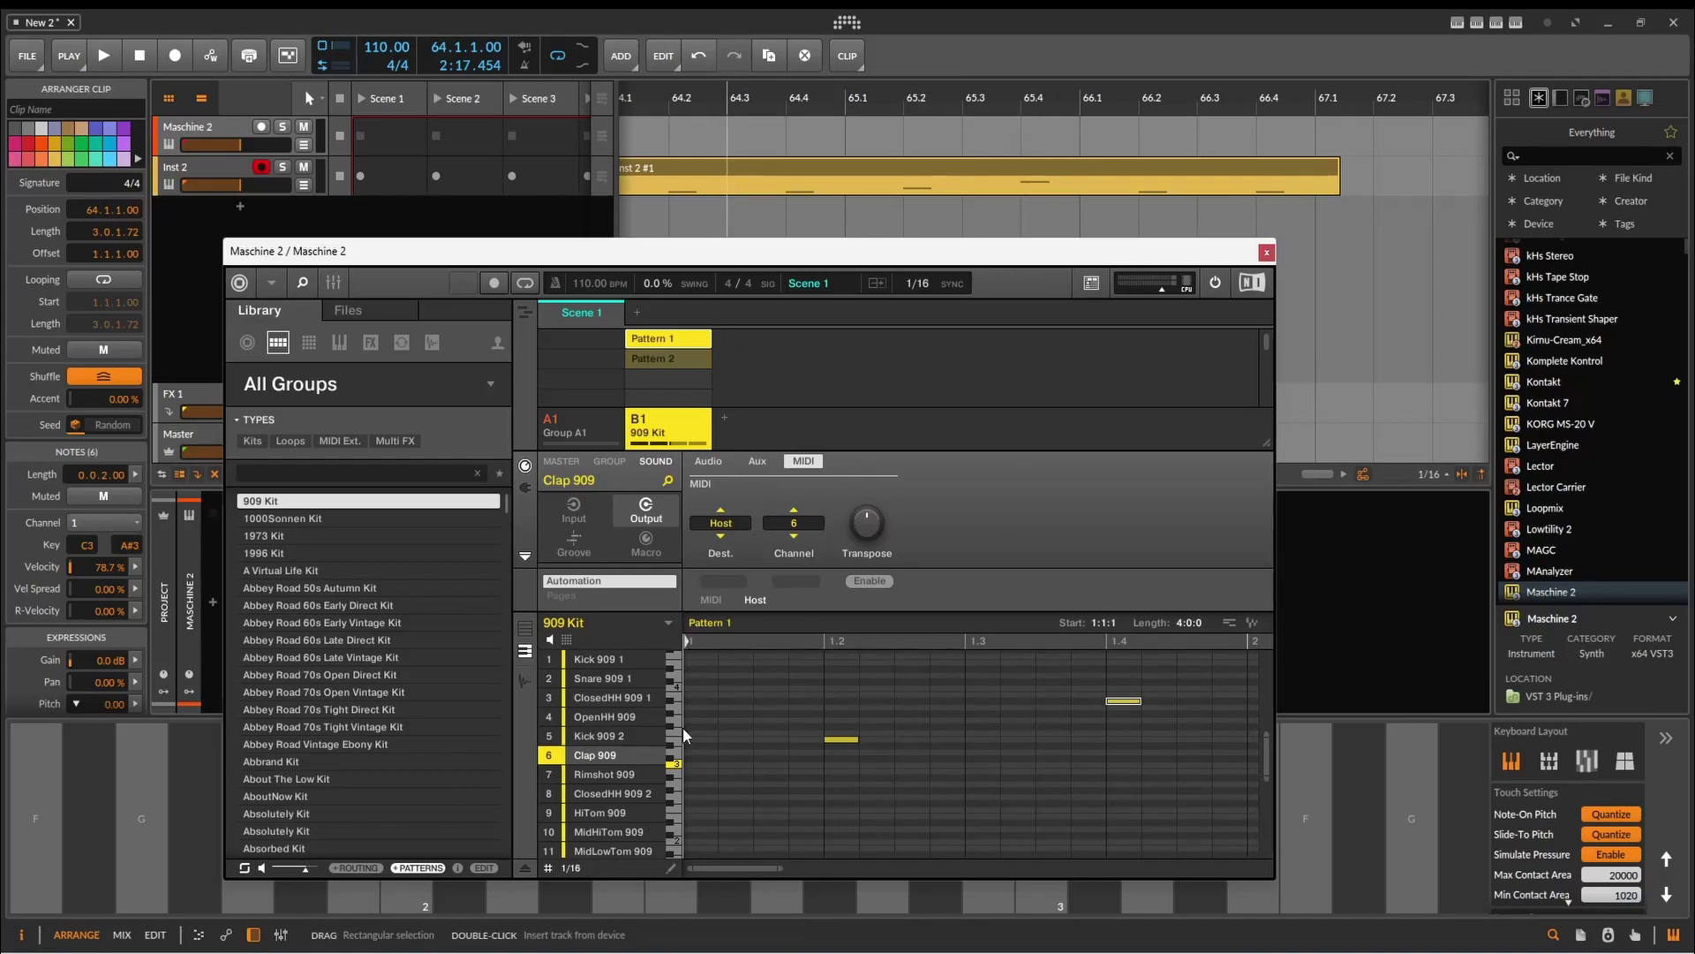
mouse_move(730, 867)
left_mouse_down()
mouse_move(821, 867)
mouse_move(763, 867)
left_mouse_up()
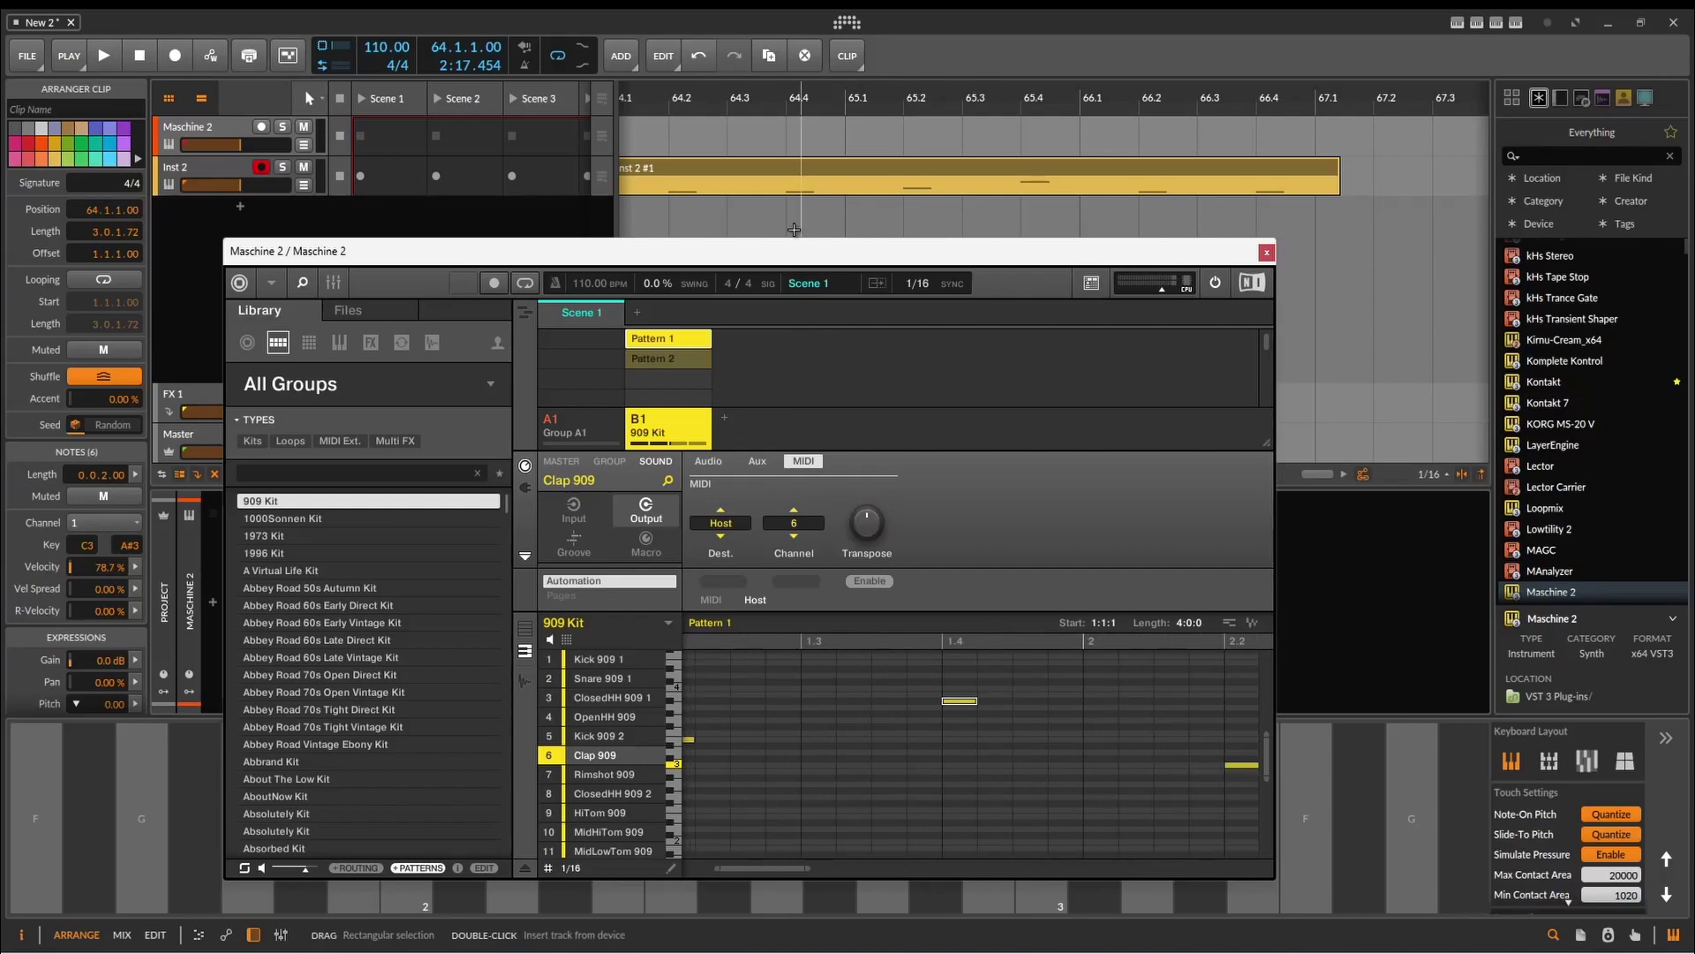
left_click_drag(786, 162, 830, 163)
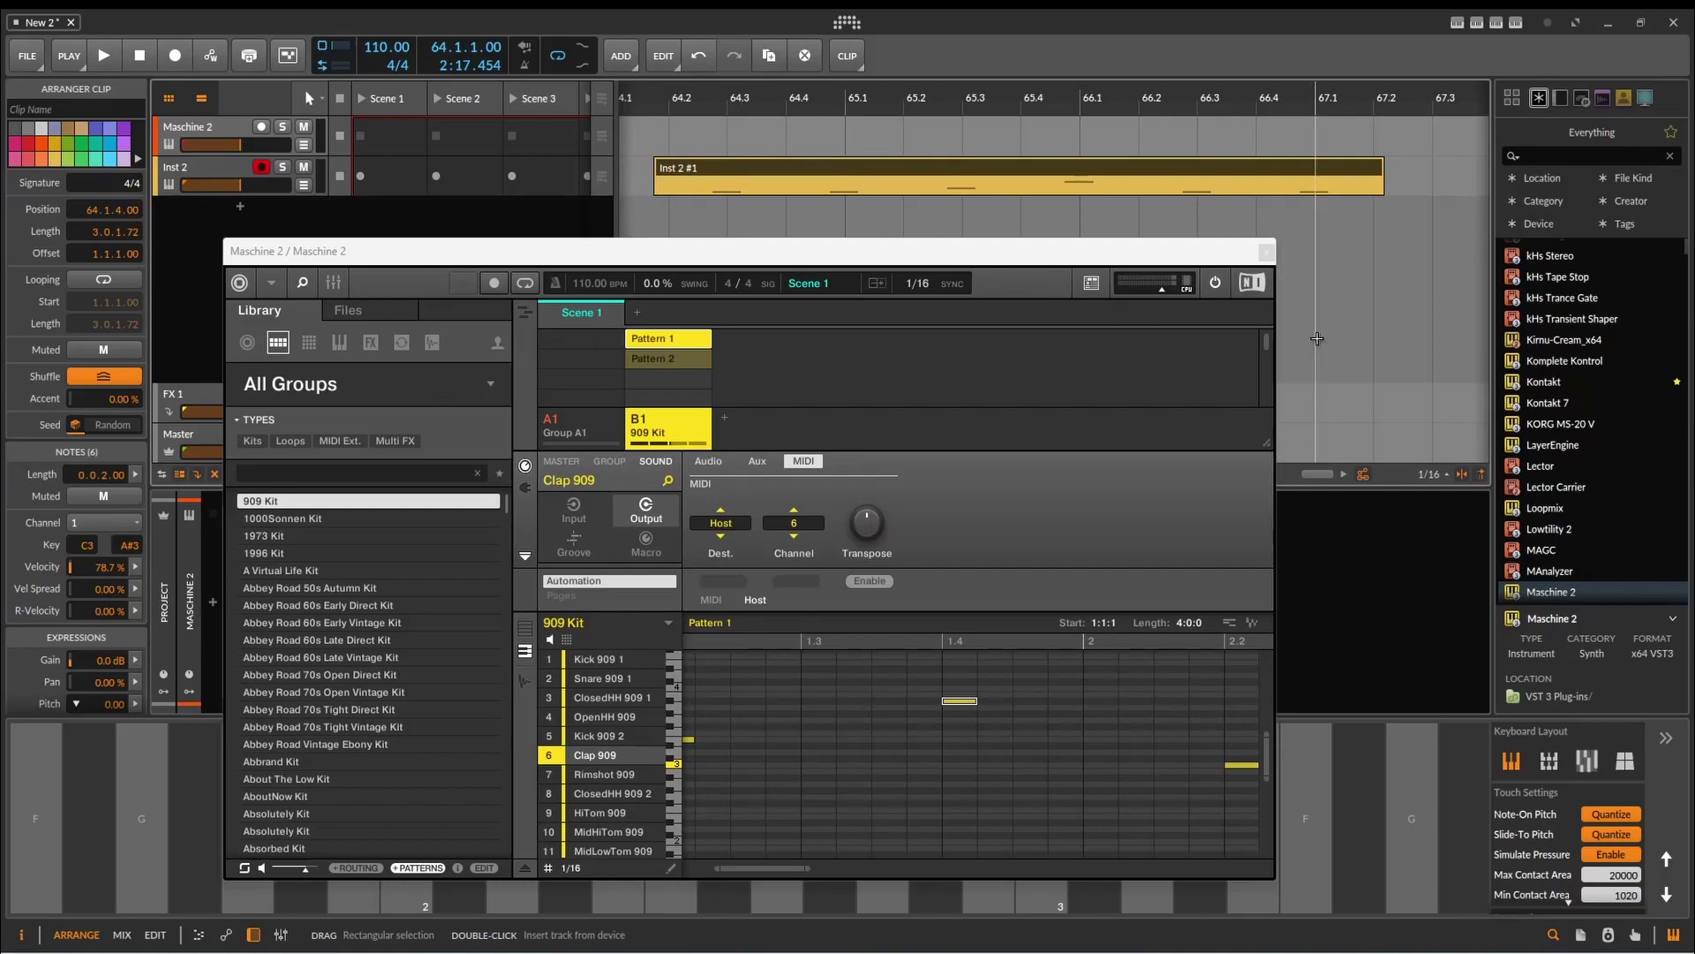
left_click(1266, 253)
Add Massive X after Maschine 2 on the track and start playback.
scroll(1619, 339, "down", 5)
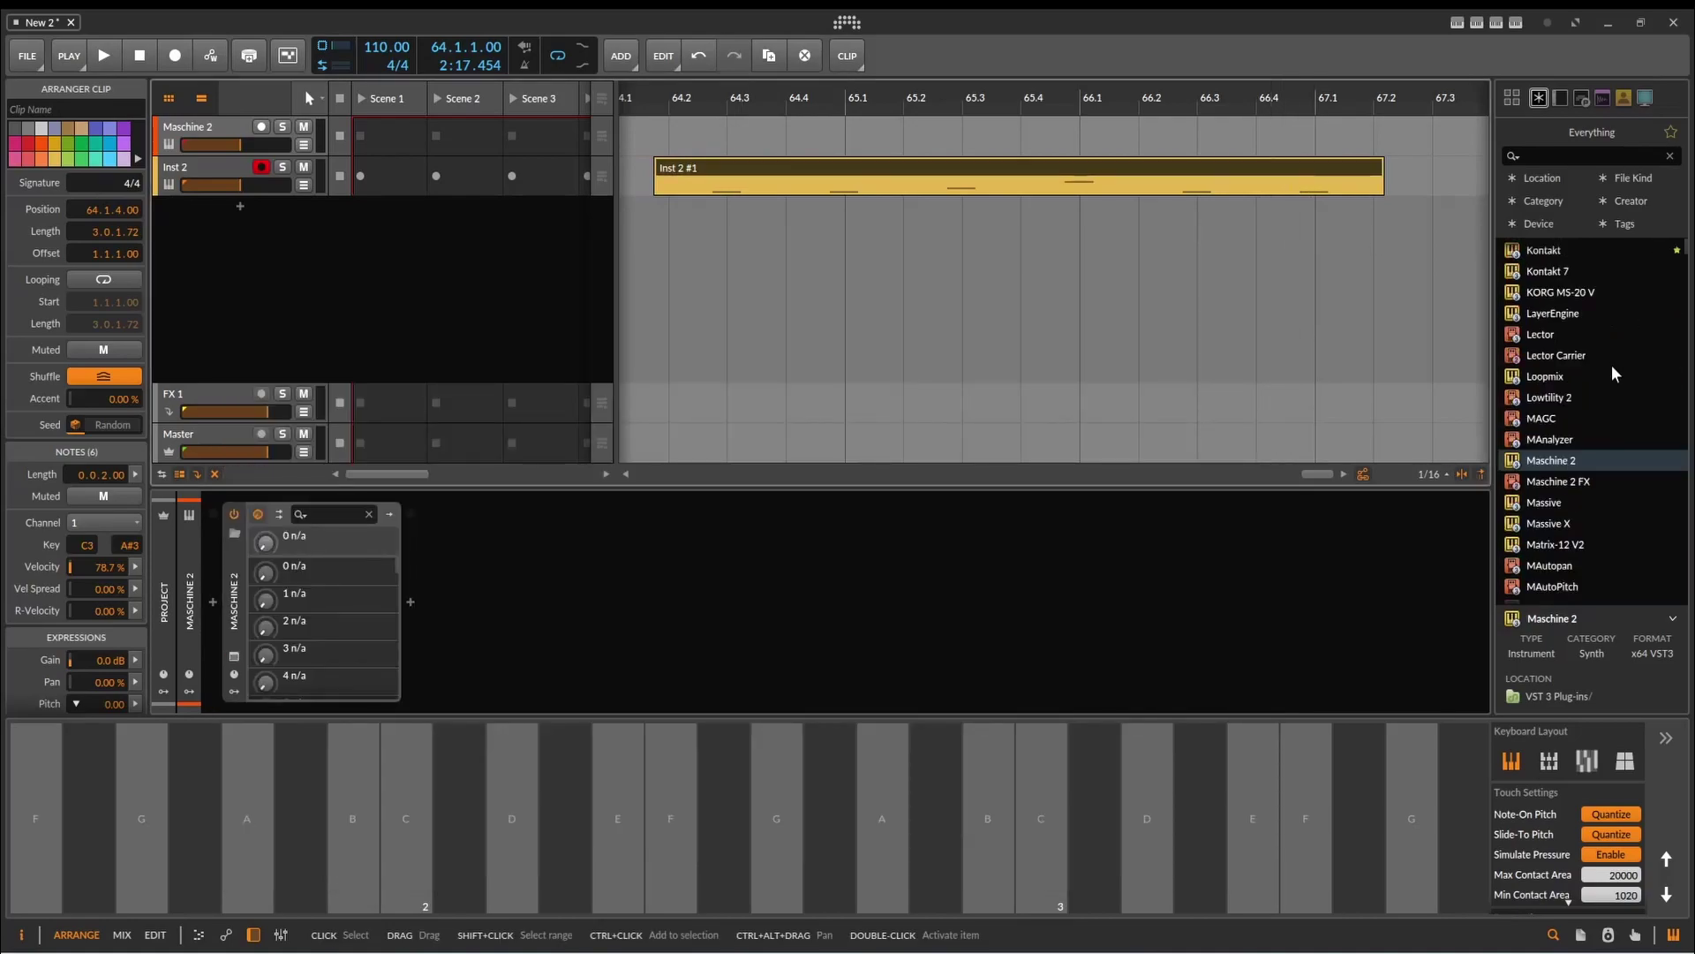
double_click(1559, 458)
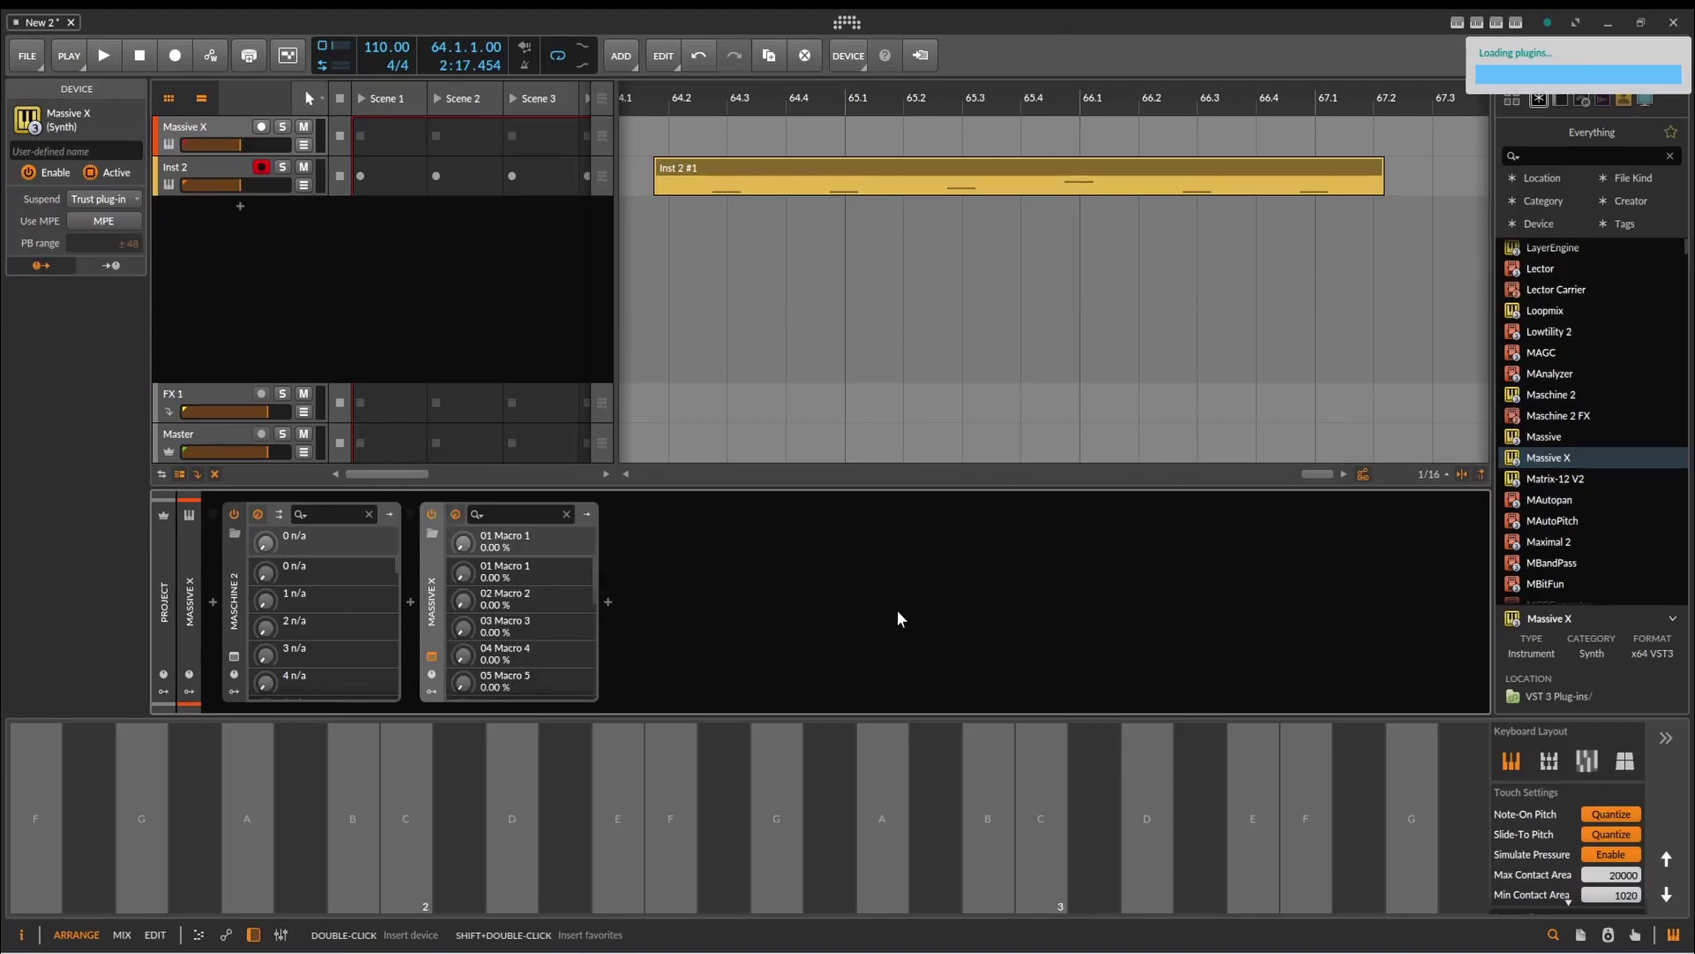
left_click(103, 55)
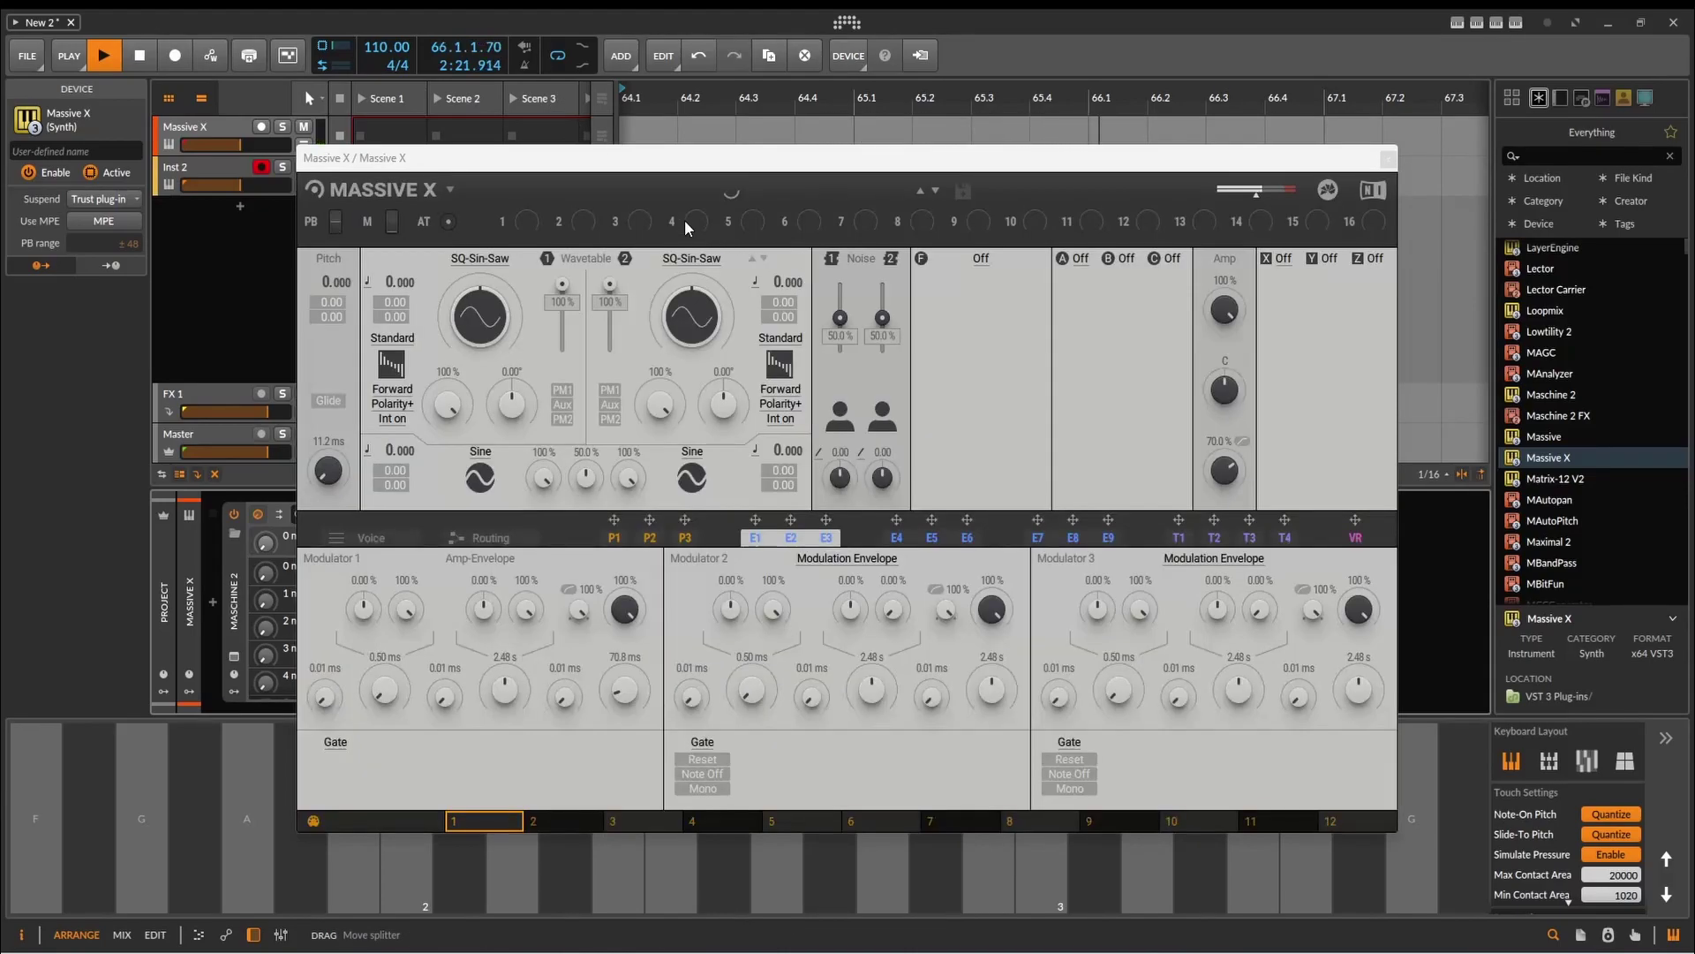
Step through Massive X presets to A Knock Knock, stop playback, and close its window.
left_click(936, 191)
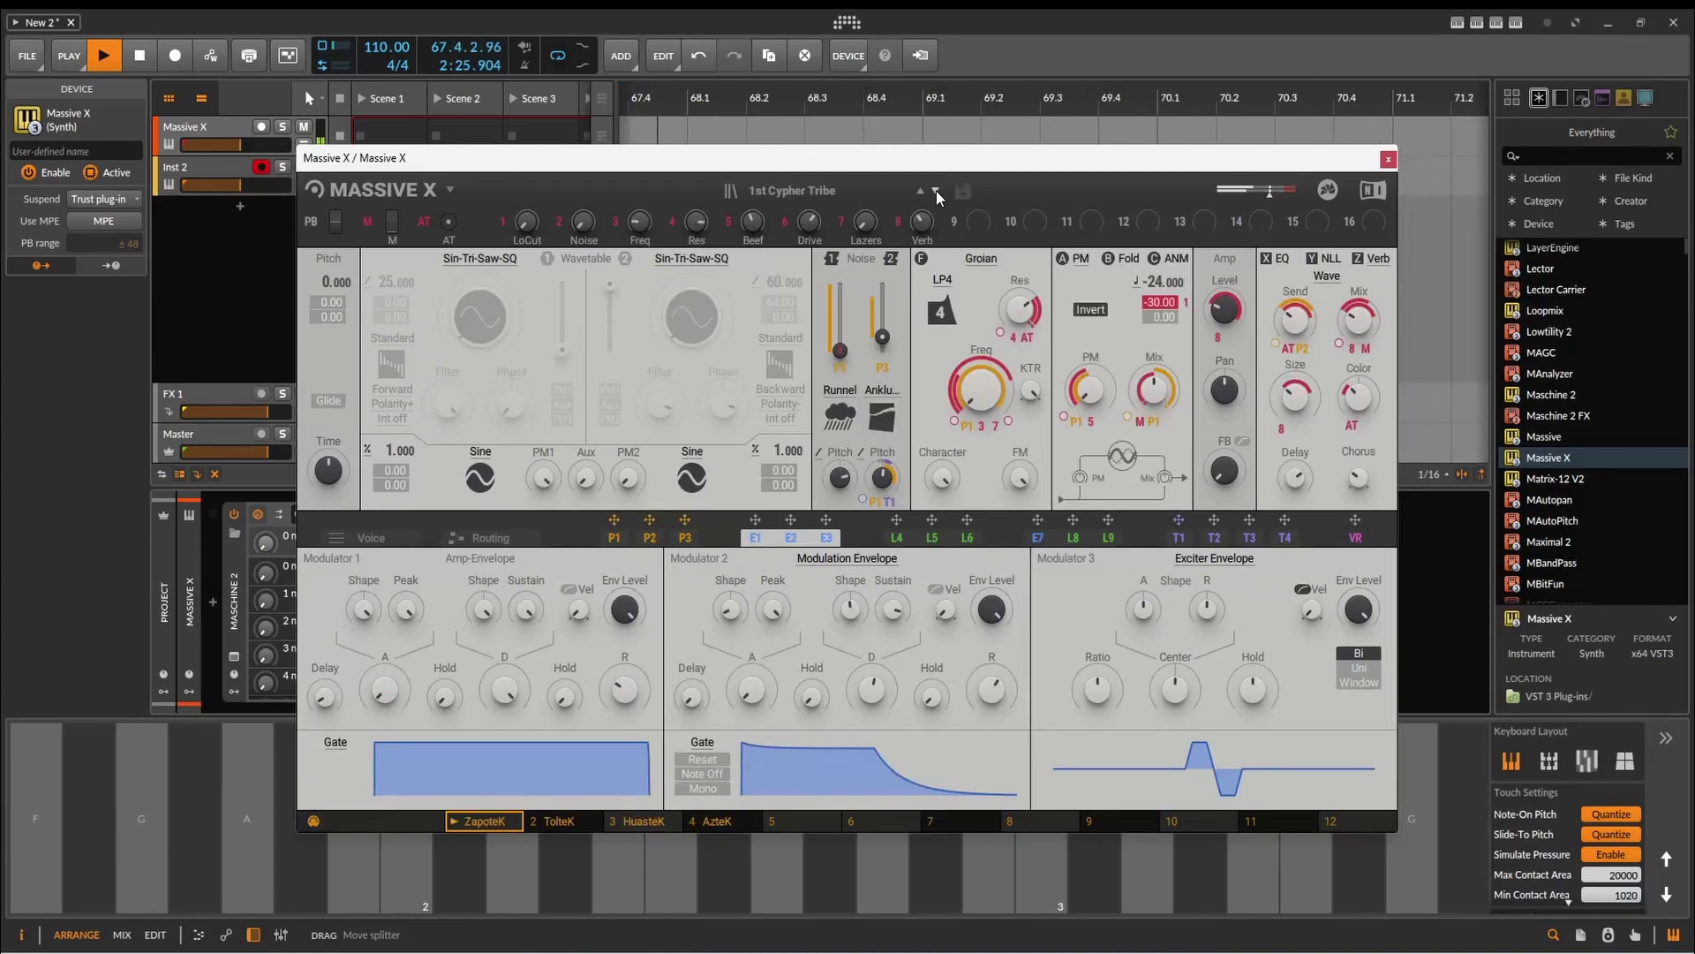
left_click(936, 190)
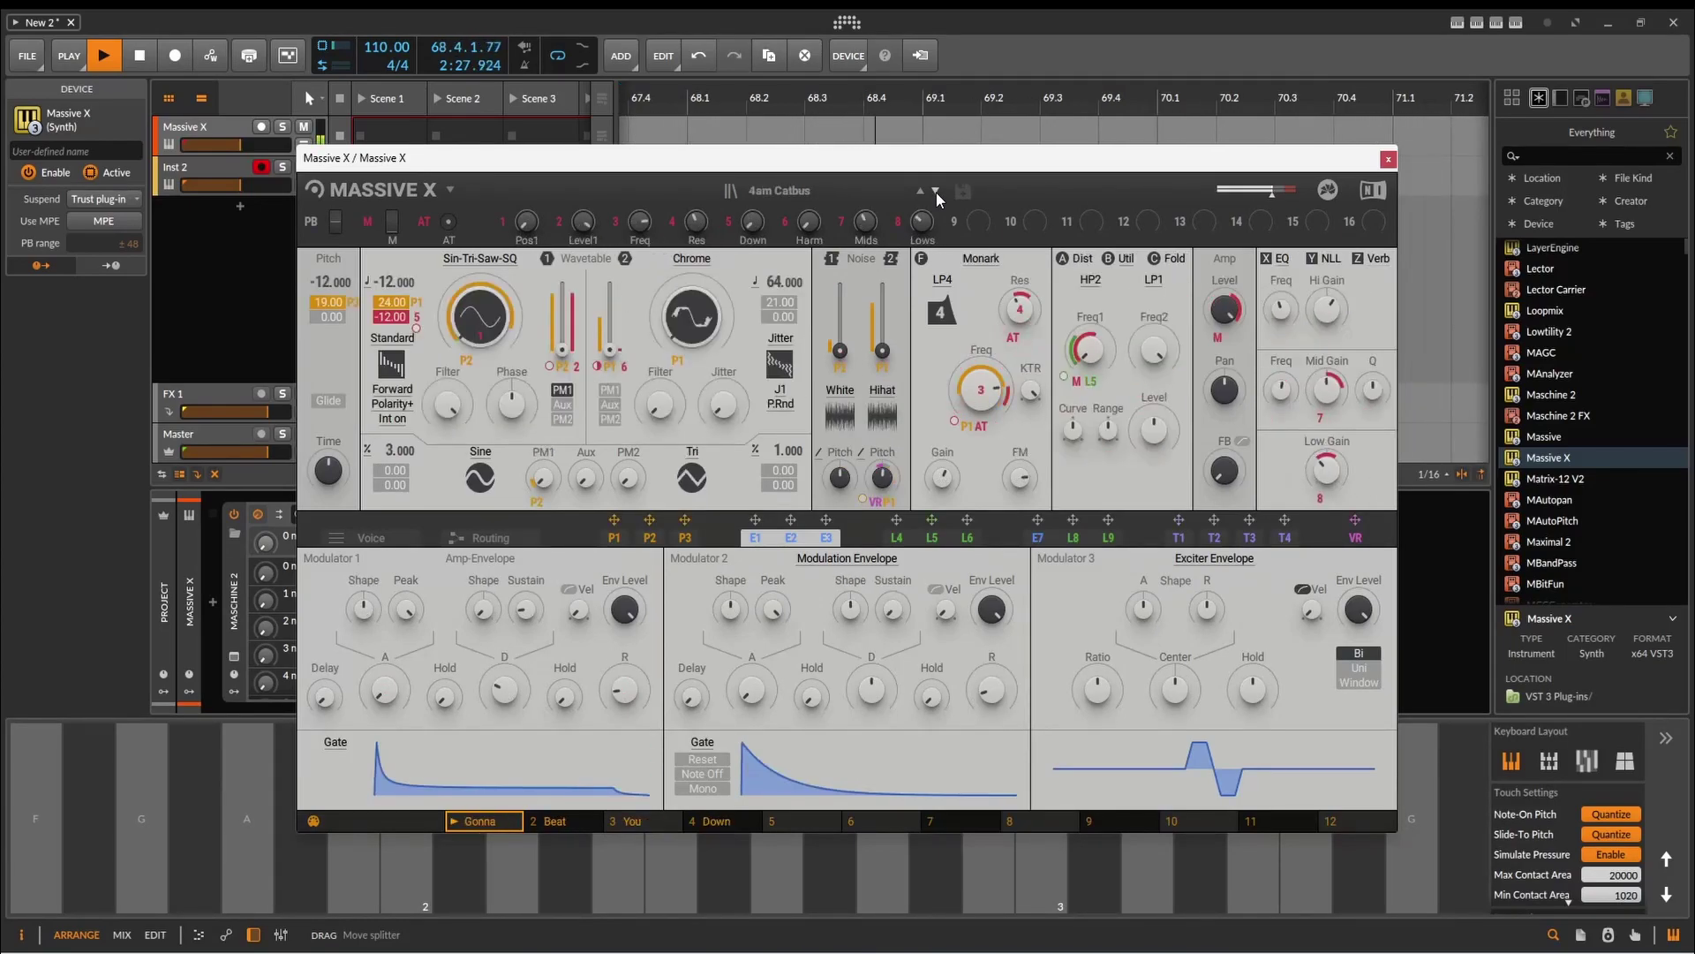
left_click(936, 191)
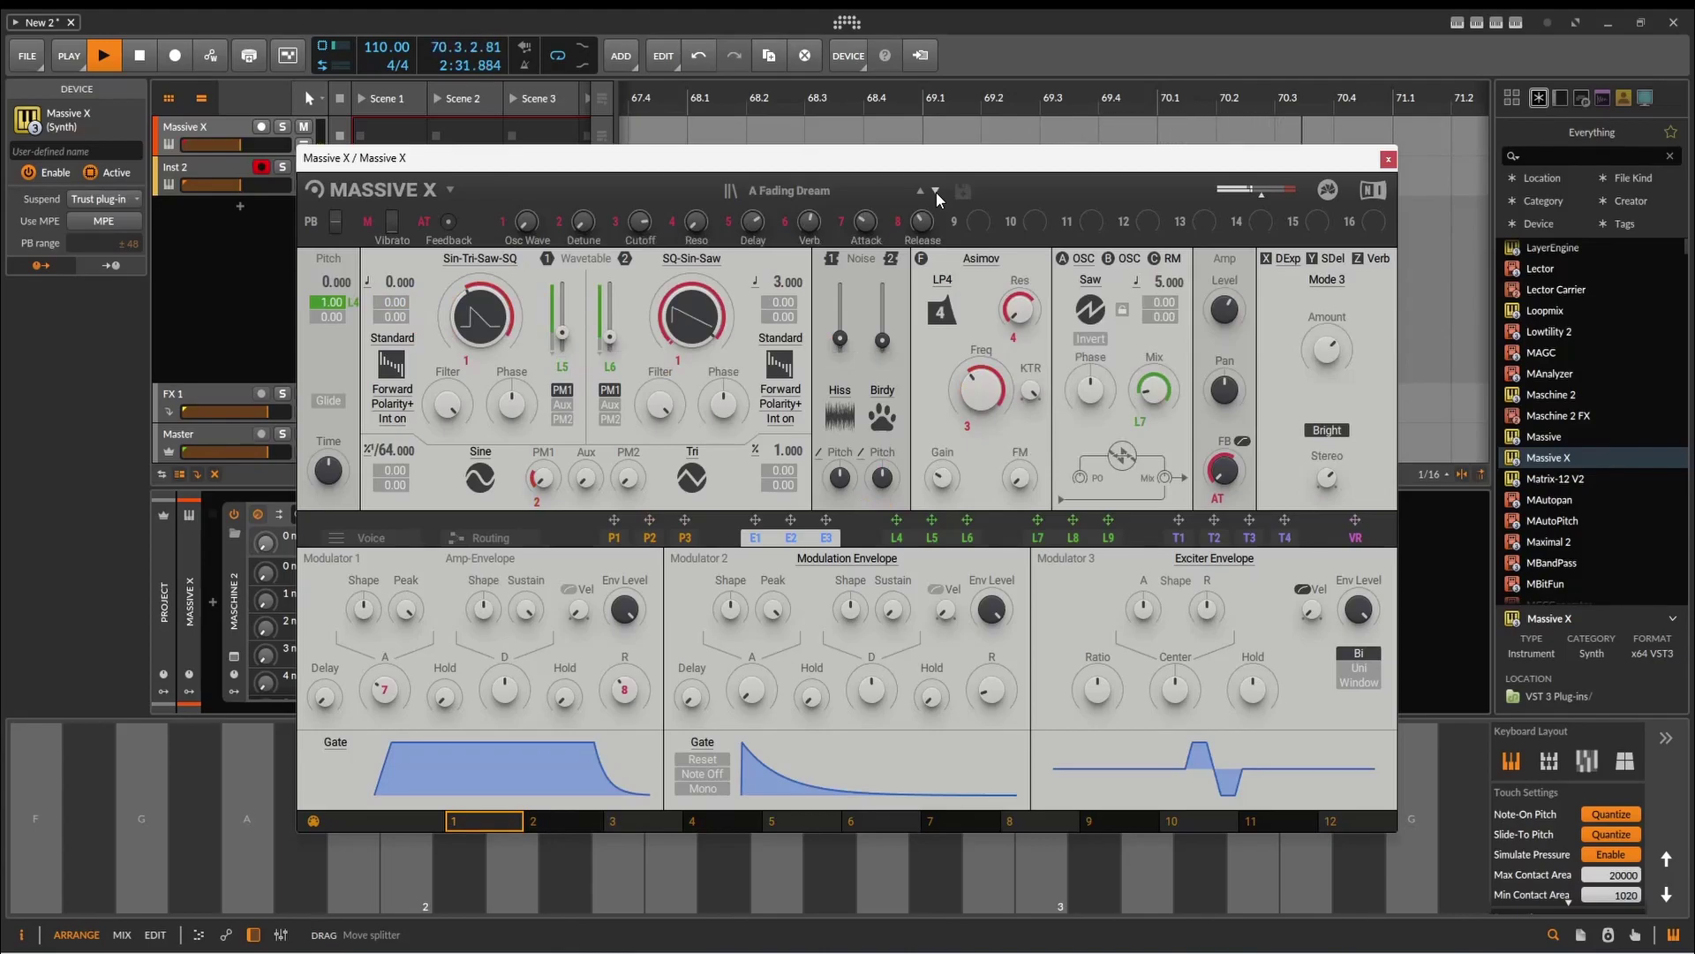
left_click(936, 192)
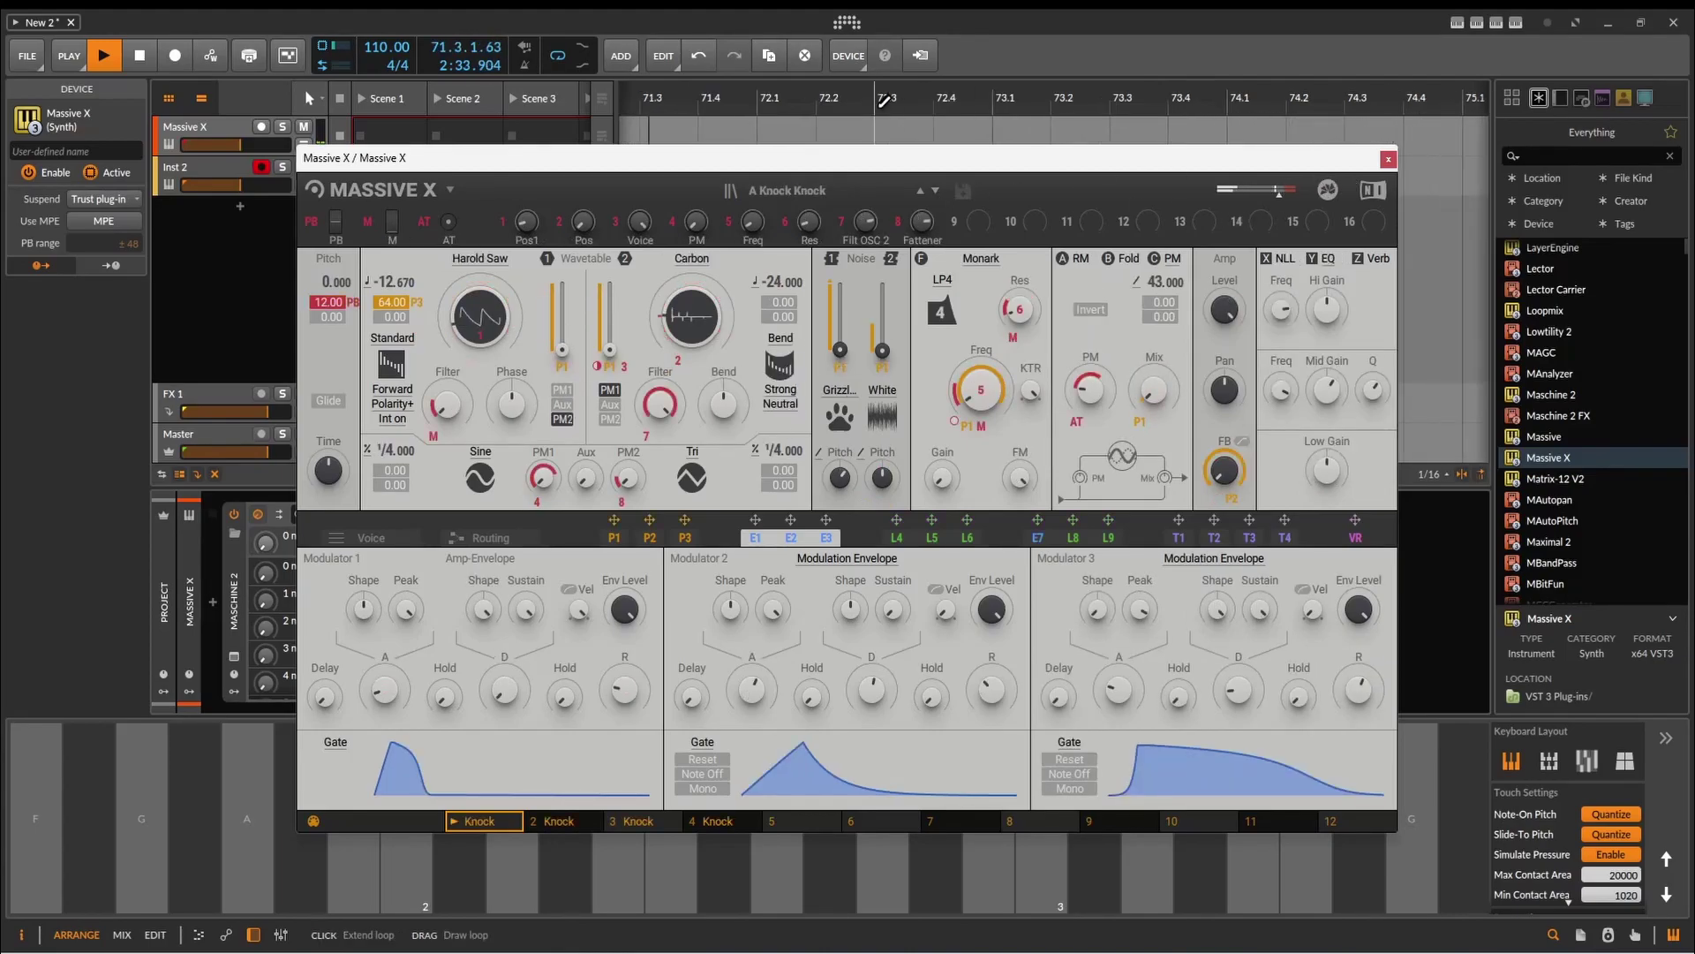
left_click(139, 56)
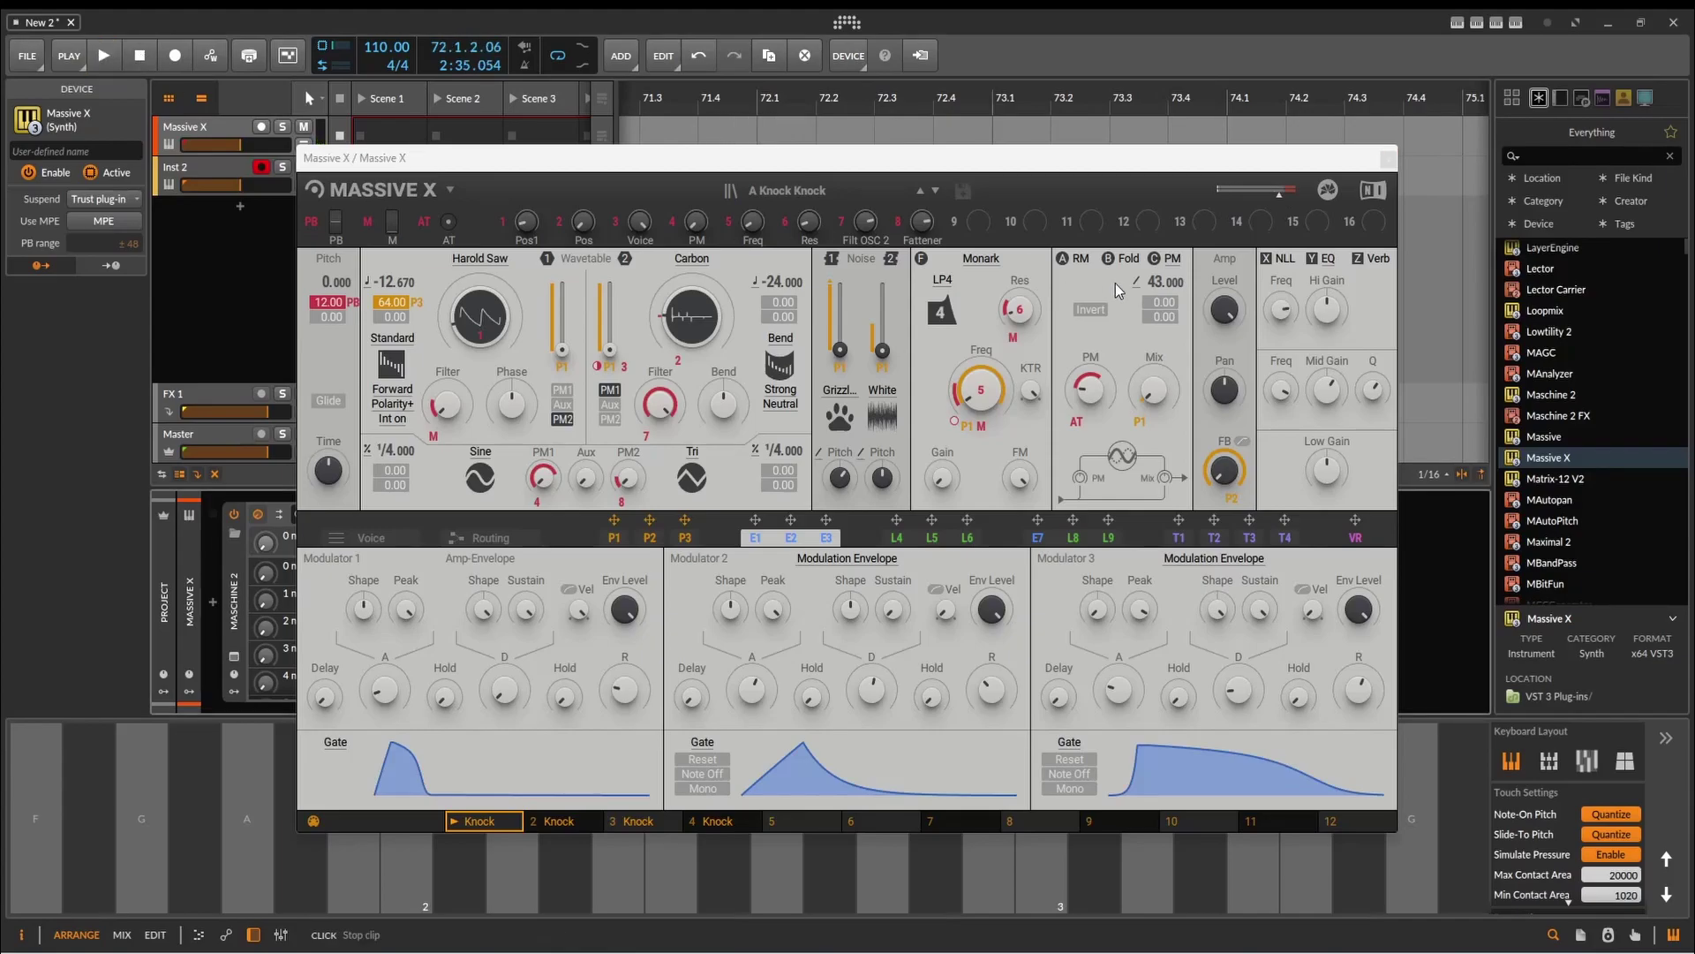
left_click(1390, 159)
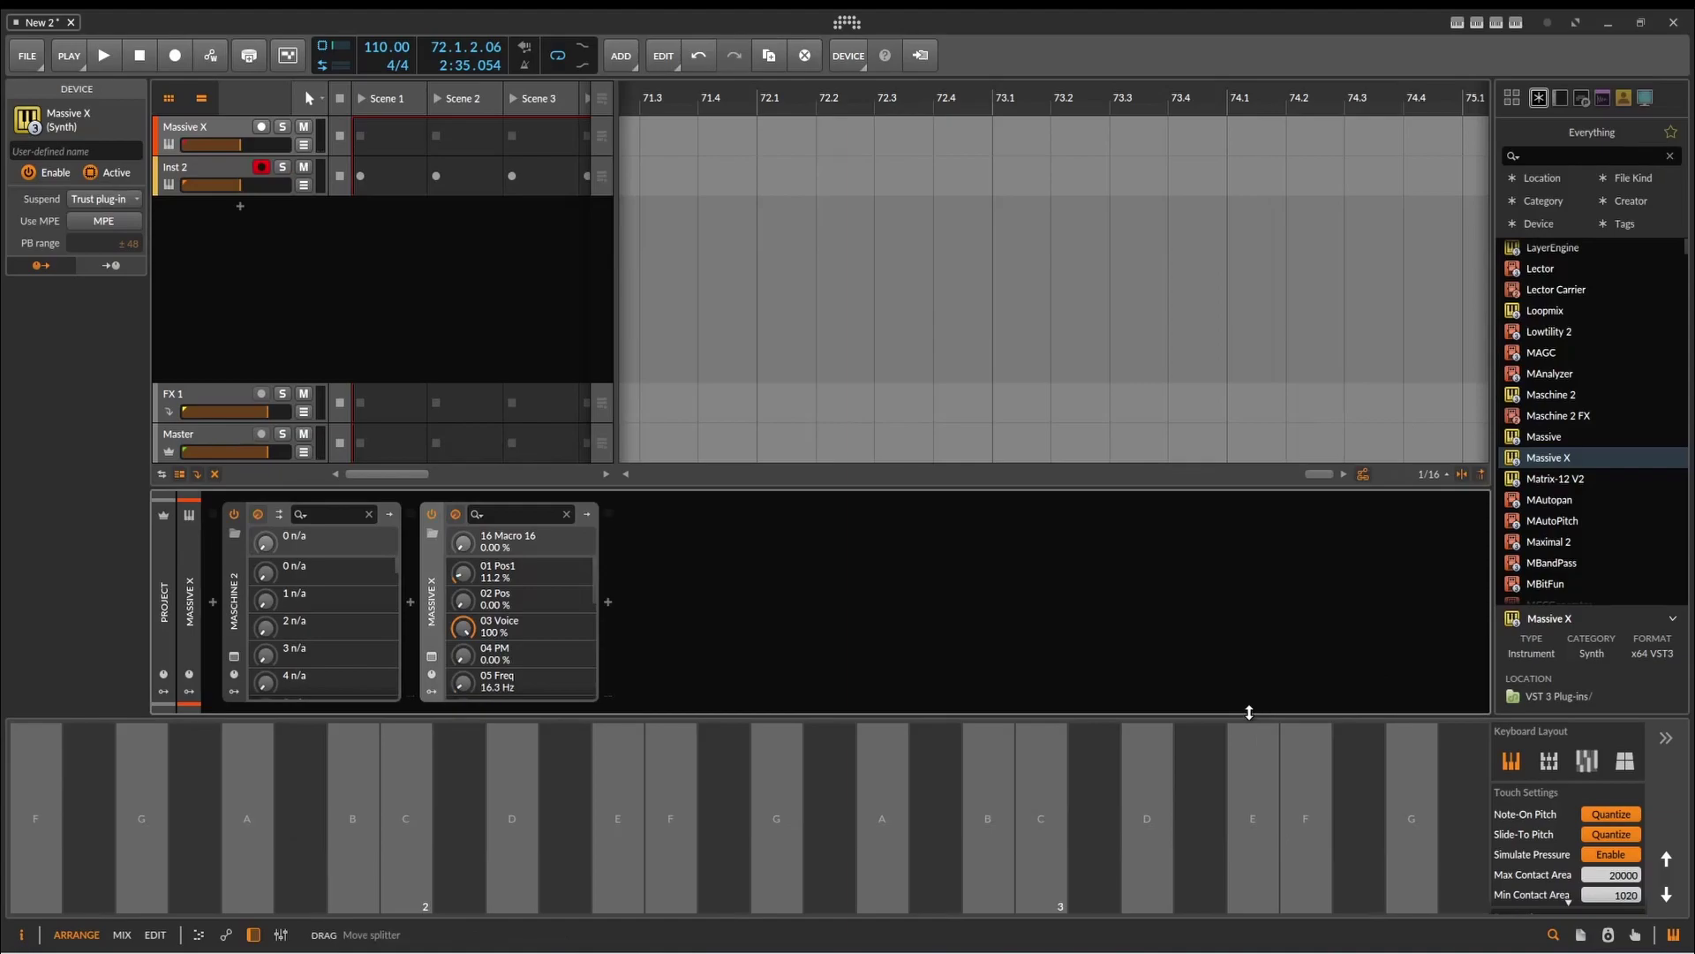
Delete the Massive X device from the track's chain.
key("Up")
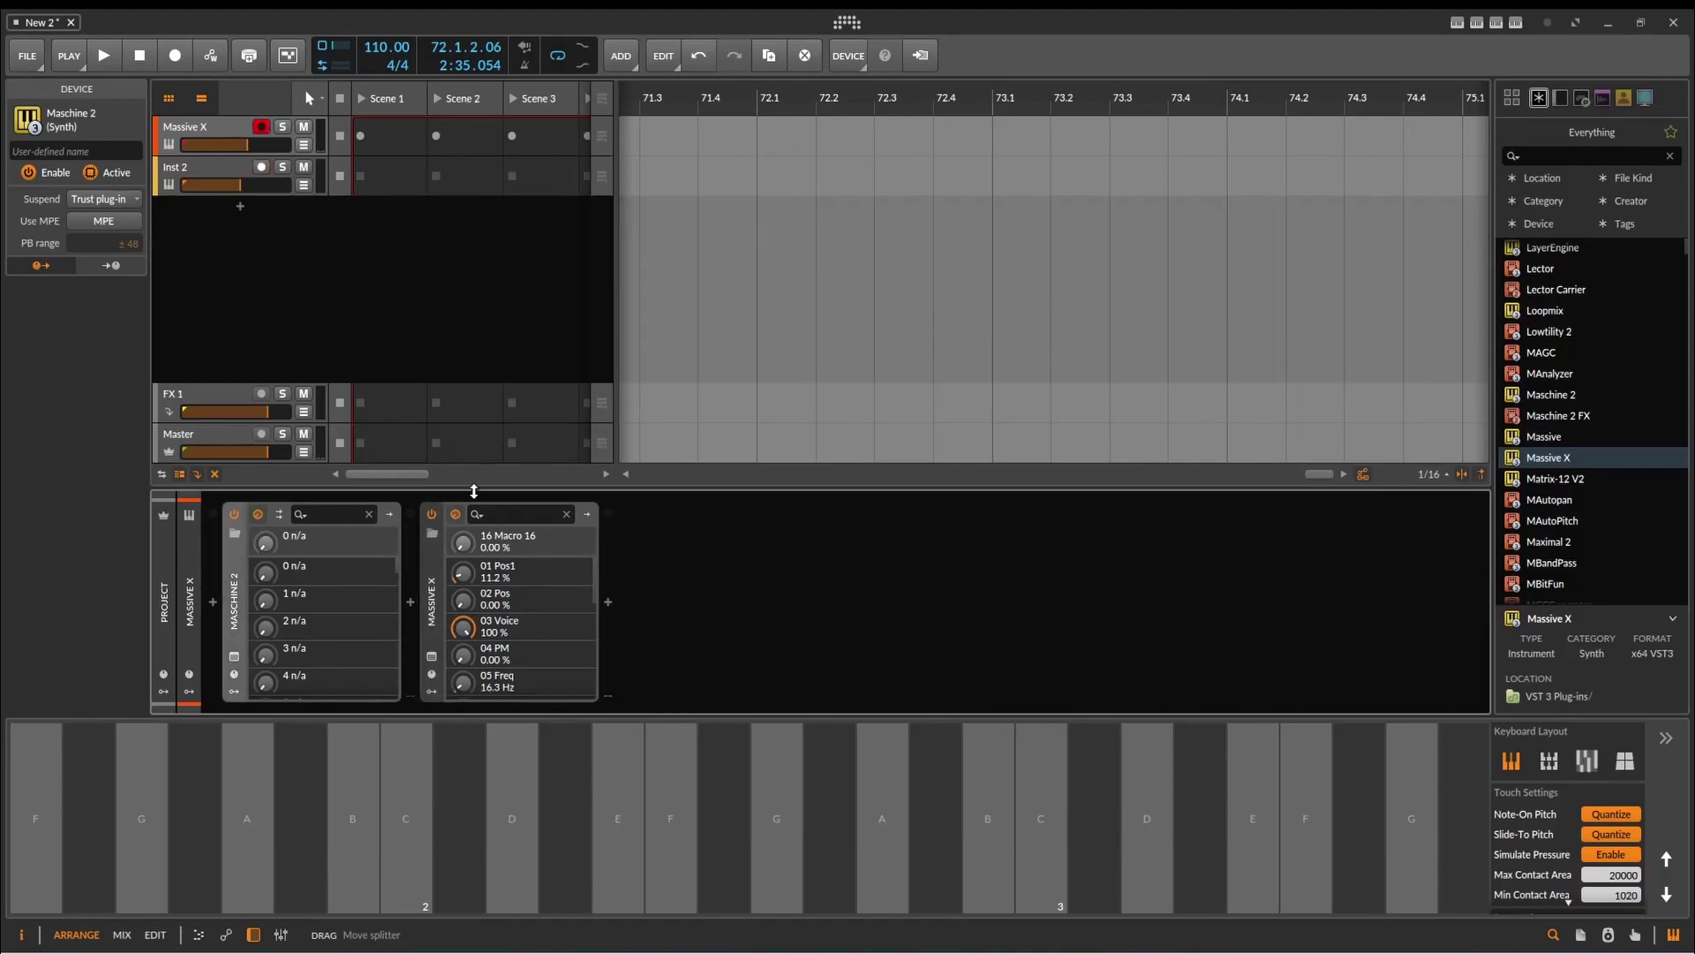
right_click(432, 557)
left_click(621, 765)
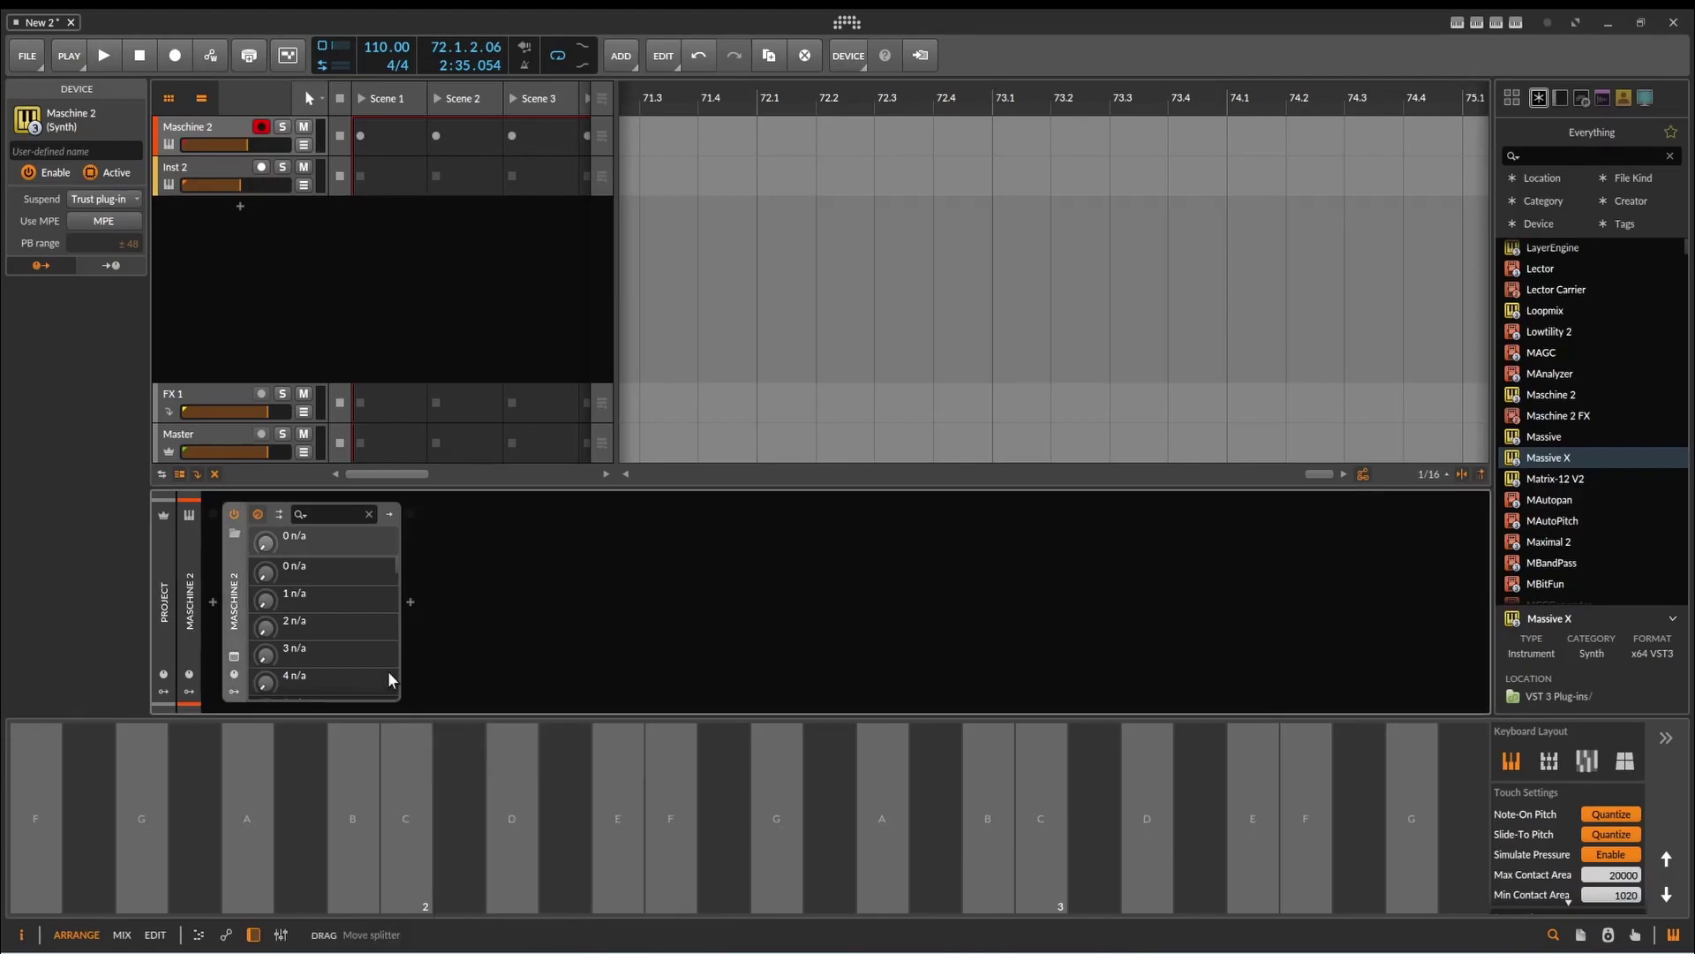
In the Maschine 2 window, review Edit > MIDI Change, leaving Scene trigger at None.
left_click(234, 657)
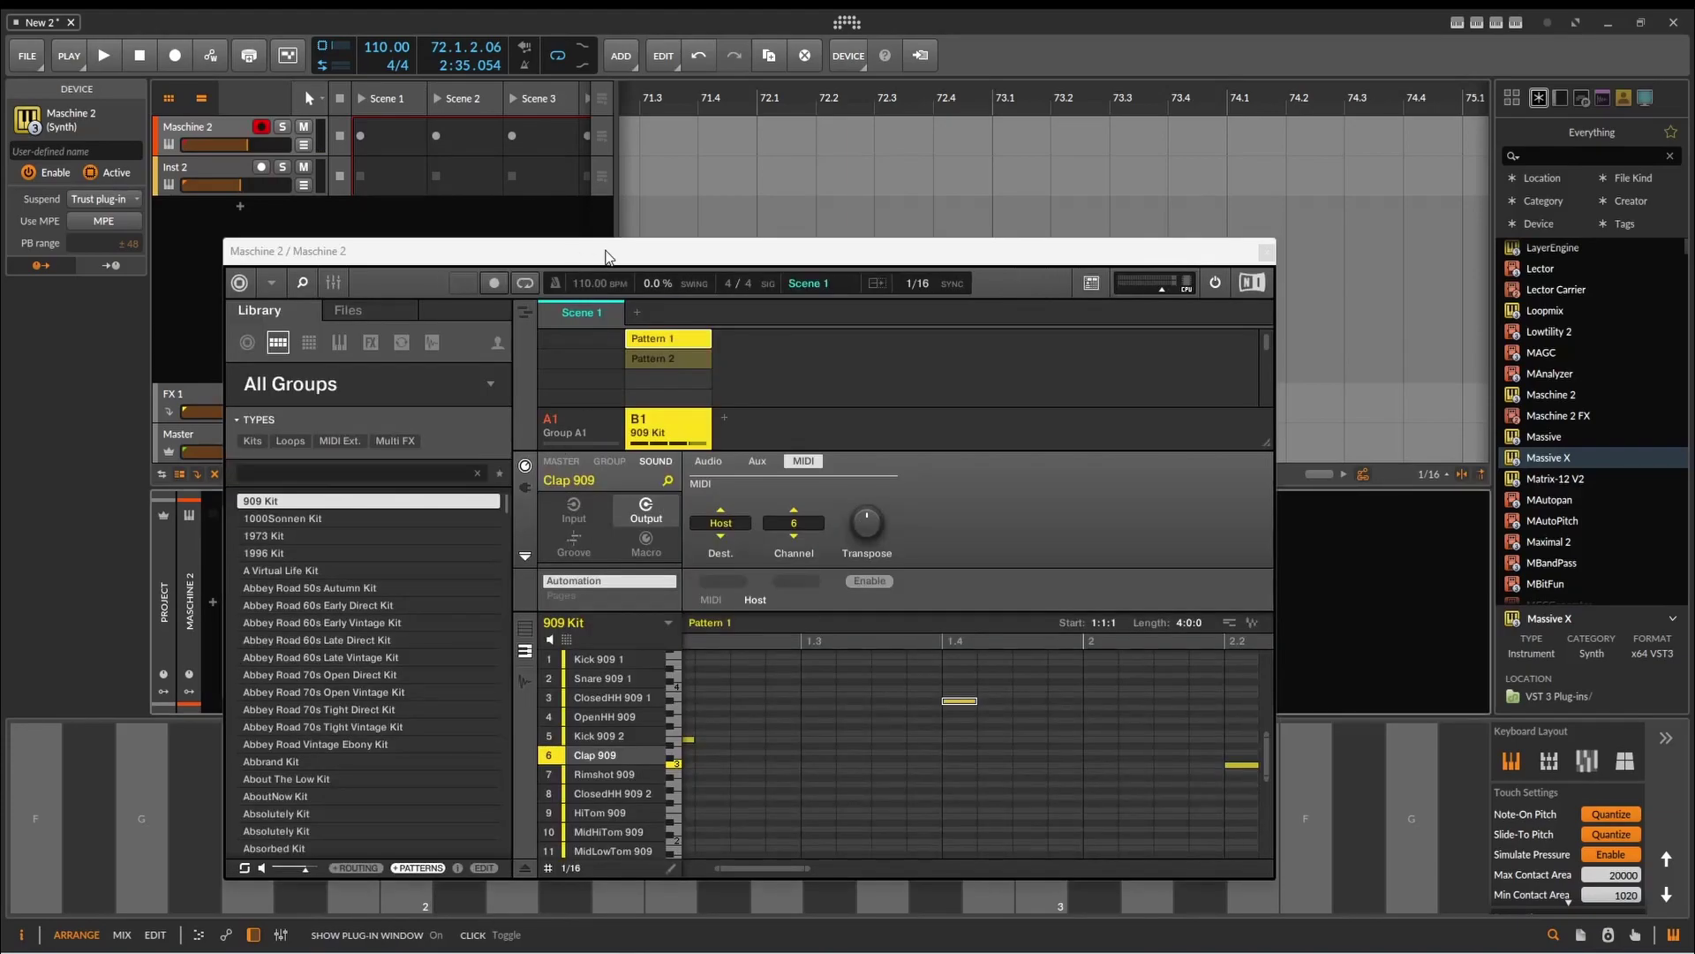
left_click_drag(525, 265, 669, 142)
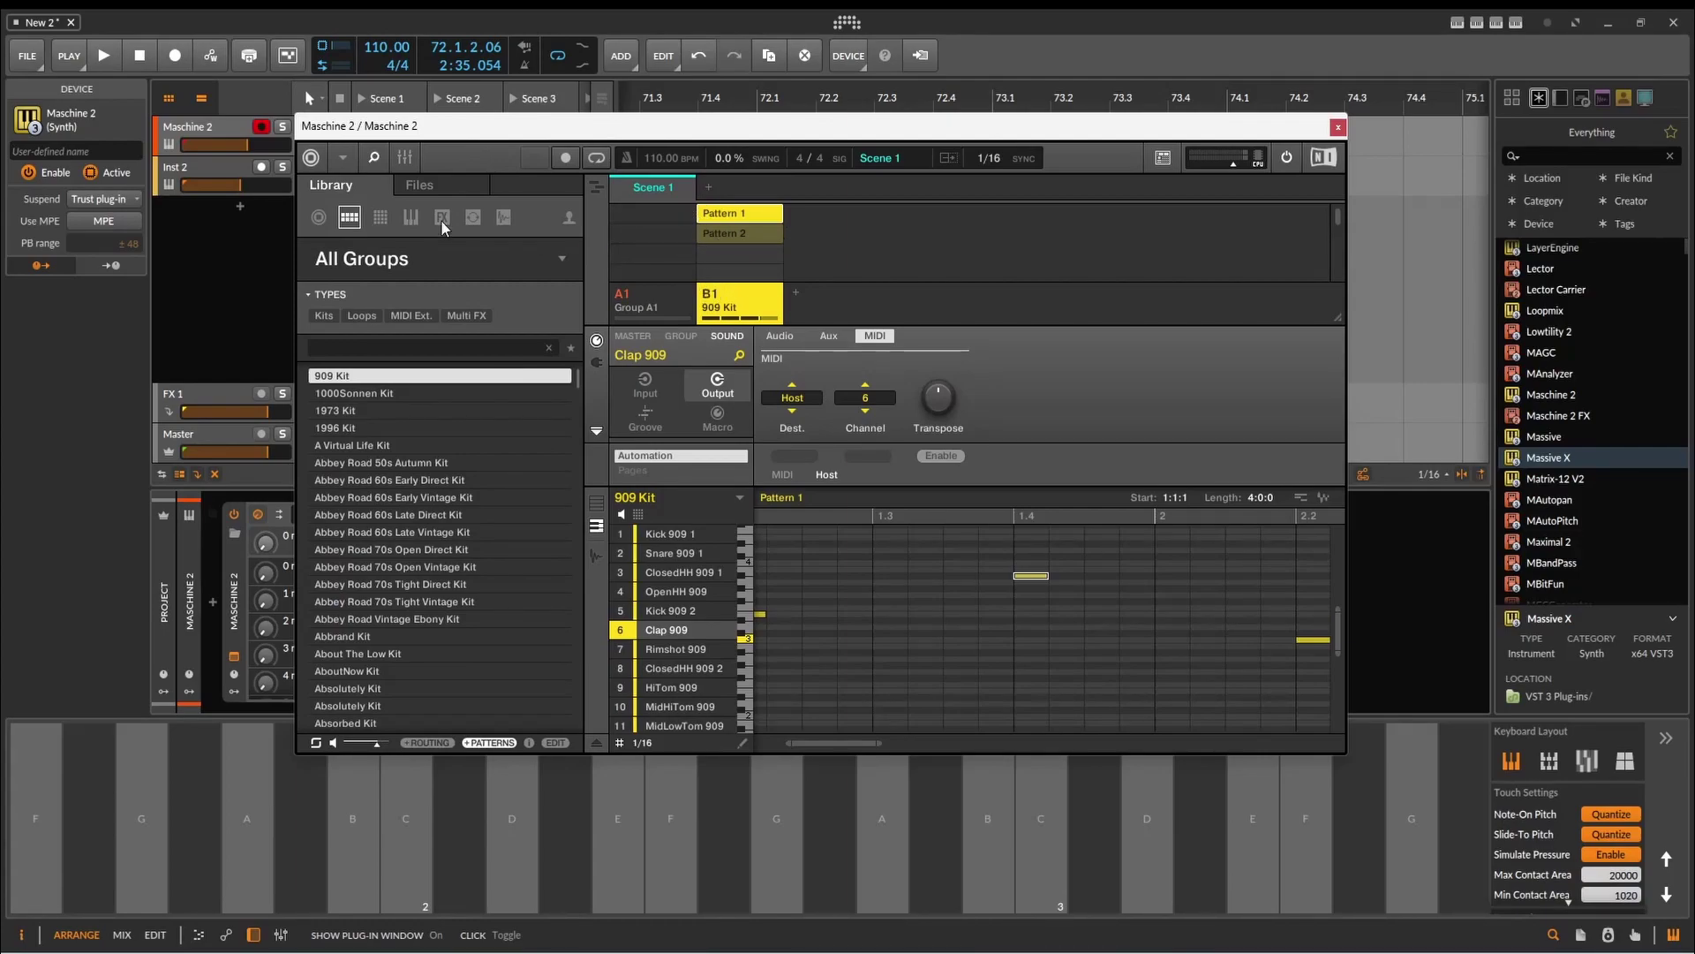
left_click(349, 159)
mouse_move(397, 208)
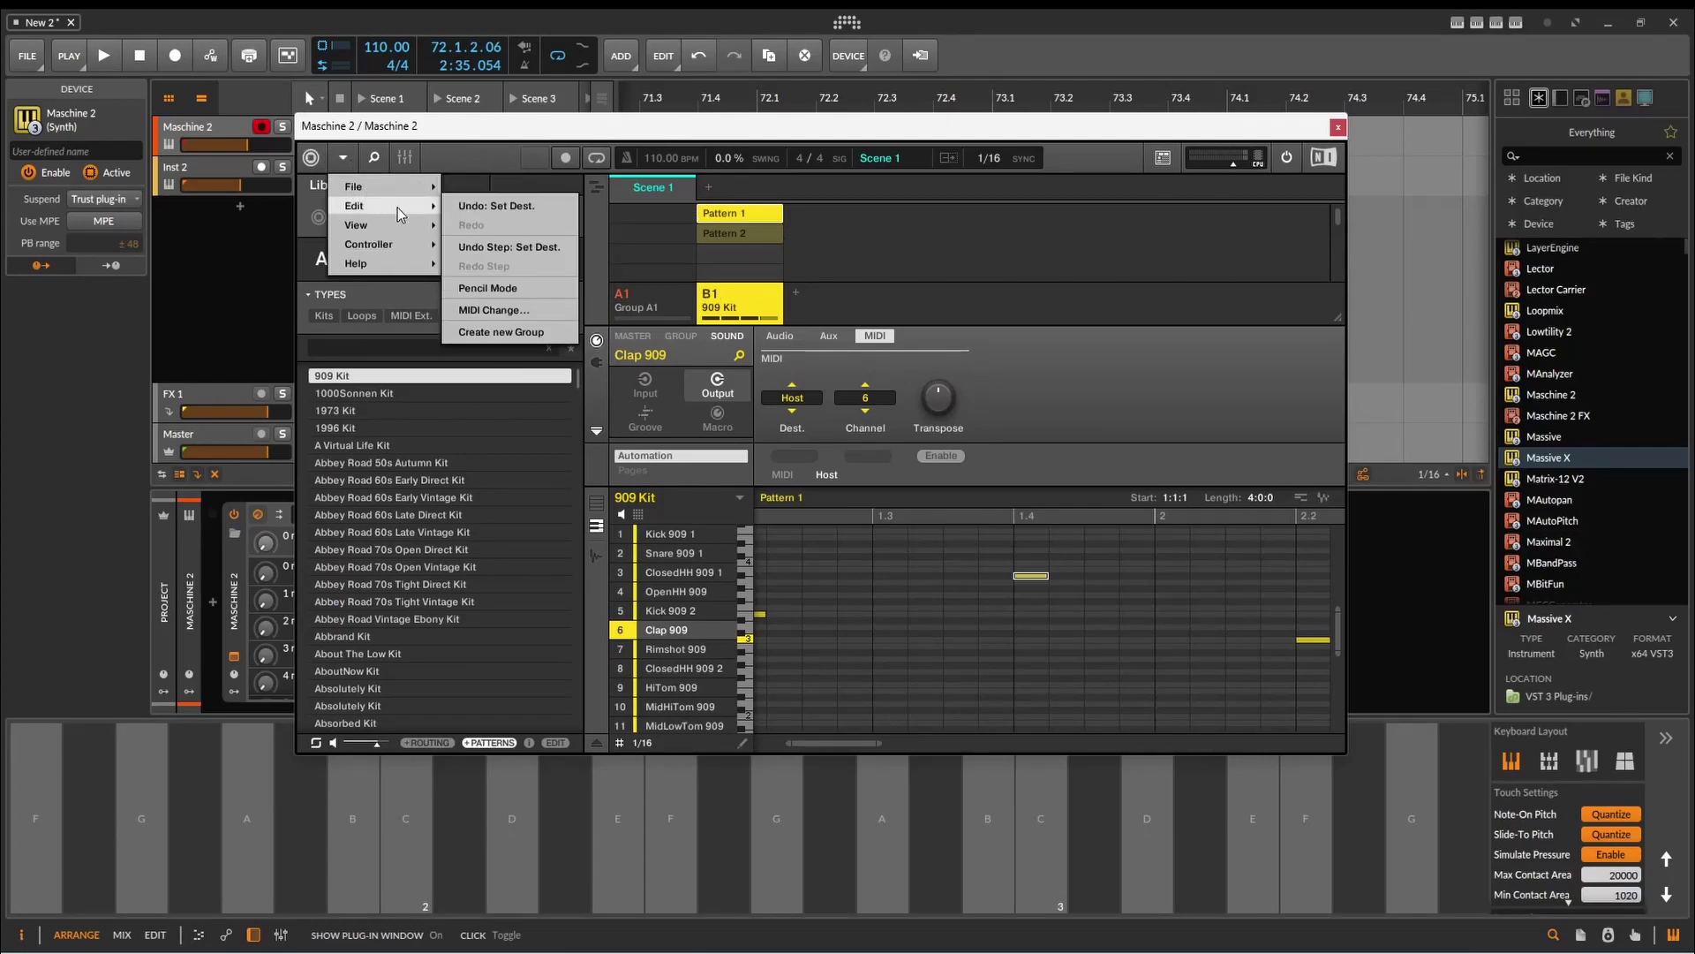
left_click(495, 307)
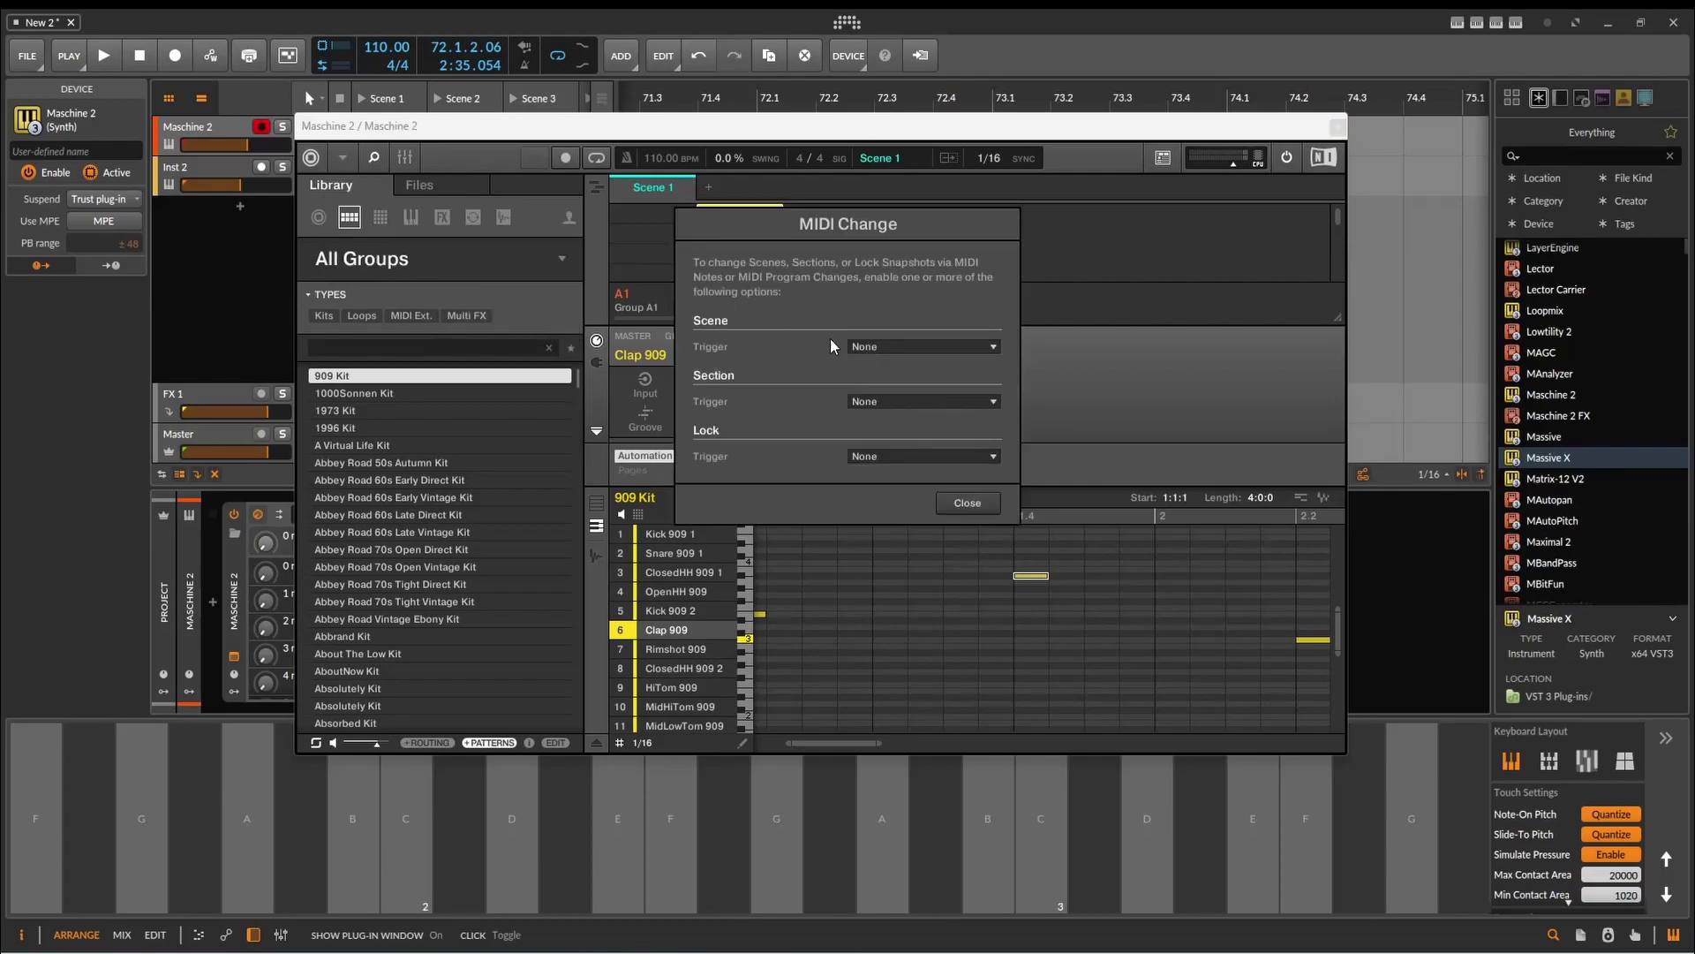
left_click(971, 350)
left_click(941, 381)
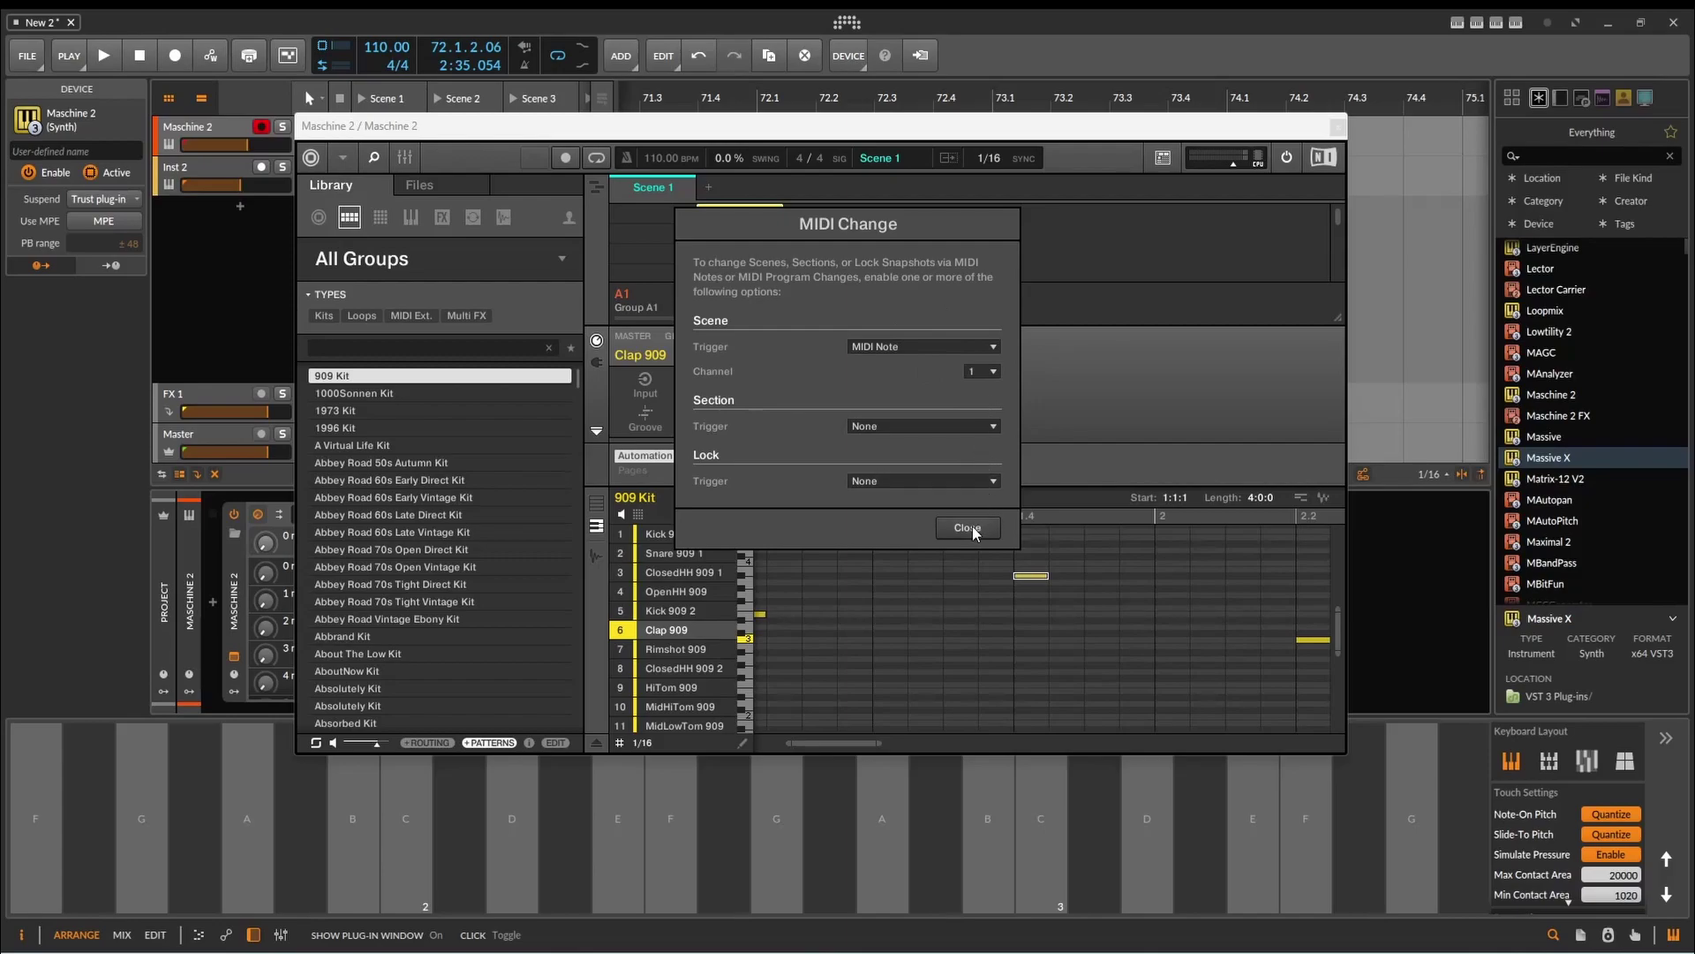
left_click(962, 346)
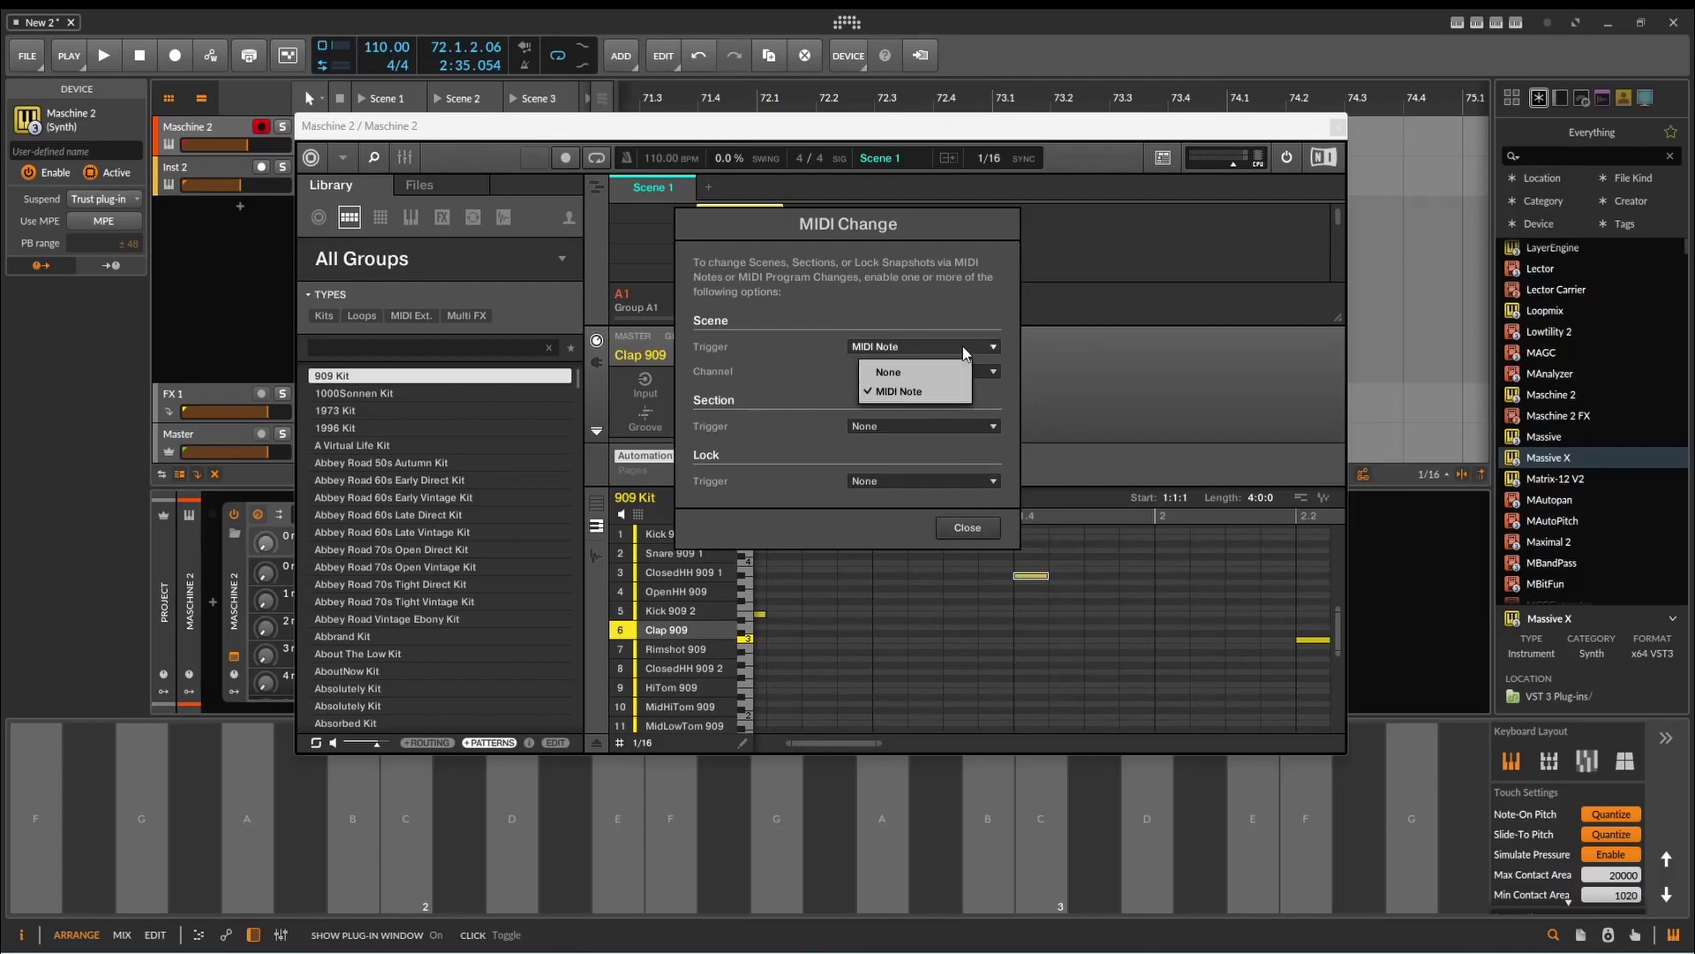
left_click(950, 378)
left_click(991, 503)
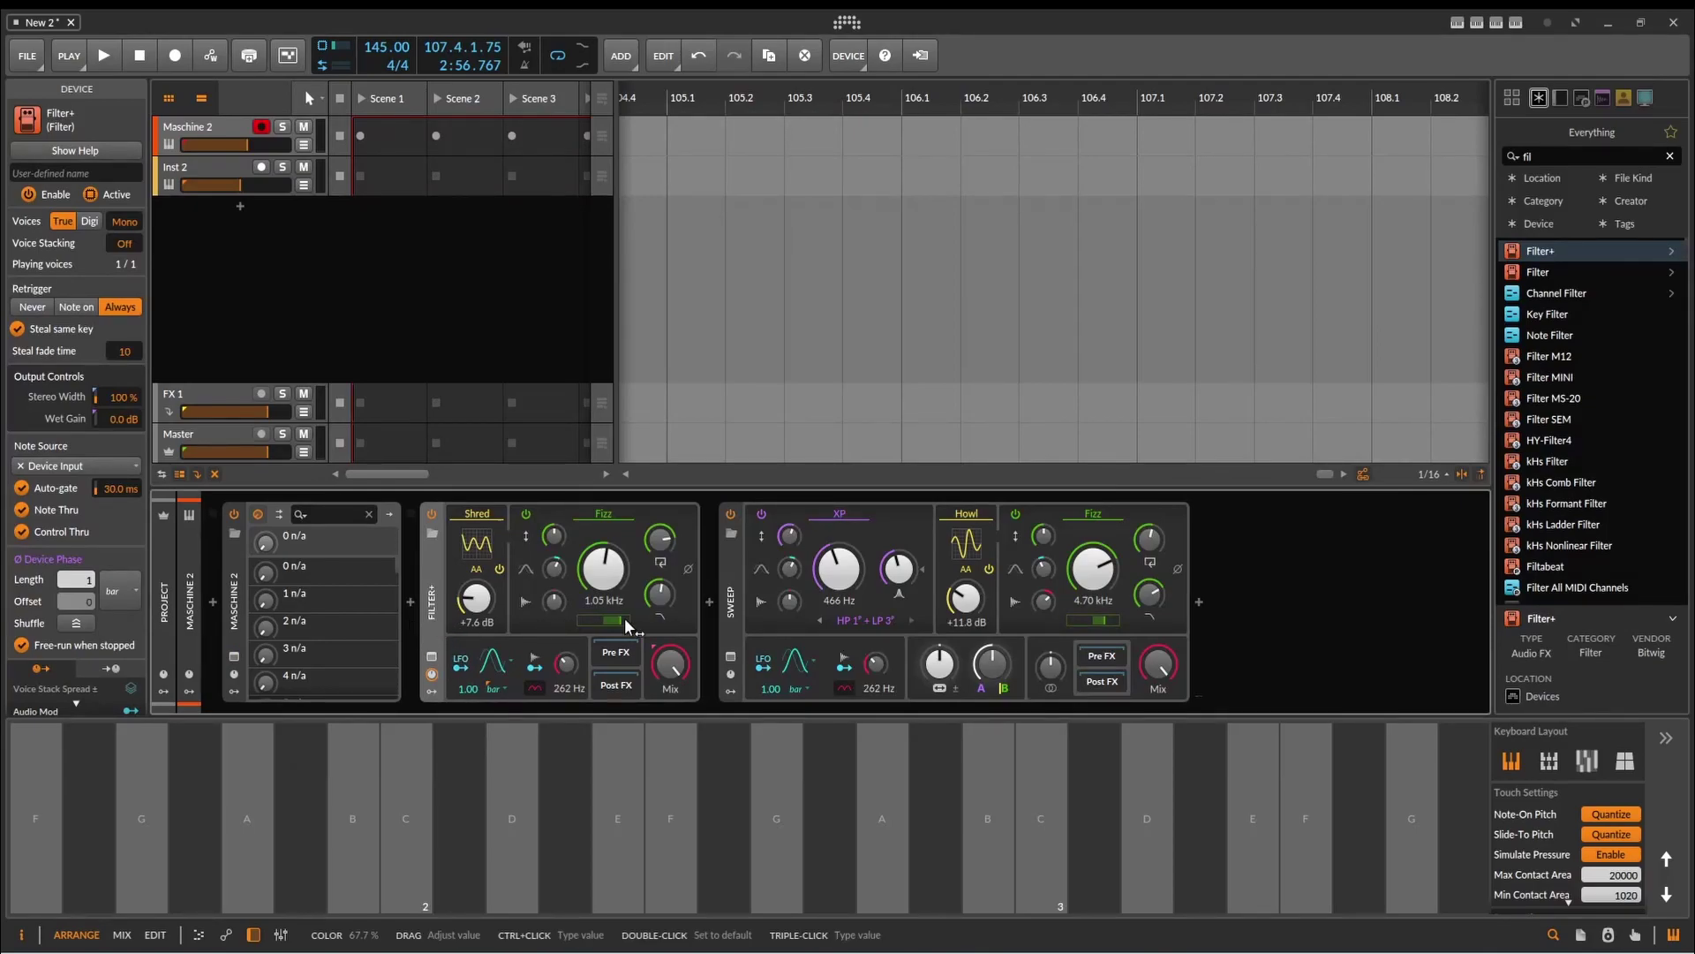
During playback, lower the tempo to 76, raise Filter+ Shred to +12.4 dB, and lower Fizz.
left_click(99, 57)
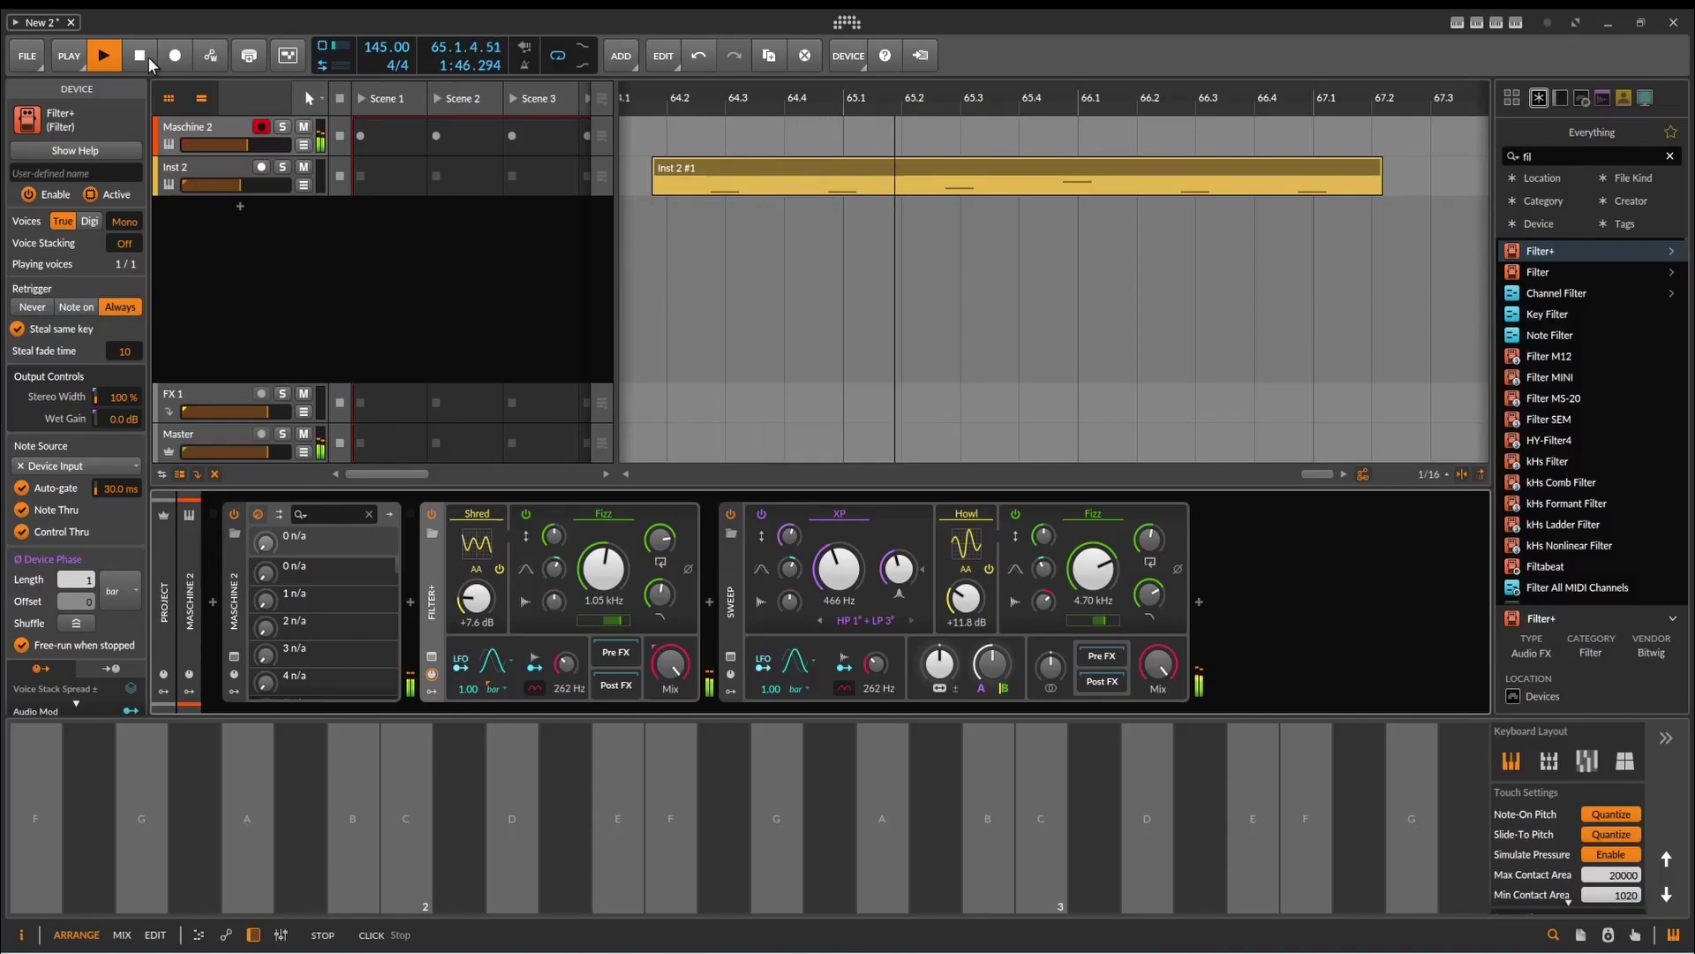
left_click_drag(387, 47, 386, 225)
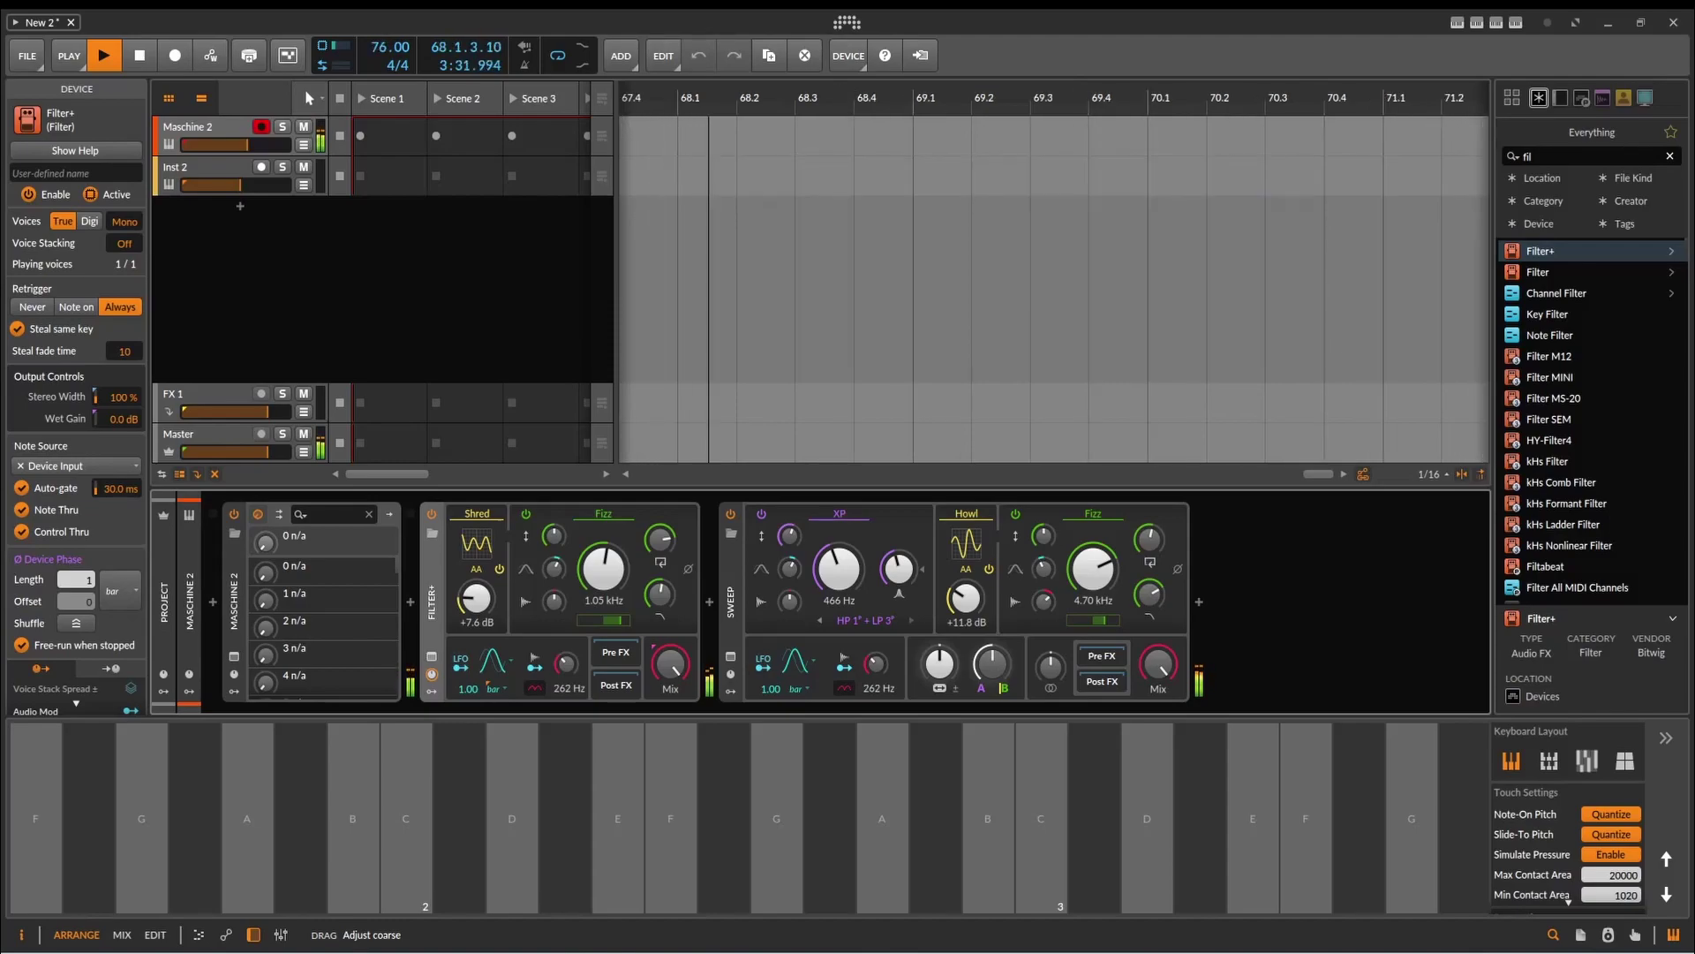
left_click_drag(482, 604, 482, 583)
left_click_drag(604, 569, 603, 584)
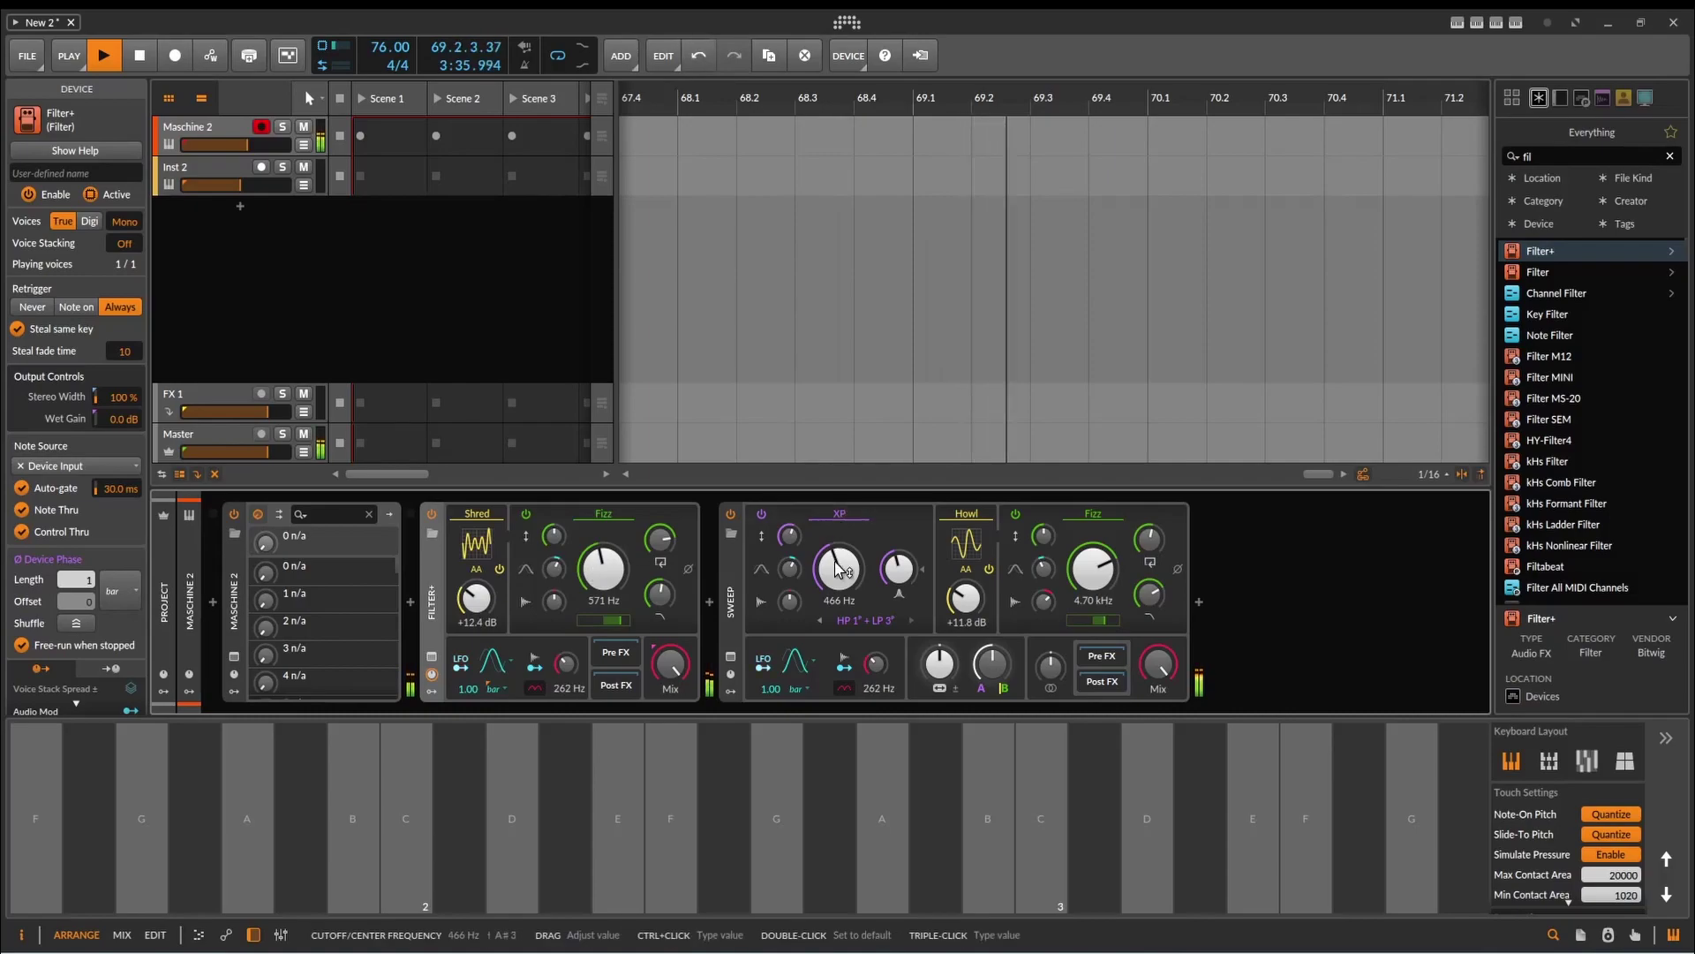
Set Sweep's XP cutoff to 2.71 kHz, Howl to +19.0 dB, lower Fizz, then stop playback.
left_click_drag(837, 570, 838, 530)
left_click_drag(1092, 567, 1092, 592)
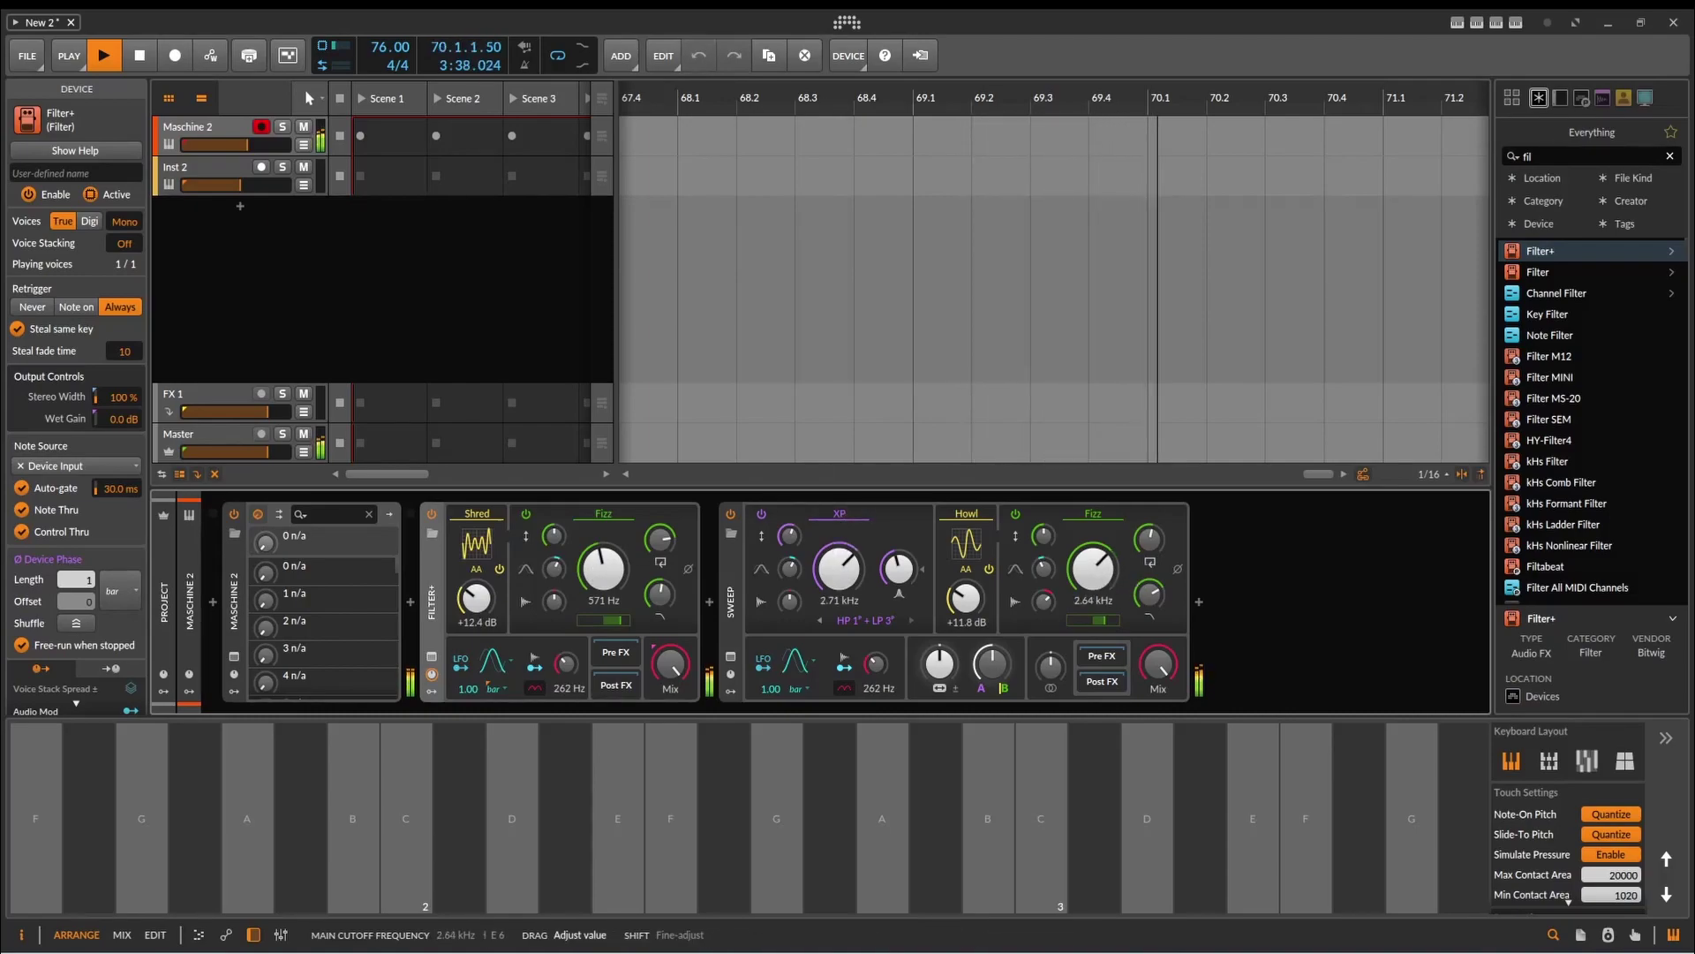
left_click_drag(965, 598, 965, 561)
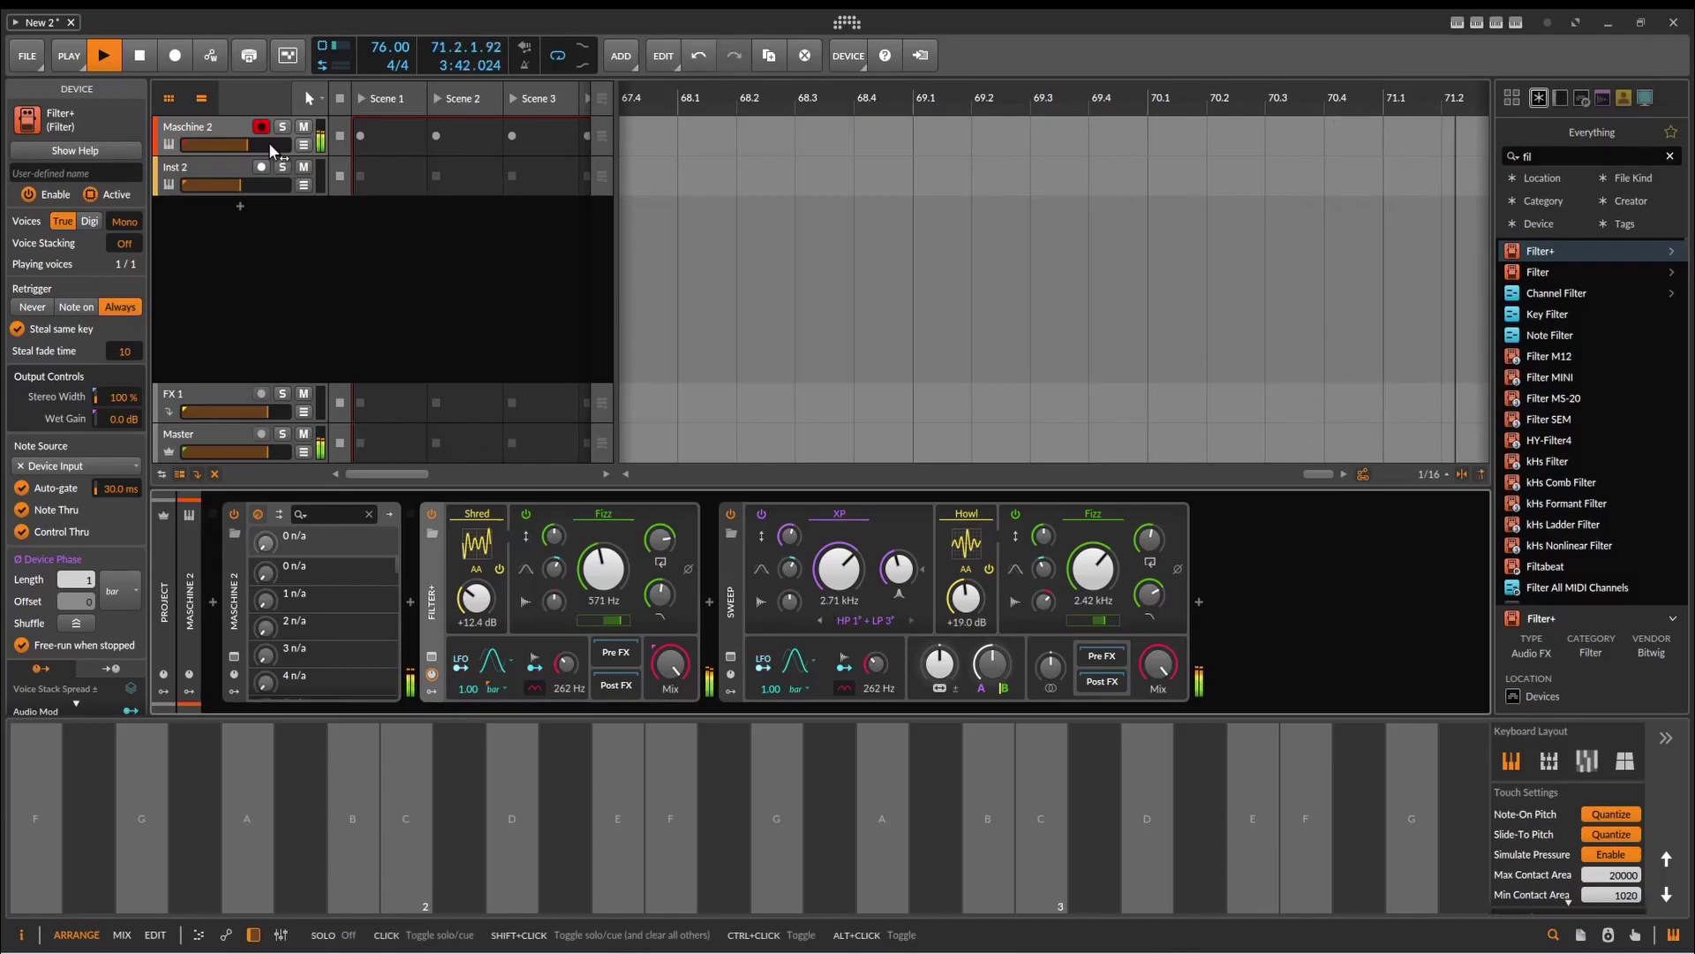
left_click(143, 56)
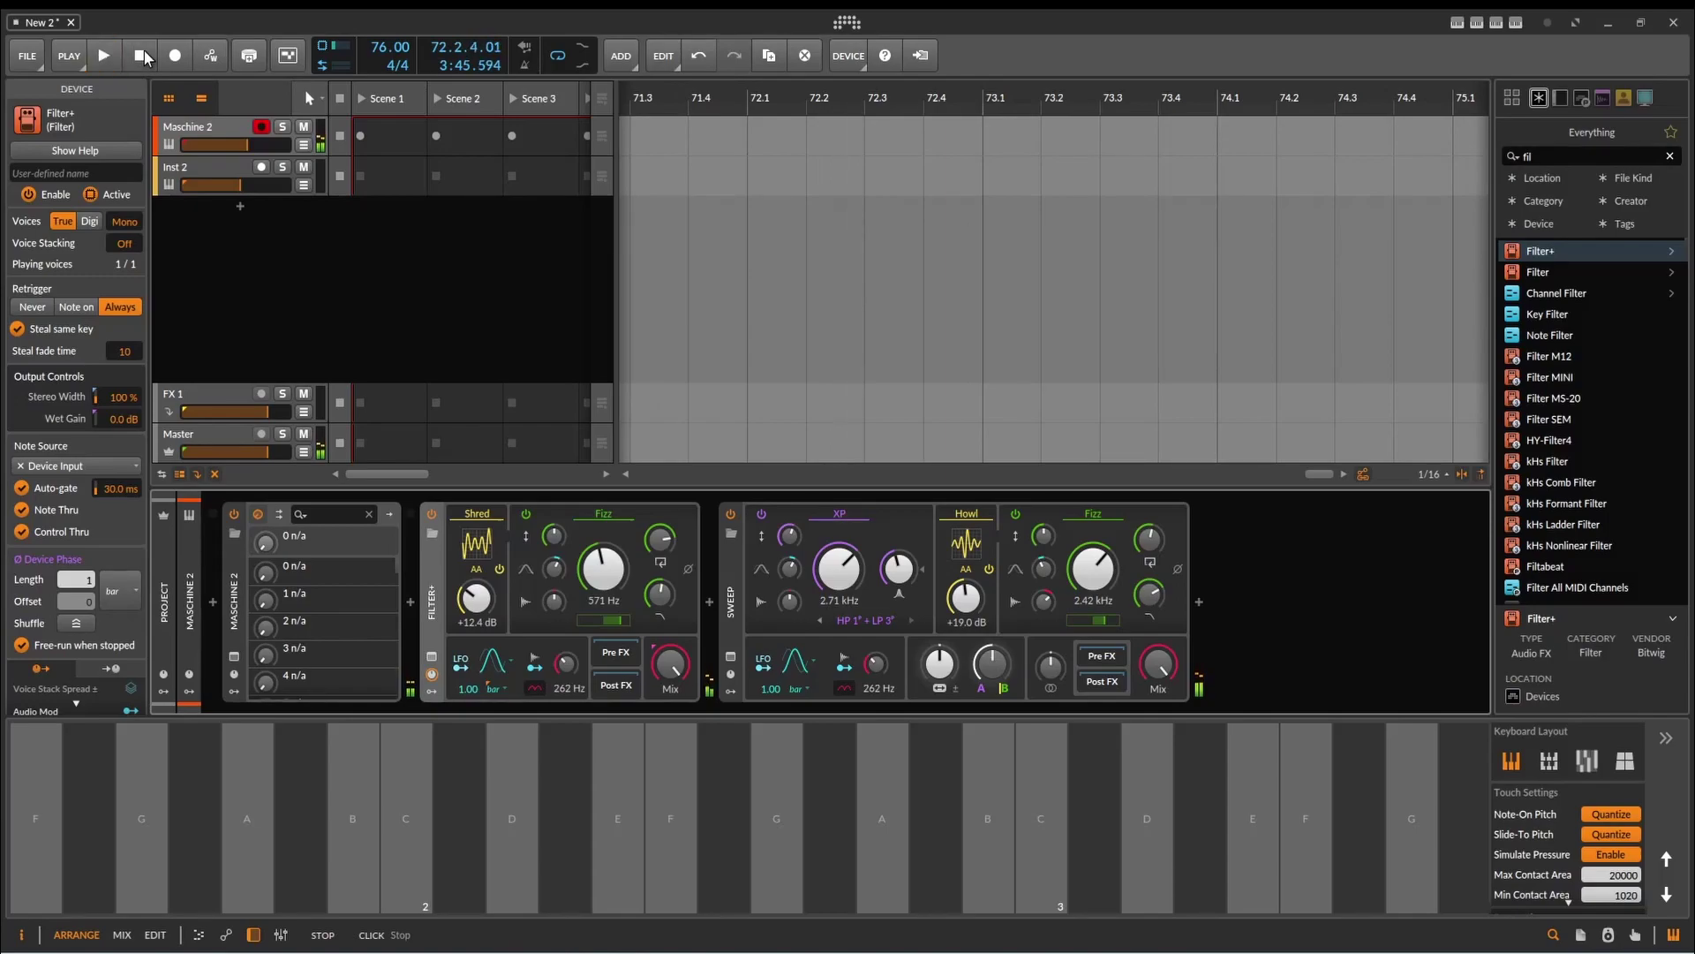